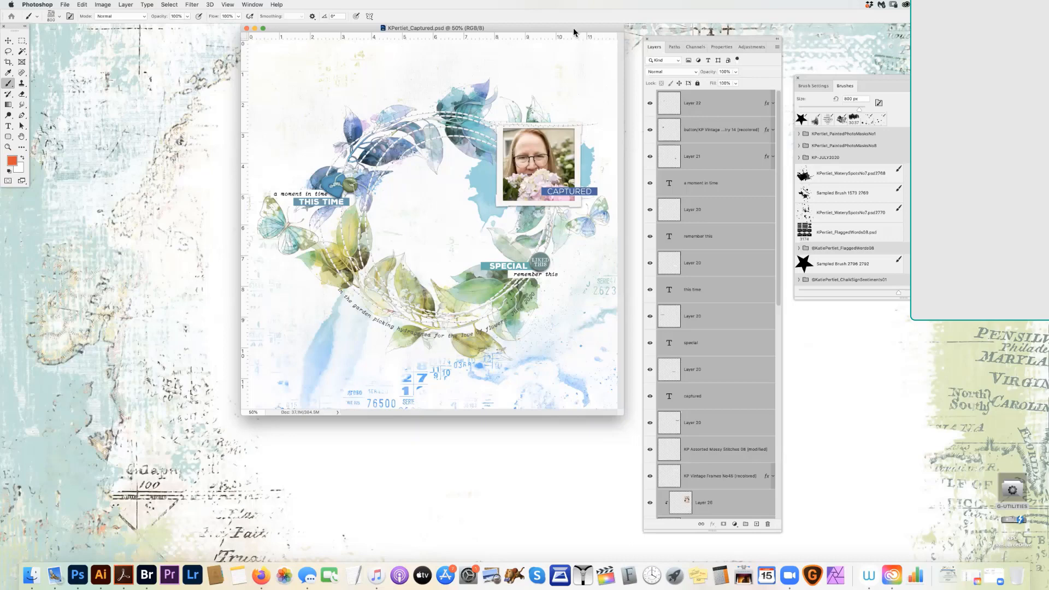
- Open KPertiet_RainbowWreathLT.psd from the Captured-JulyCrop folder and update its text layers
{"action": "left_click_drag", "start_coordinate": [573, 27], "coordinate": [586, 32]}
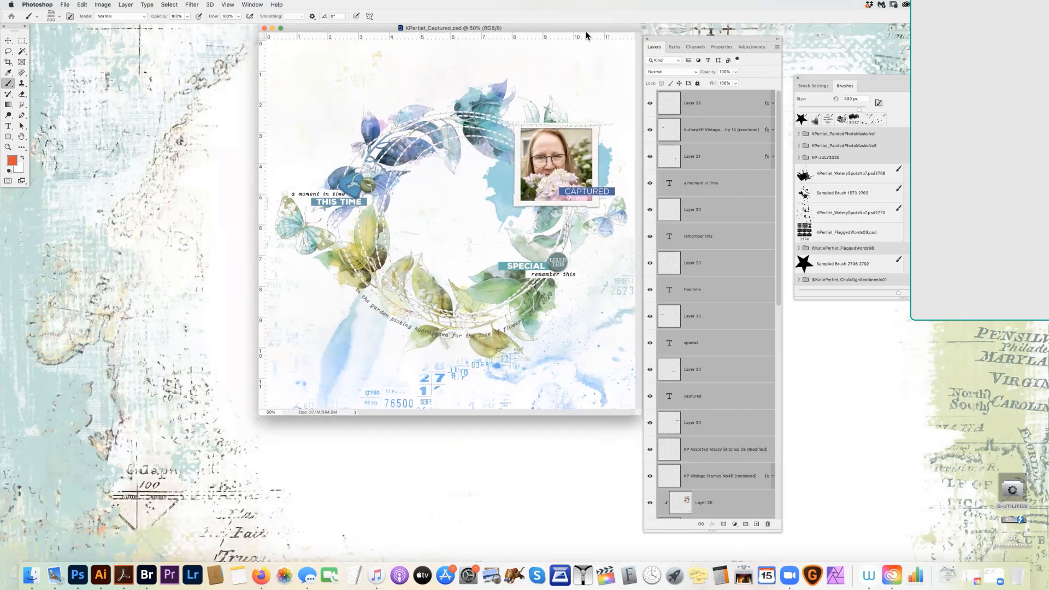
{"action": "key", "text": "super+o"}
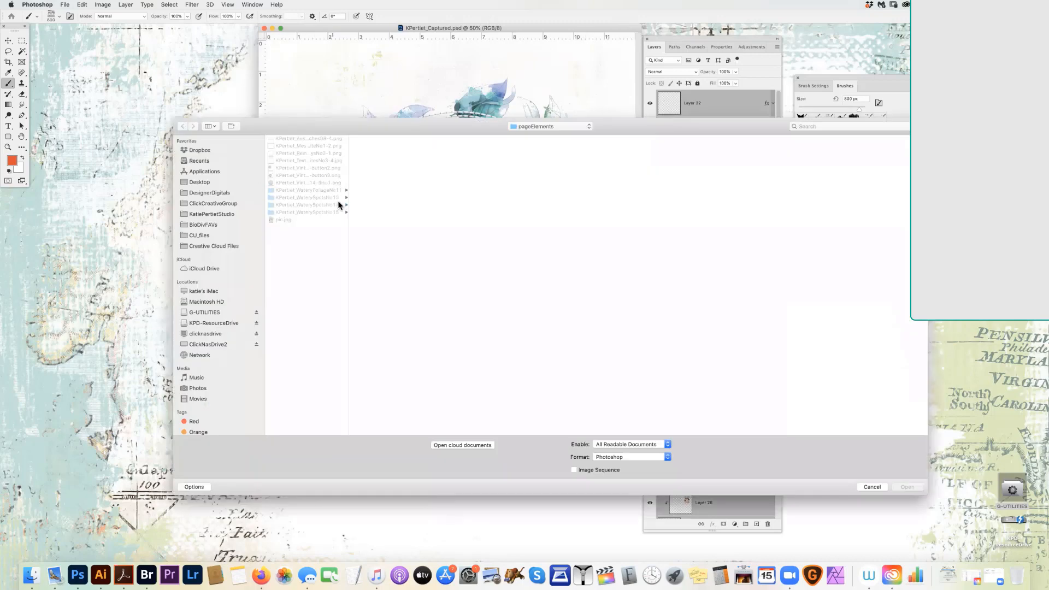
{"action": "left_click", "coordinate": [565, 128]}
{"action": "left_click", "coordinate": [566, 135]}
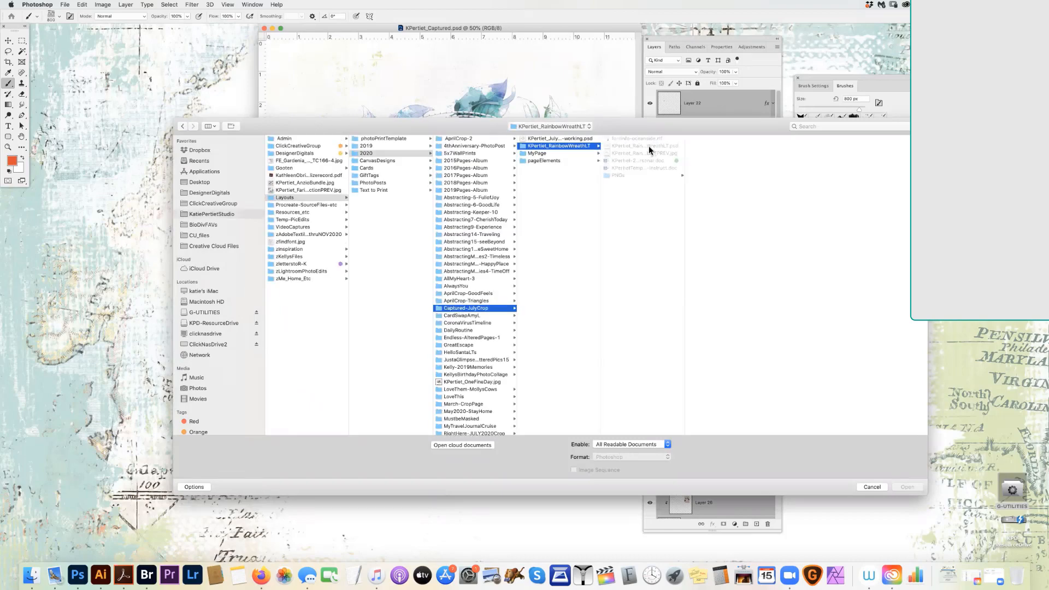
{"action": "left_click", "coordinate": [650, 150]}
{"action": "double_click", "coordinate": [650, 150]}
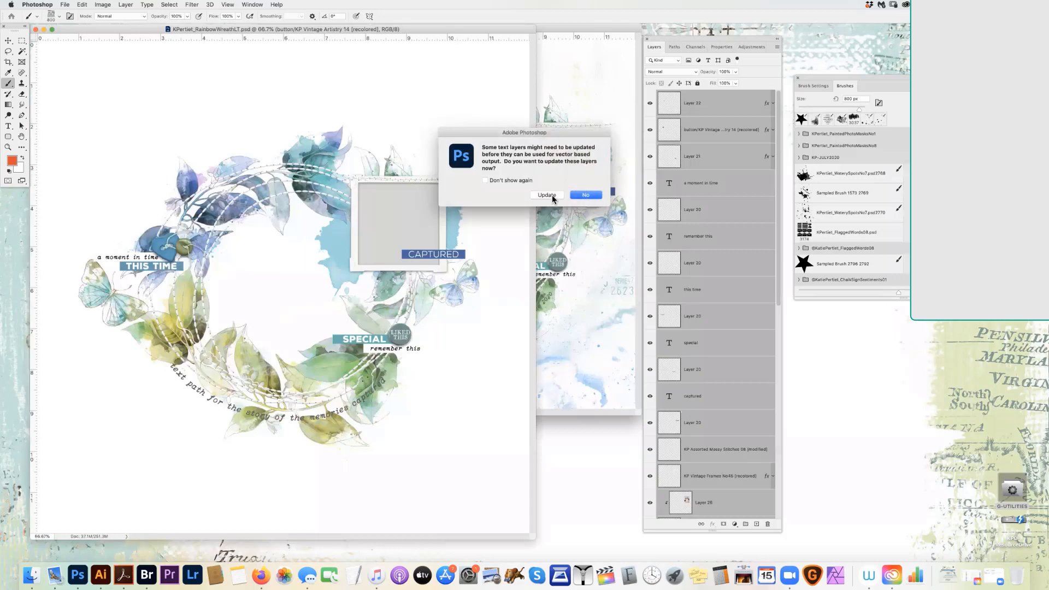
{"action": "left_click", "coordinate": [546, 195]}
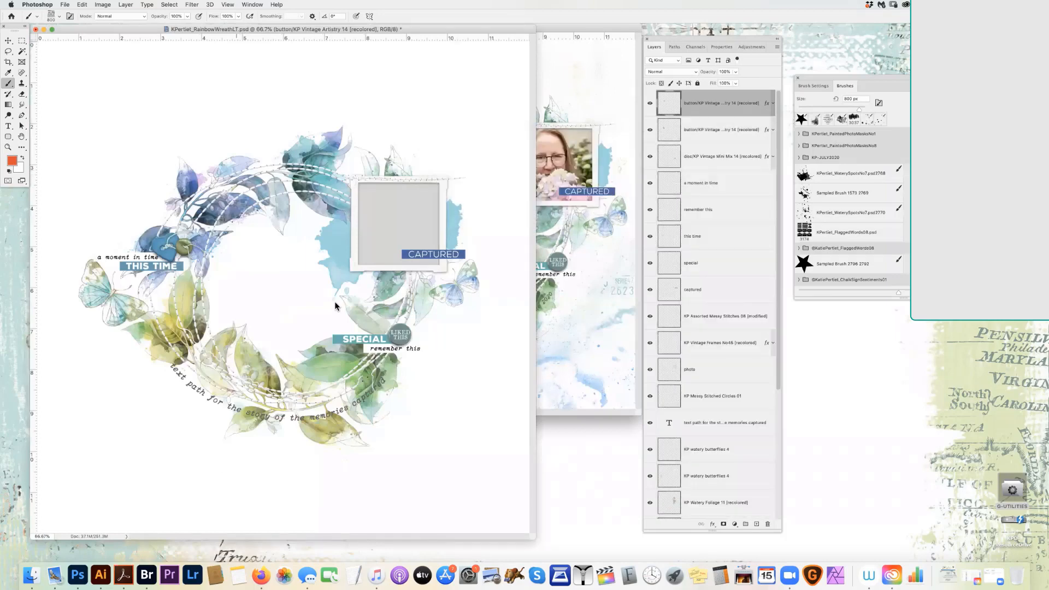
- Group all layers above the insert background layer in the RainbowWreathLT template and hide the group
{"action": "left_click", "coordinate": [591, 411]}
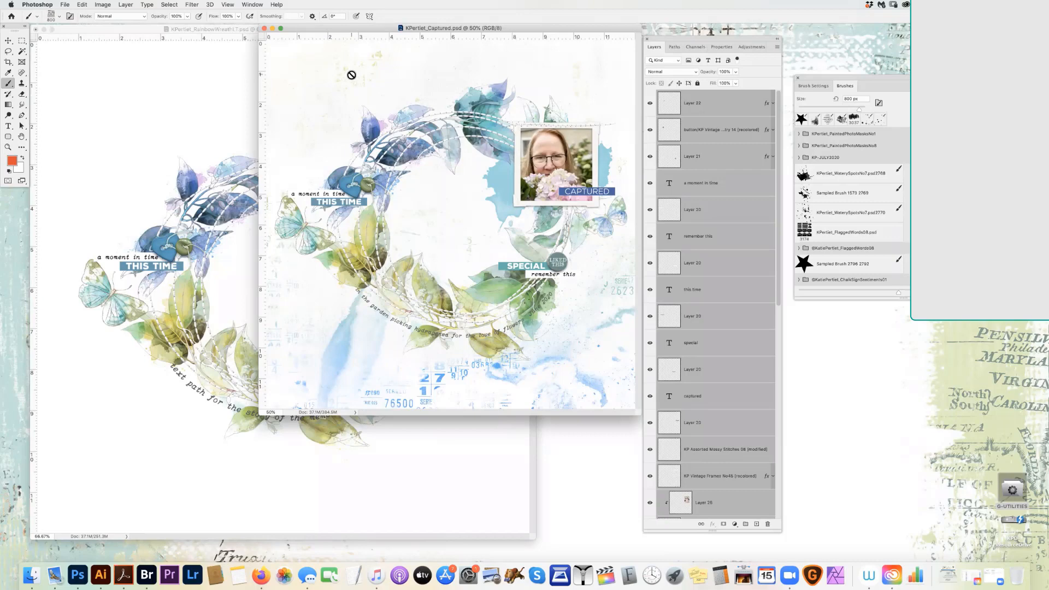
{"action": "left_click", "coordinate": [176, 31]}
{"action": "left_click", "coordinate": [8, 40]}
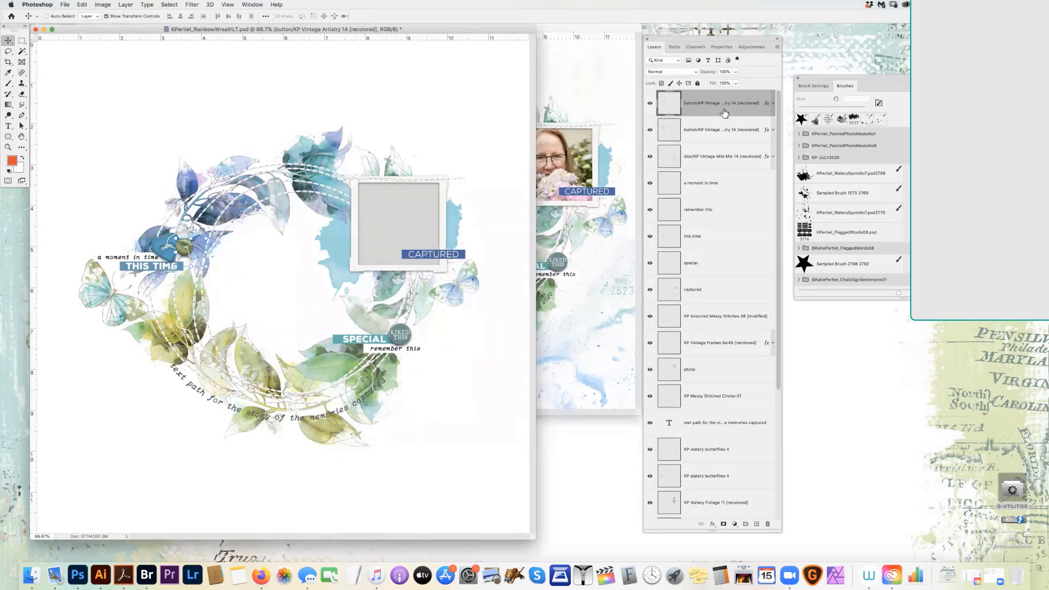
{"action": "scroll", "coordinate": [724, 115], "scroll_direction": "down", "scroll_amount": 5}
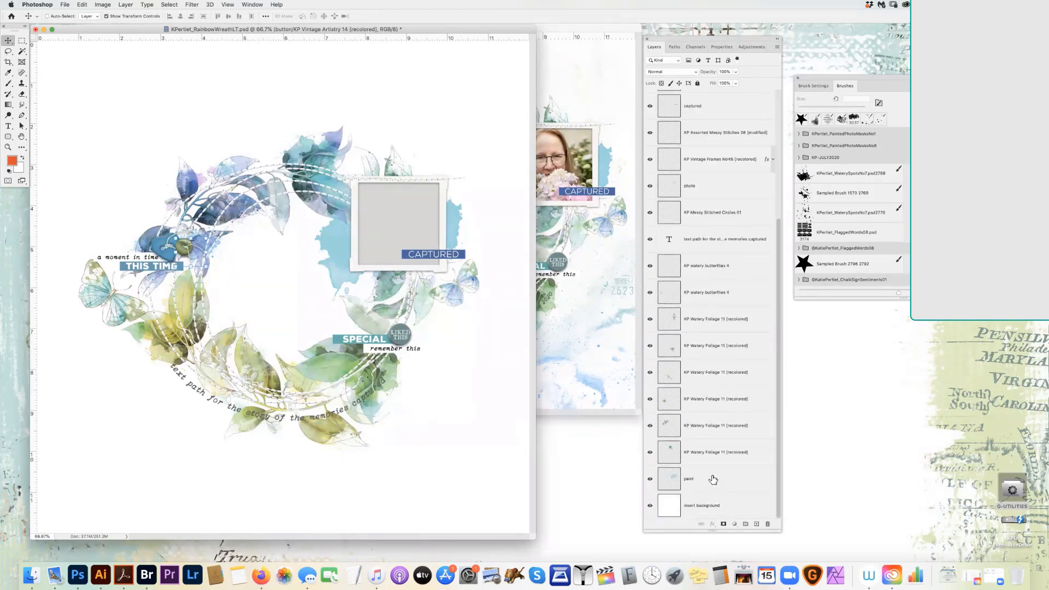
{"action": "left_click", "coordinate": [713, 479], "text": "shift"}
{"action": "key", "text": "super+g"}
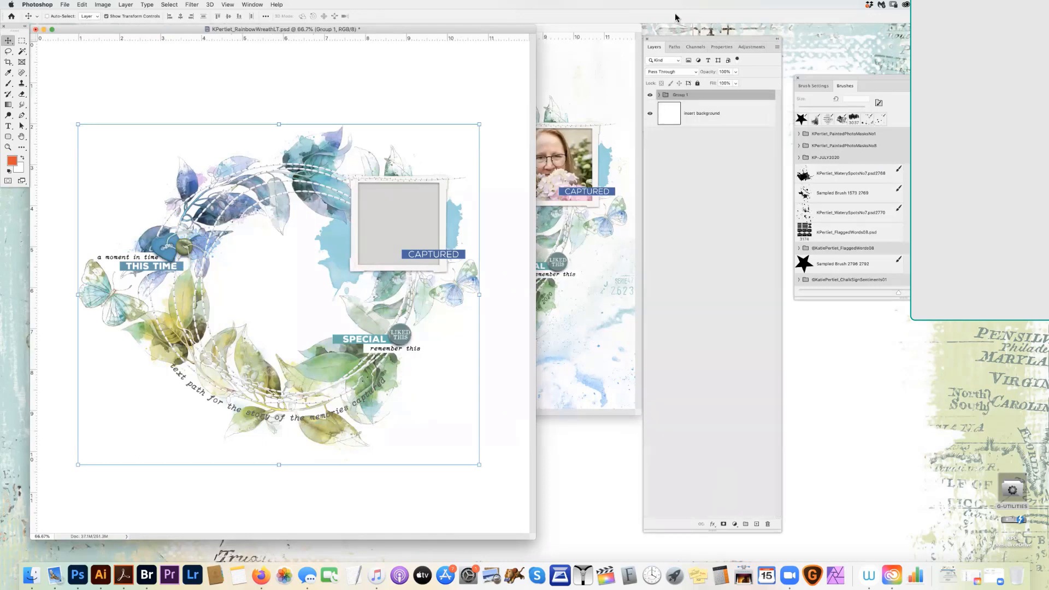
{"action": "left_click", "coordinate": [649, 96]}
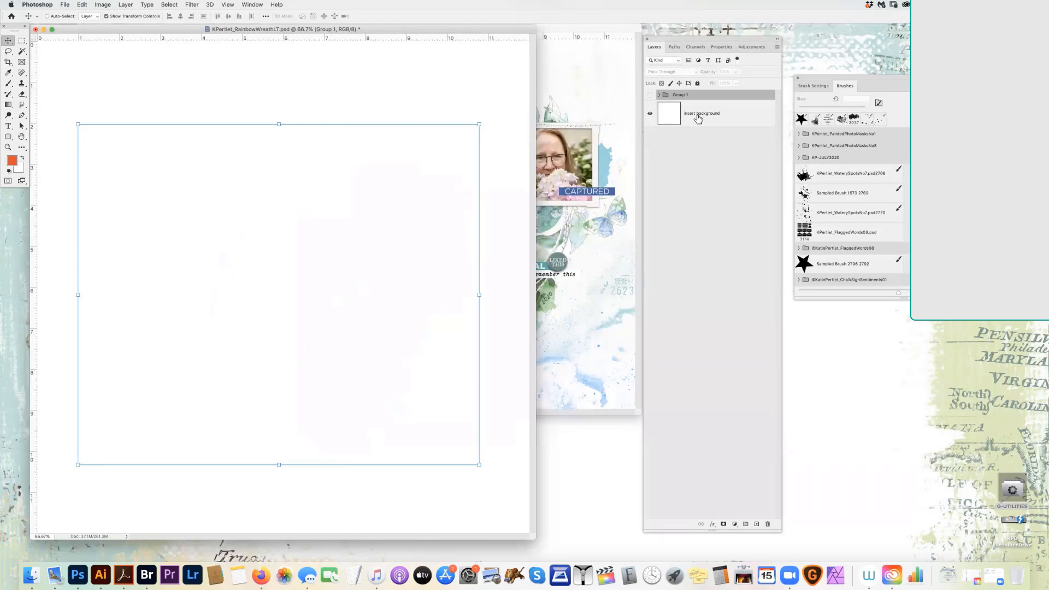
- Minimize the KPertiet_Captured.psd window and reposition the RainbowWreathLT template window
{"action": "left_click", "coordinate": [547, 32]}
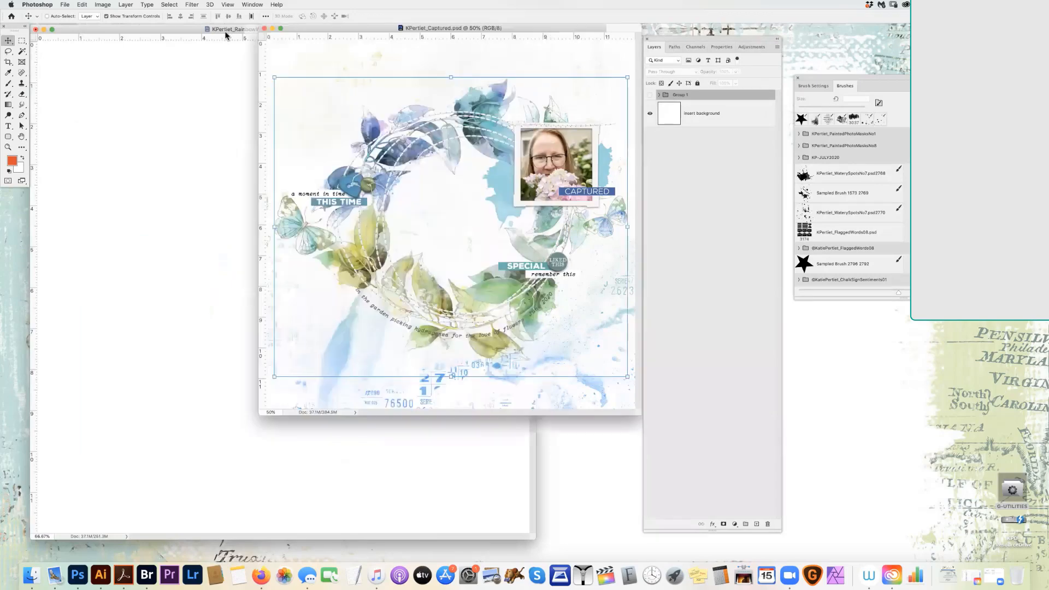
{"action": "left_click", "coordinate": [273, 30]}
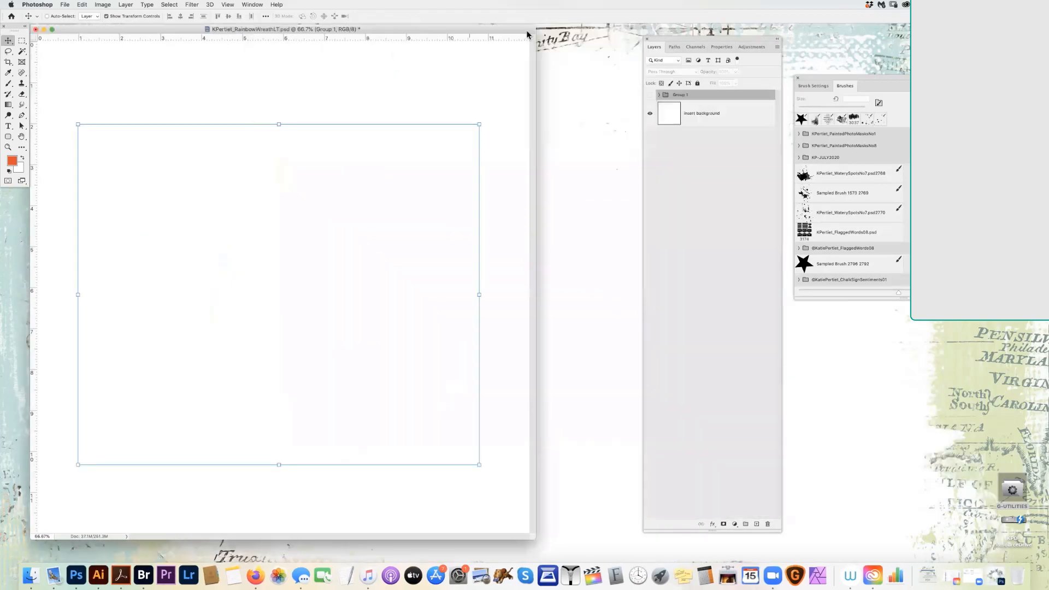
{"action": "left_click_drag", "start_coordinate": [317, 30], "coordinate": [347, 29]}
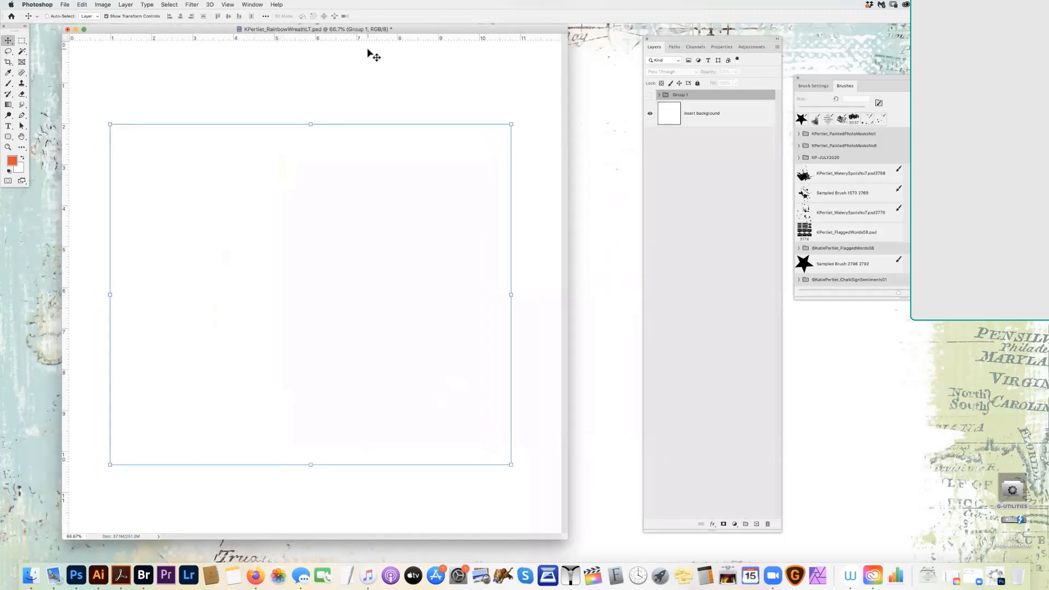
- Browse for files to open in the KPertiet_WateryFoliageNo11 folder within Captured-JulyCrop's pageElements folder
{"action": "key", "text": "super+o"}
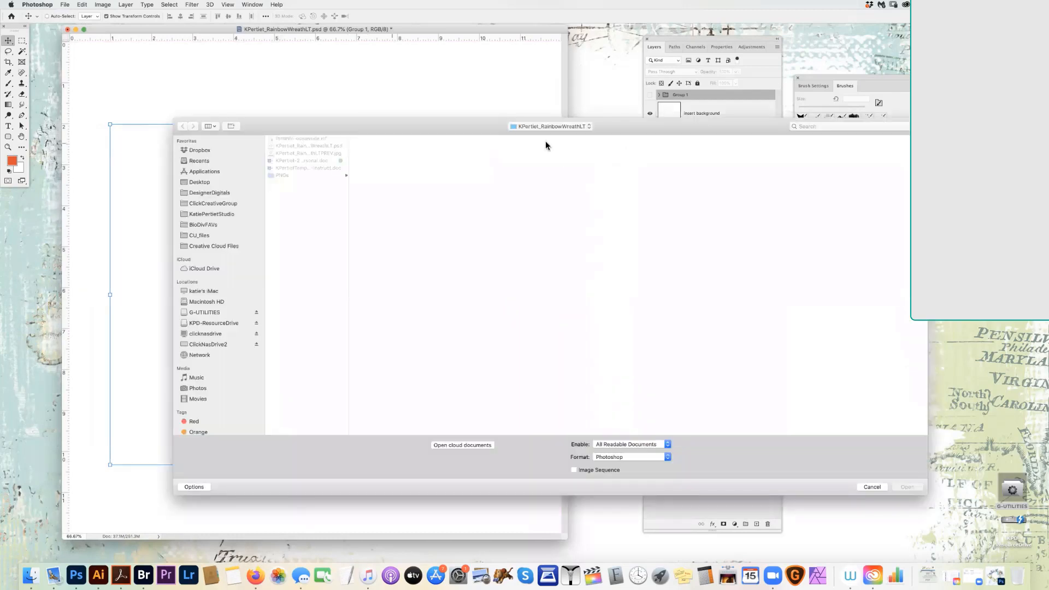
{"action": "left_click", "coordinate": [552, 125]}
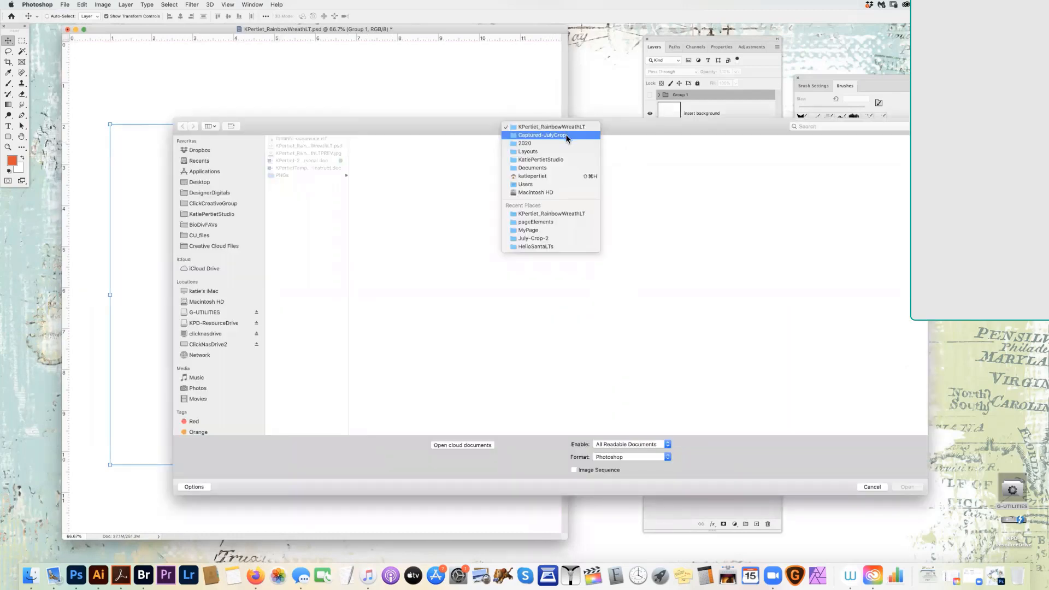
{"action": "left_click", "coordinate": [566, 137]}
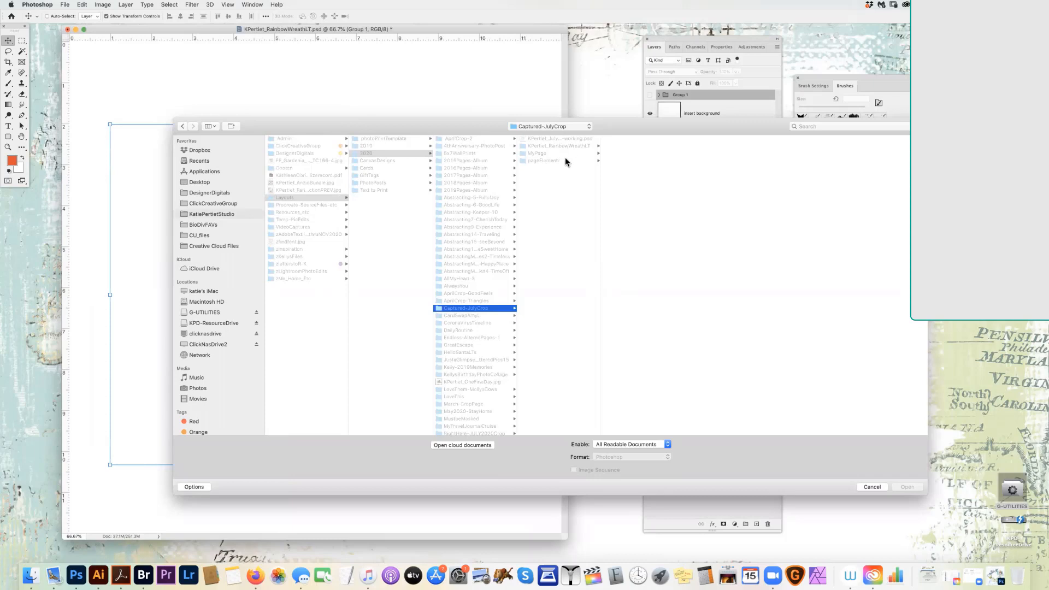
{"action": "left_click", "coordinate": [564, 160]}
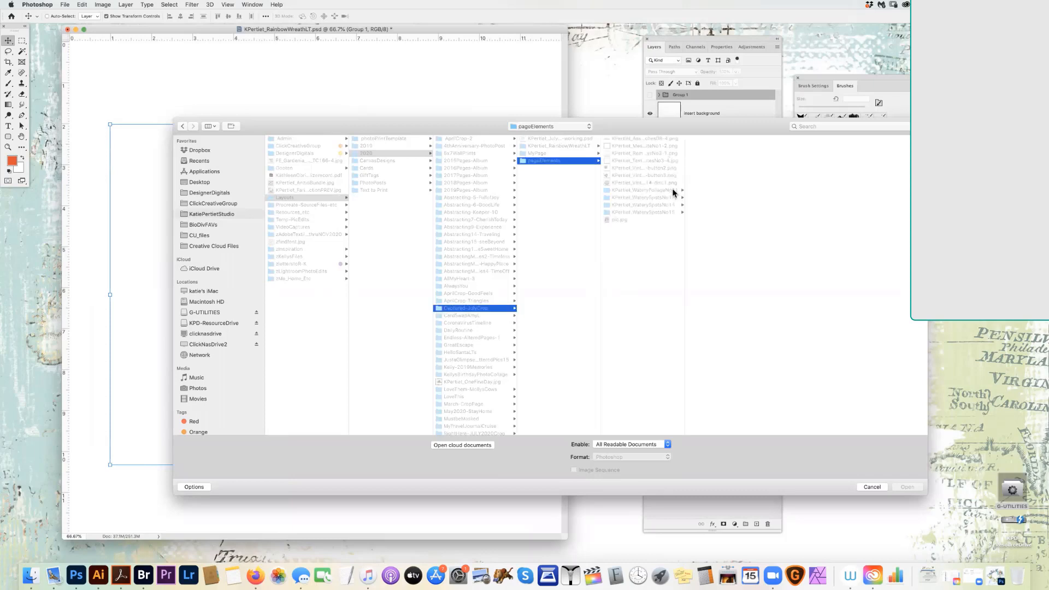
{"action": "left_click", "coordinate": [673, 190]}
- Preview the watery foliage images and open KPertiet_WateryFoliageNo11-3.png and KPertiet_WateryFoliageNo11-4.png together
{"action": "left_click", "coordinate": [717, 140]}
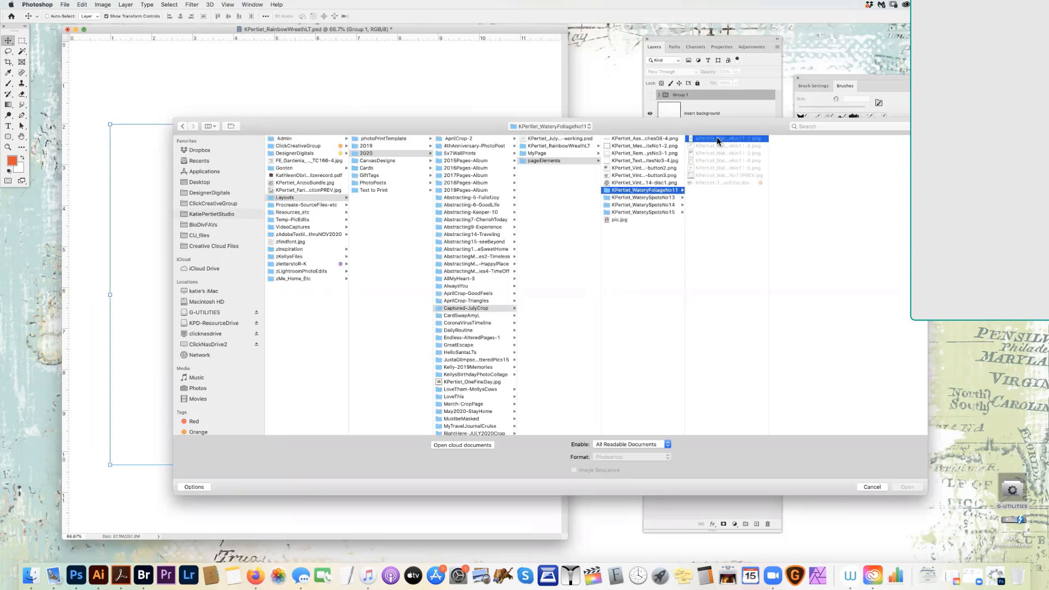
{"action": "key", "text": "Down"}
{"action": "key", "text": "Down"}
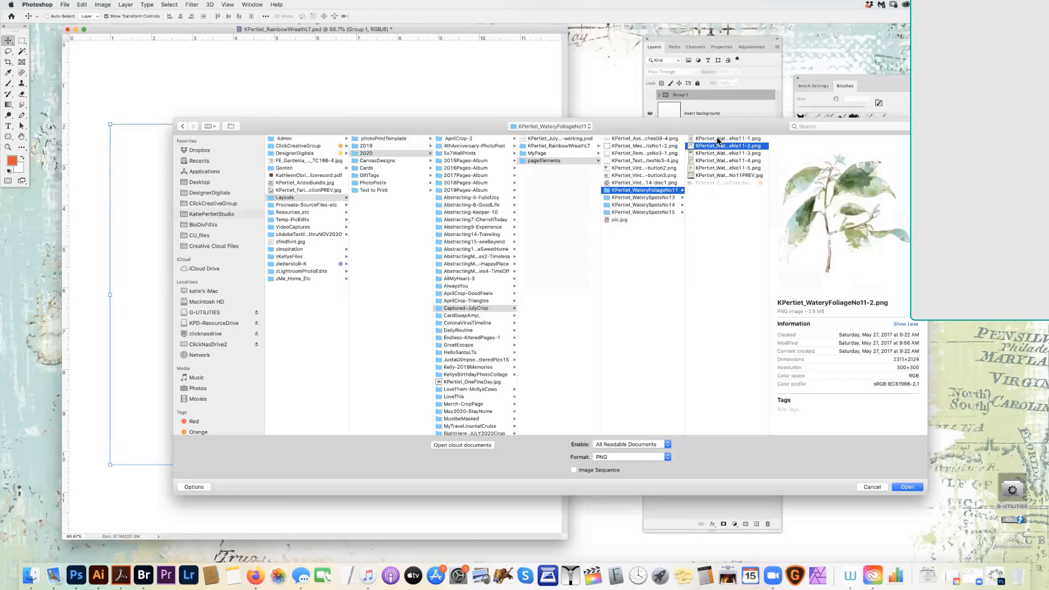
{"action": "key", "text": "Down"}
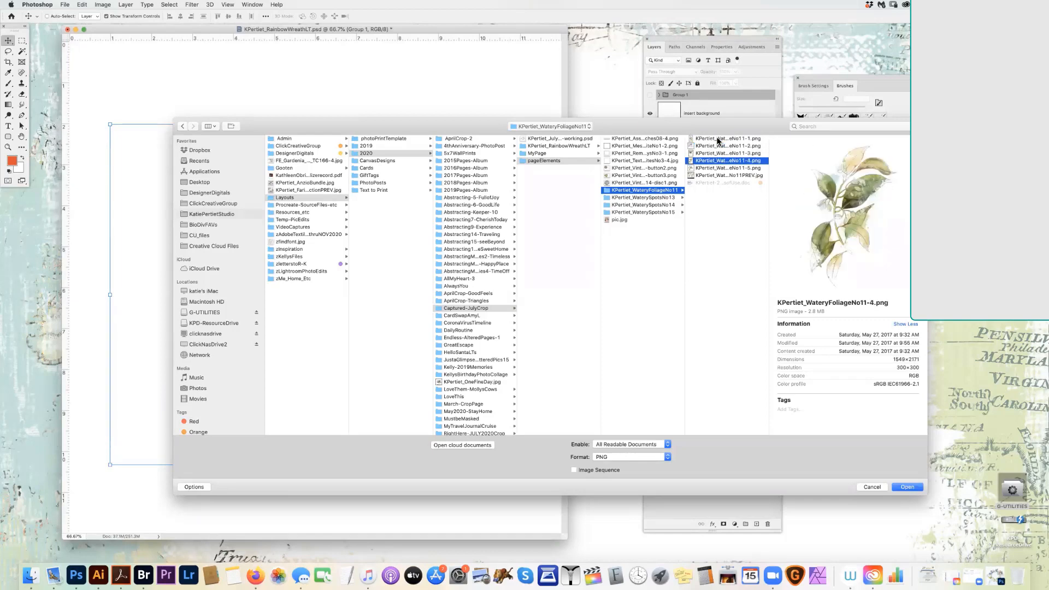
{"action": "key", "text": "Down"}
{"action": "key", "text": "Up"}
{"action": "key", "text": "Up"}
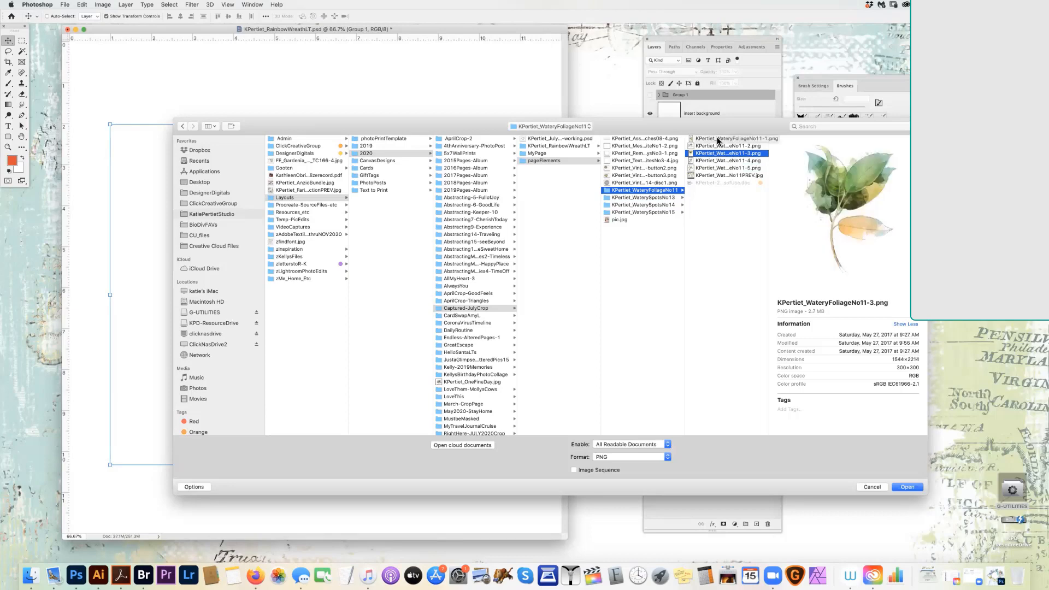
{"action": "left_click", "coordinate": [711, 161], "text": "shift"}
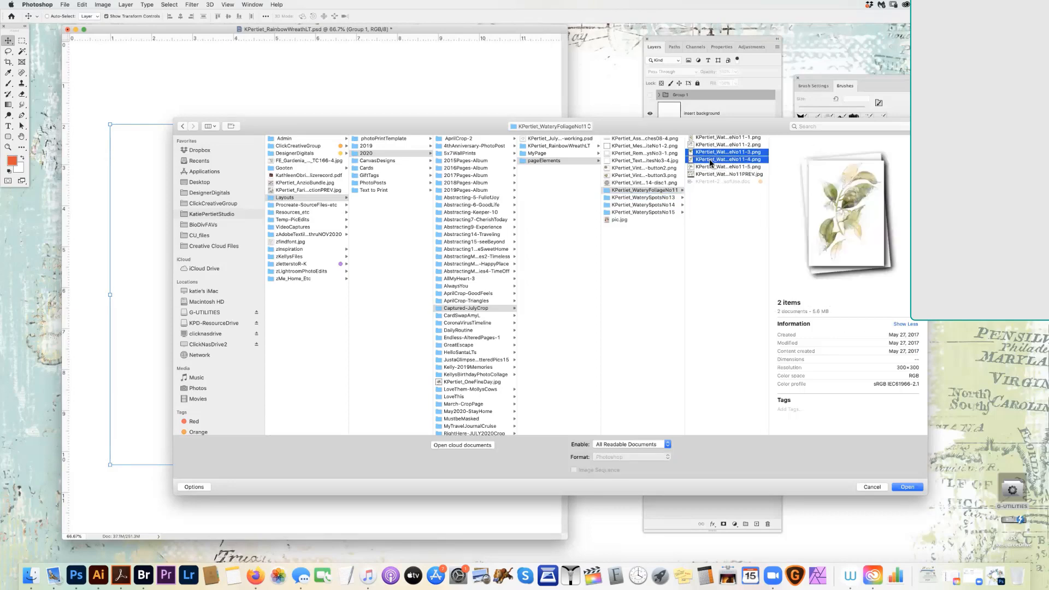
{"action": "key", "text": "Return"}
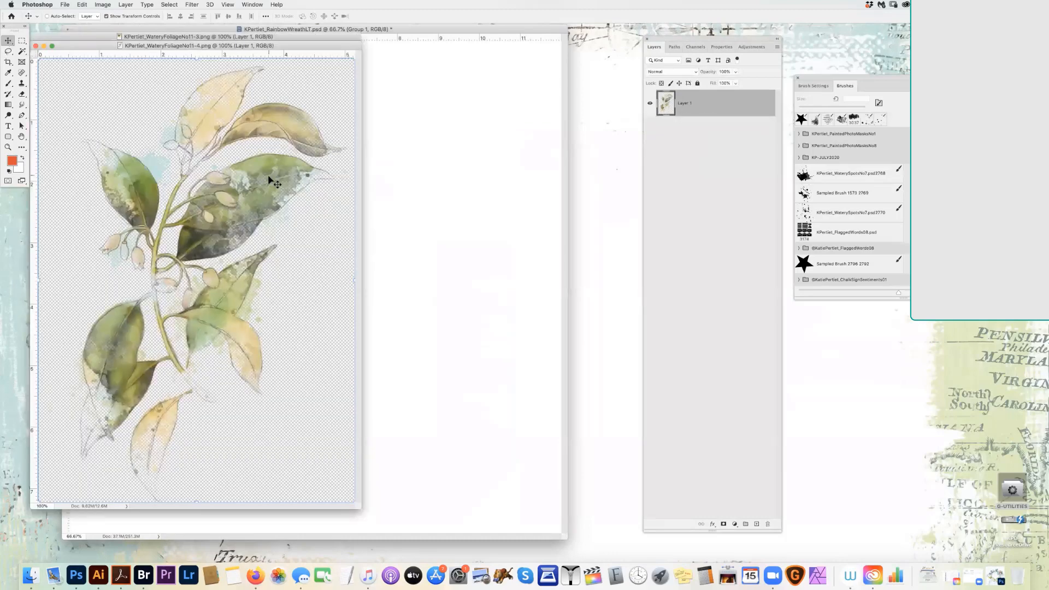
- Copy foliage images No11-4 and No11-3 into the RainbowWreathLT template as separate layers, closing the No11-4 file
{"action": "left_click_drag", "start_coordinate": [420, 219], "coordinate": [419, 219]}
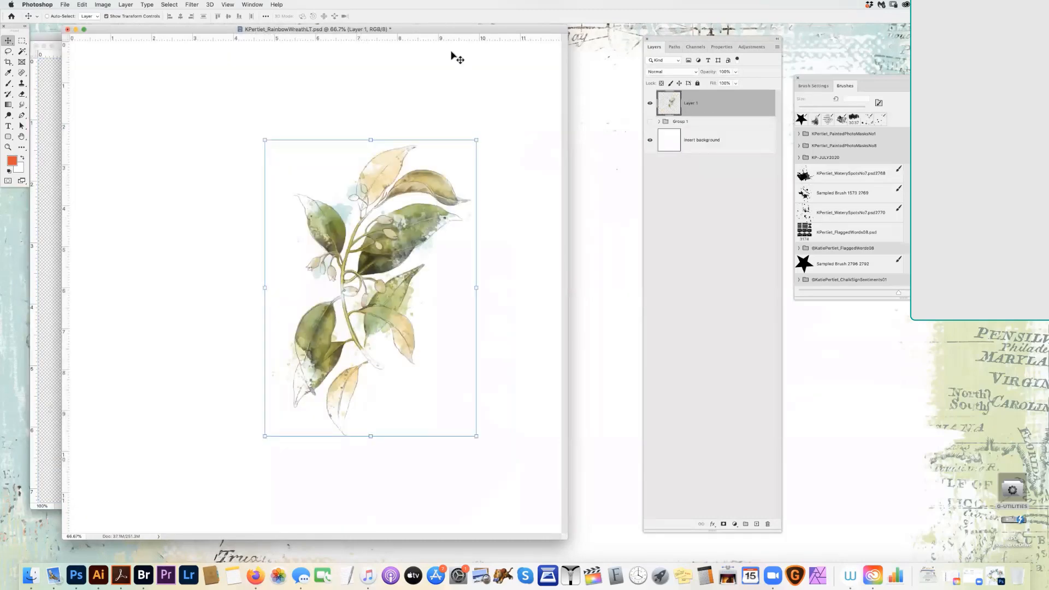
{"action": "left_click_drag", "start_coordinate": [450, 36], "coordinate": [466, 47]}
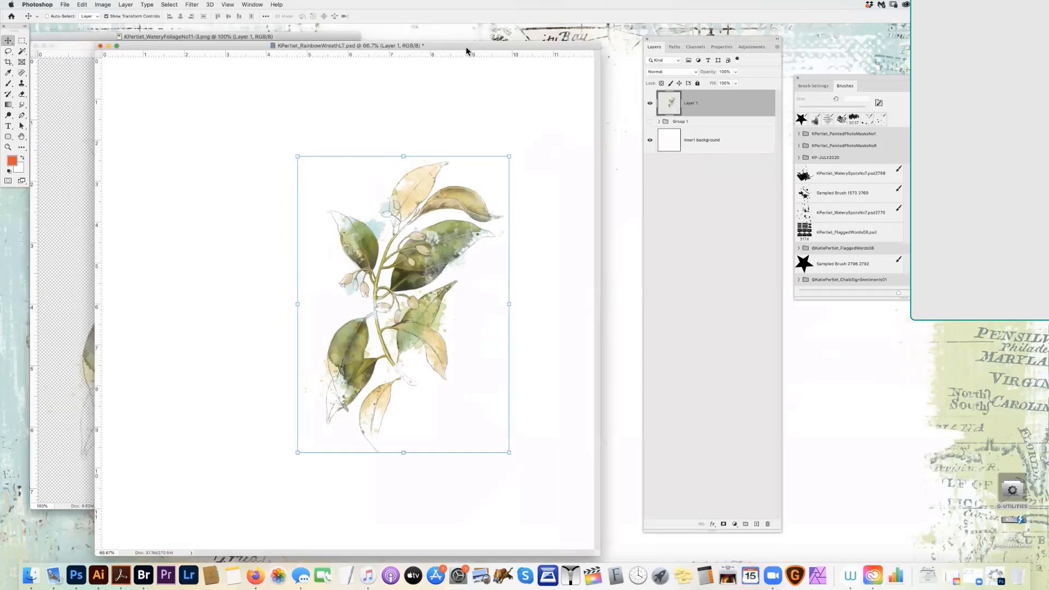
{"action": "left_click", "coordinate": [76, 125]}
{"action": "left_click", "coordinate": [91, 36]}
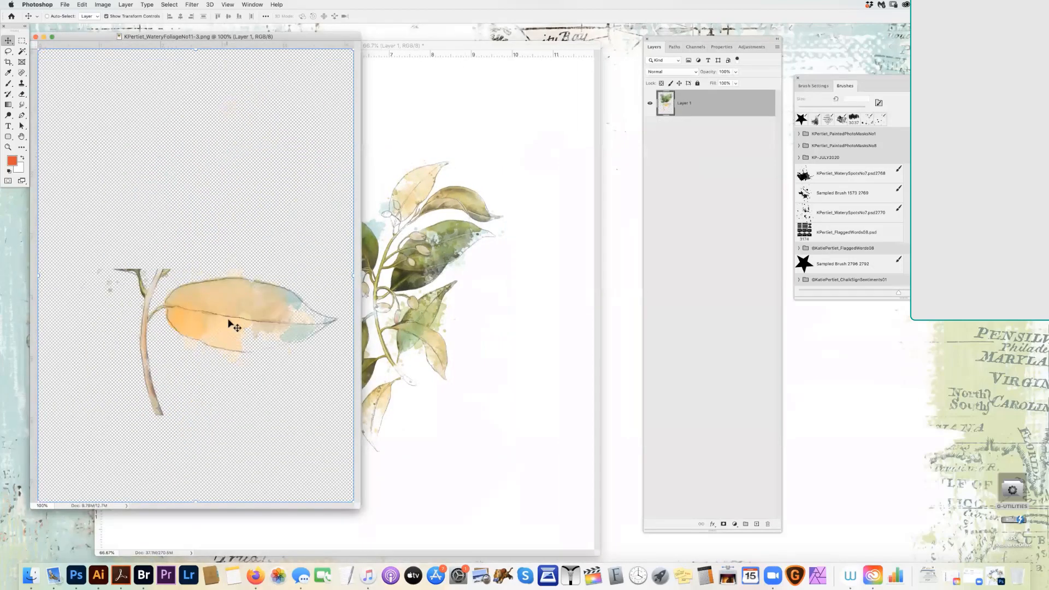
{"action": "left_click_drag", "start_coordinate": [229, 322], "coordinate": [484, 340]}
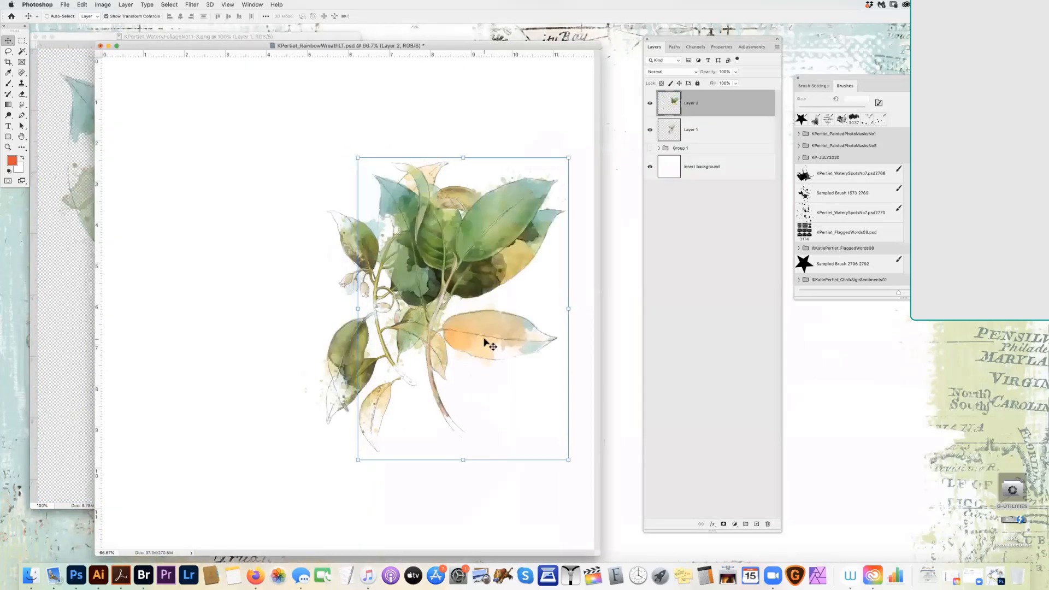
- Place the broad-leaf branch on the left side of the canvas and rotate the berry branch about 49° above it to form a curve
{"action": "left_click_drag", "start_coordinate": [505, 227], "coordinate": [339, 303]}
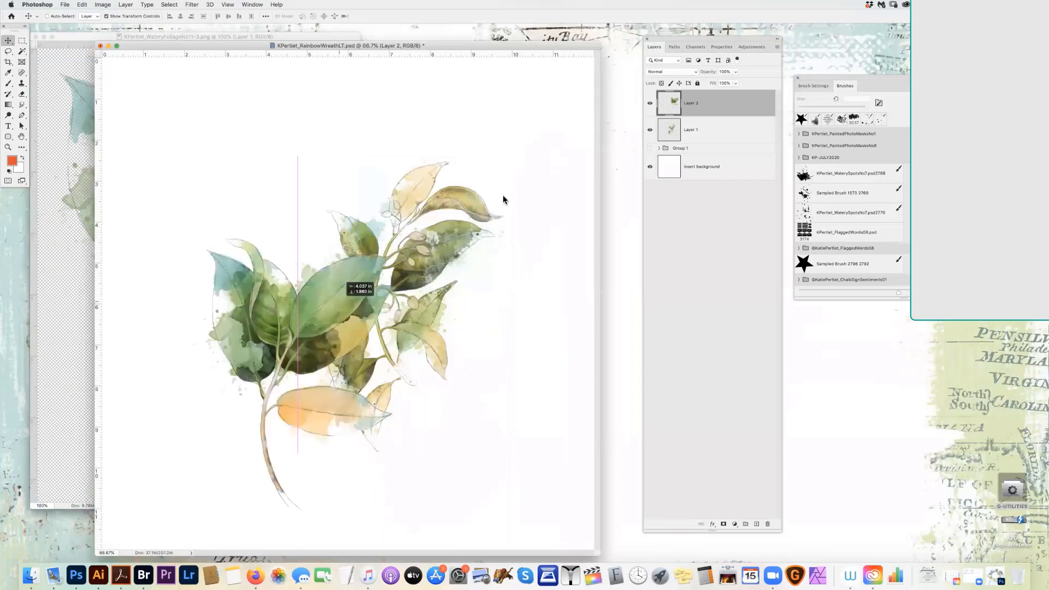
{"action": "left_click_drag", "start_coordinate": [418, 344], "coordinate": [353, 206]}
{"action": "key", "text": "ctrl+t"}
{"action": "left_click_drag", "start_coordinate": [462, 155], "coordinate": [468, 172]}
{"action": "mouse_move", "coordinate": [323, 213]}
{"action": "left_mouse_down"}
{"action": "mouse_move", "coordinate": [379, 190]}
{"action": "mouse_move", "coordinate": [279, 211]}
{"action": "mouse_move", "coordinate": [318, 216]}
{"action": "left_mouse_up"}
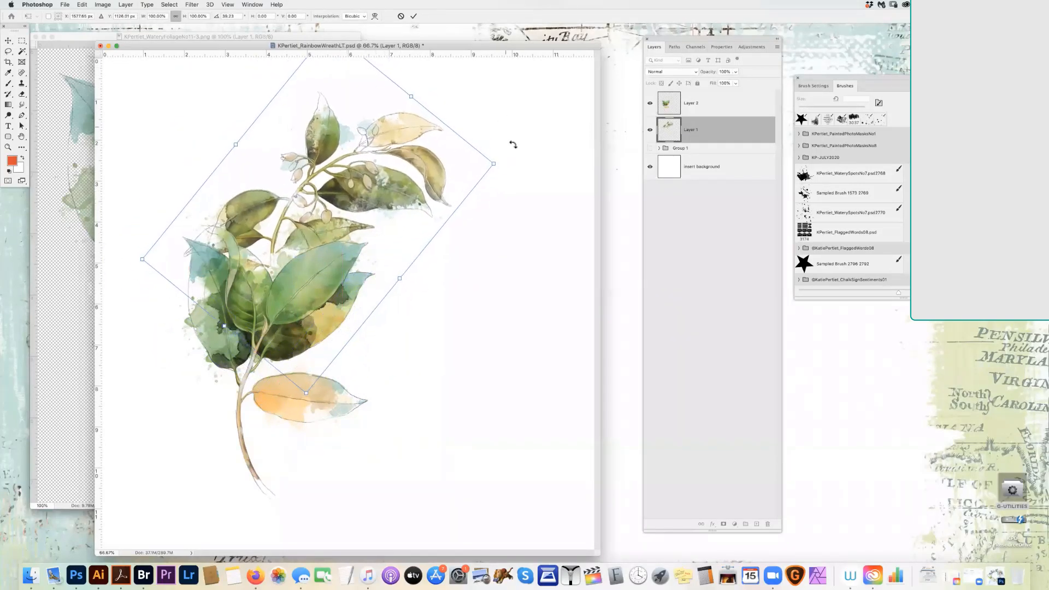
{"action": "left_click_drag", "start_coordinate": [513, 145], "coordinate": [508, 159]}
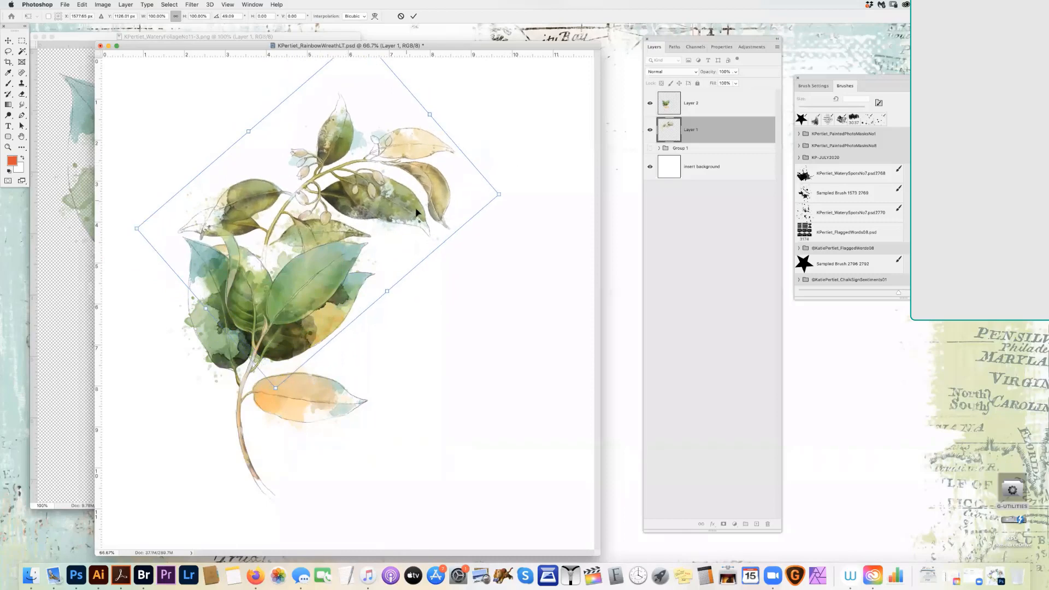
{"action": "left_click_drag", "start_coordinate": [416, 212], "coordinate": [421, 200]}
{"action": "key", "text": "Return"}
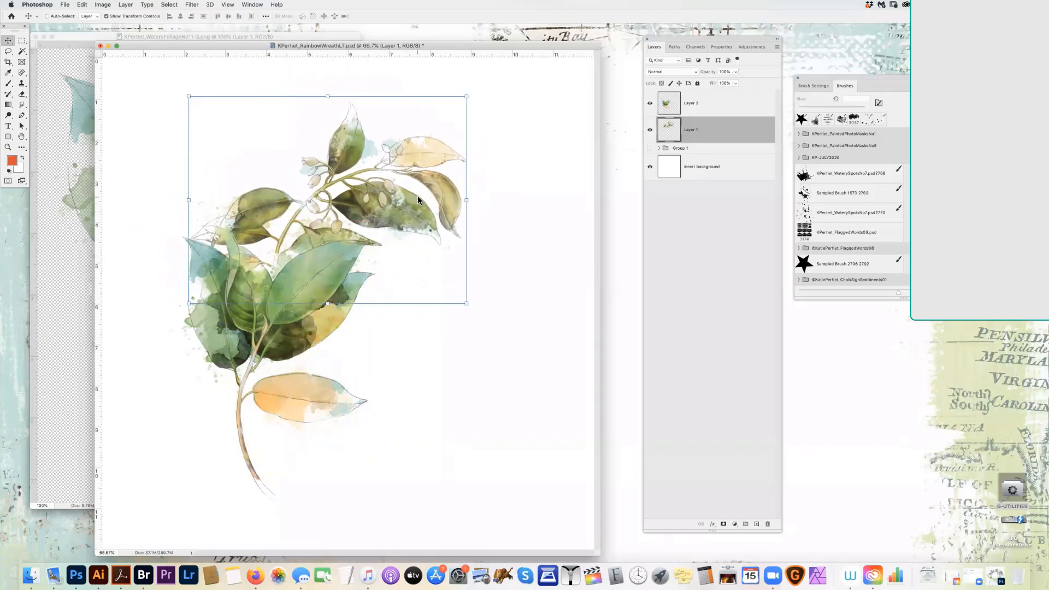
- Scale both foliage layers together to about 80% and move them to the upper left of the canvas
{"action": "left_click", "coordinate": [691, 109], "text": "shift"}
{"action": "left_click_drag", "start_coordinate": [464, 97], "coordinate": [405, 183]}
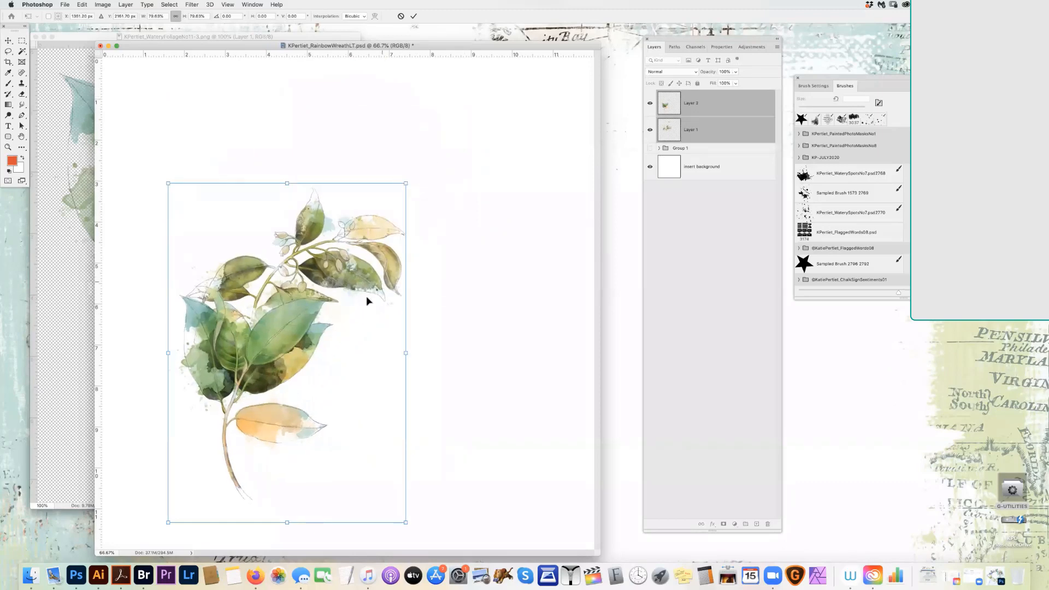
{"action": "left_click_drag", "start_coordinate": [366, 300], "coordinate": [352, 211]}
{"action": "key", "text": "Return"}
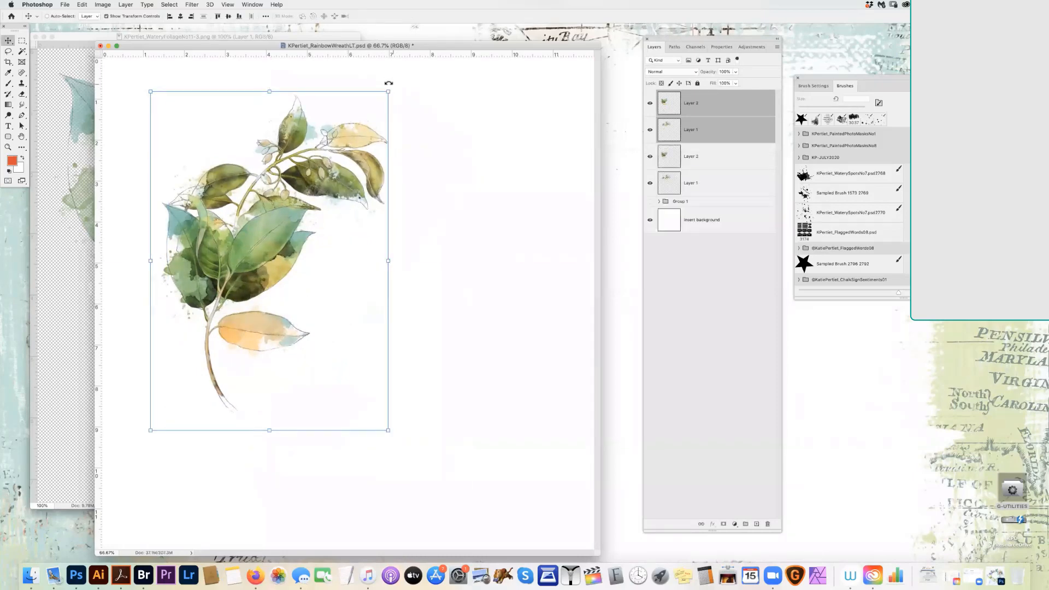
- Rotate the duplicated pair of foliage branches just over 80° counterclockwise and place it below the first pair, continuing the curve
{"action": "left_click_drag", "start_coordinate": [388, 83], "coordinate": [167, 170]}
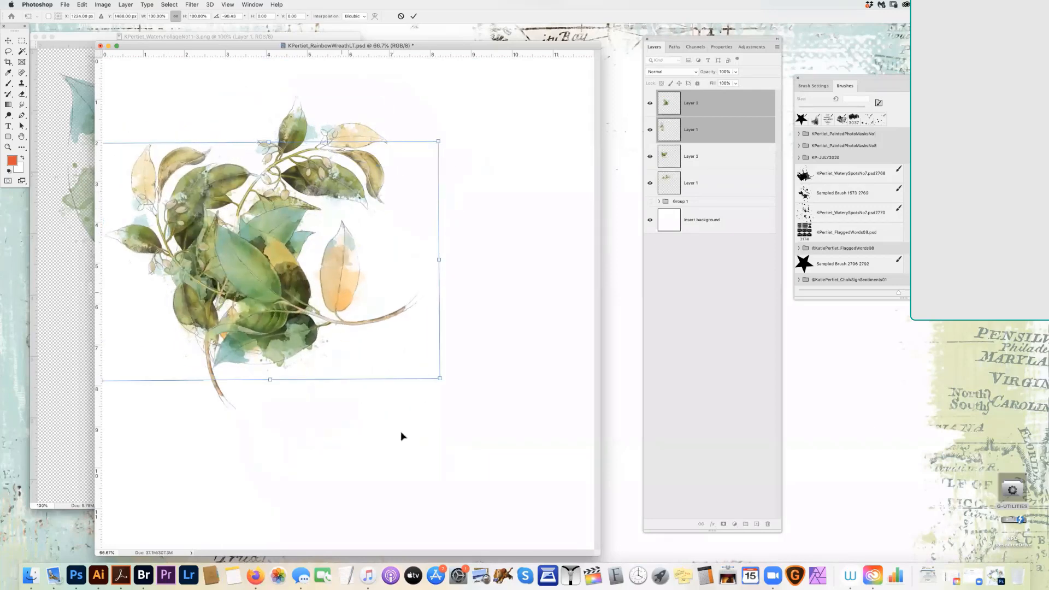
{"action": "left_click_drag", "start_coordinate": [341, 292], "coordinate": [399, 453]}
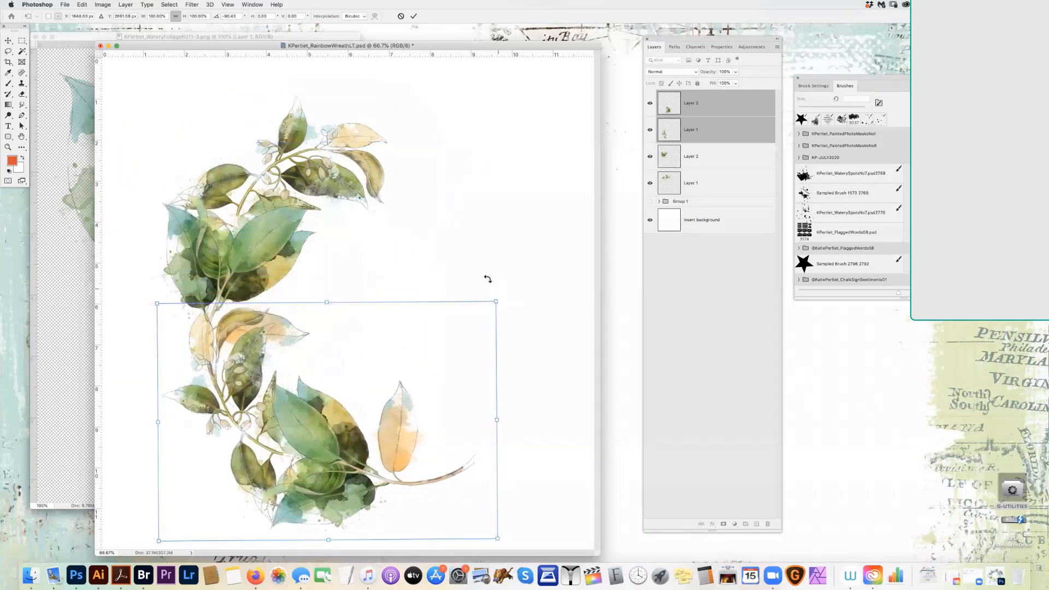
{"action": "left_click_drag", "start_coordinate": [487, 279], "coordinate": [474, 266]}
{"action": "left_click_drag", "start_coordinate": [443, 389], "coordinate": [437, 397]}
{"action": "key", "text": "Return"}
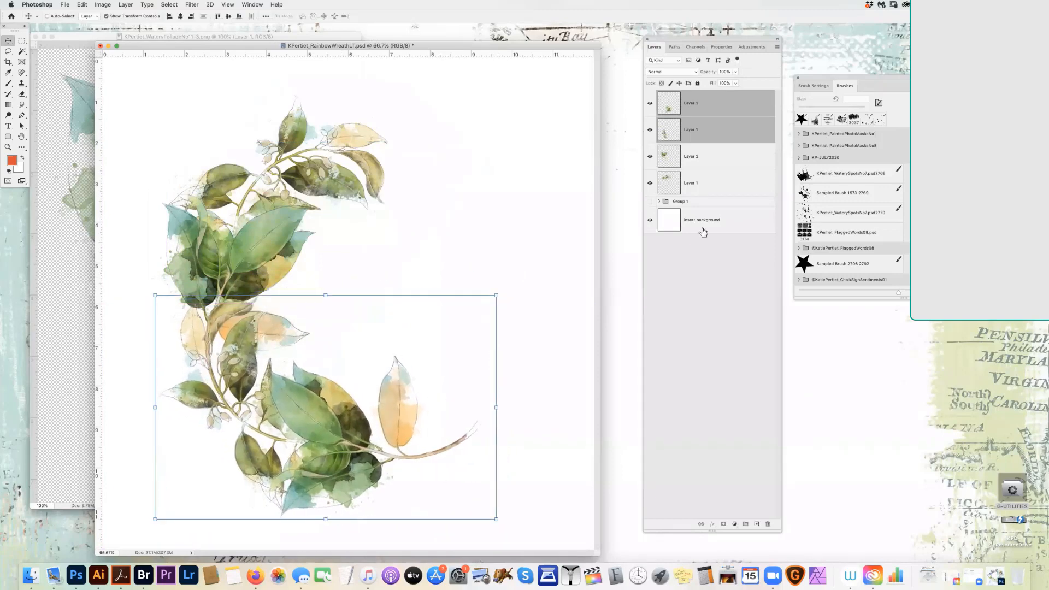
- Add a new layer directly above Group 1 and draw a circular selection about 7.3 in across, centred on the wreath
{"action": "left_click", "coordinate": [702, 191]}
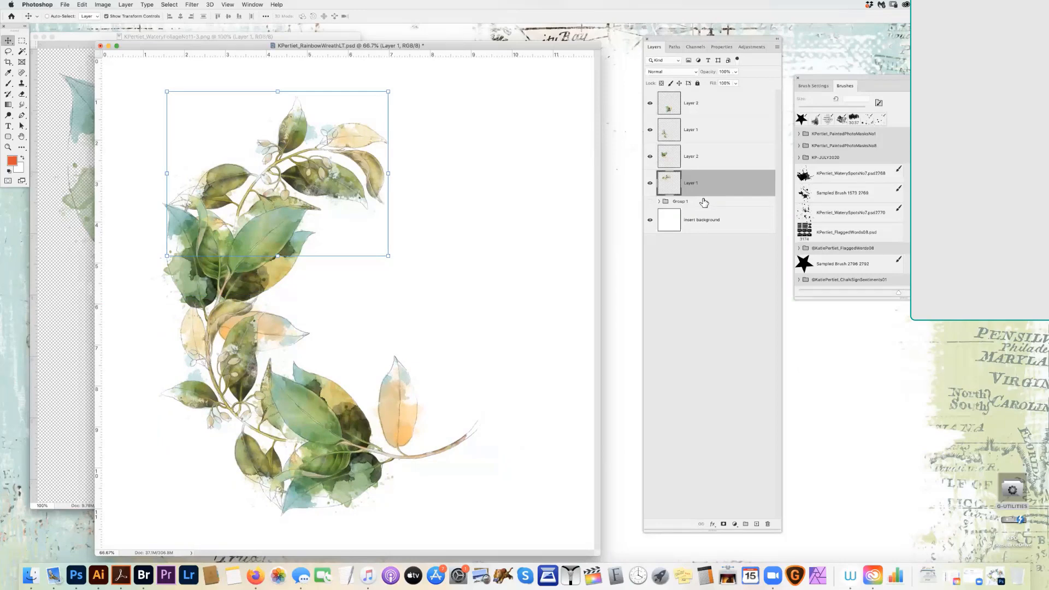
{"action": "left_click", "coordinate": [702, 202]}
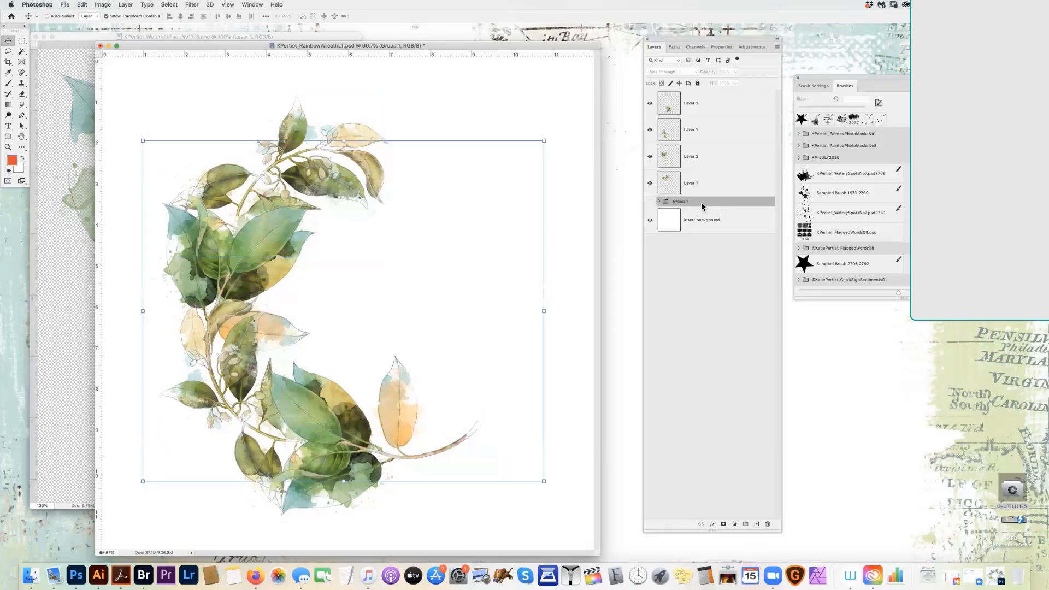
{"action": "left_click", "coordinate": [757, 524]}
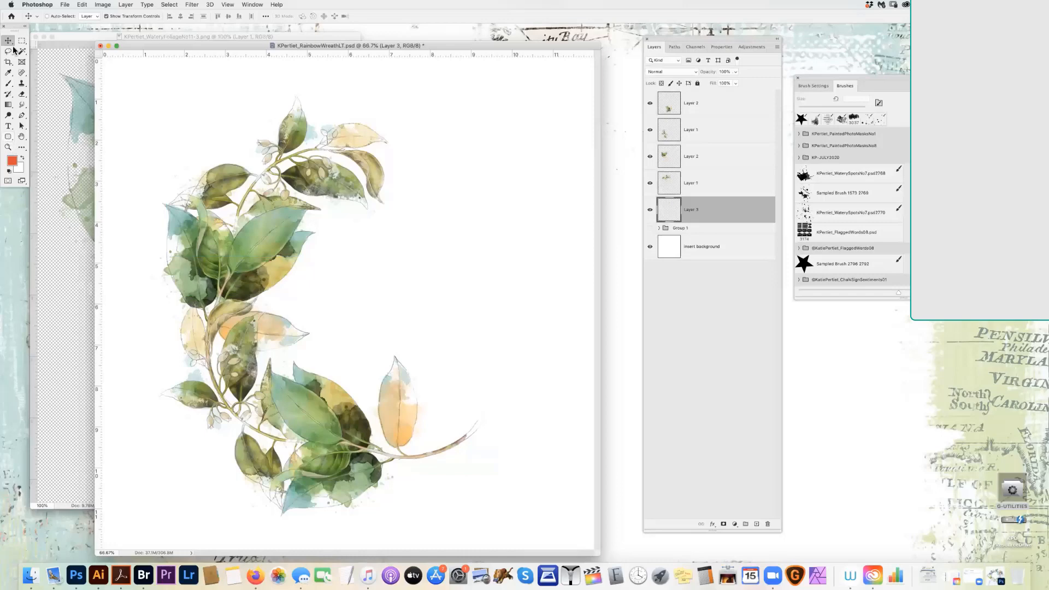
{"action": "left_click_drag", "start_coordinate": [22, 40], "coordinate": [46, 50]}
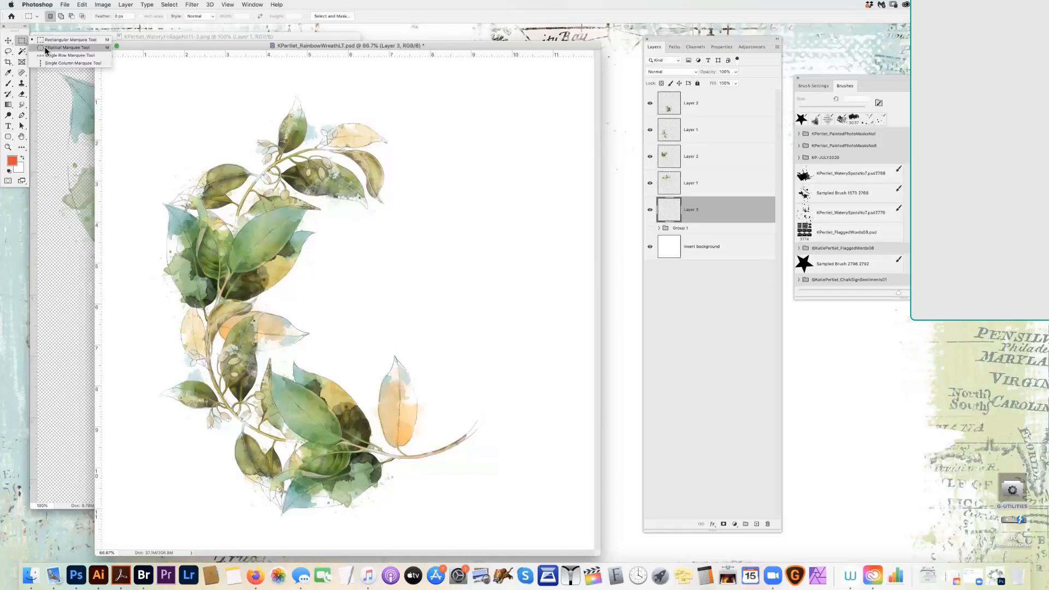
{"action": "left_click", "coordinate": [46, 49]}
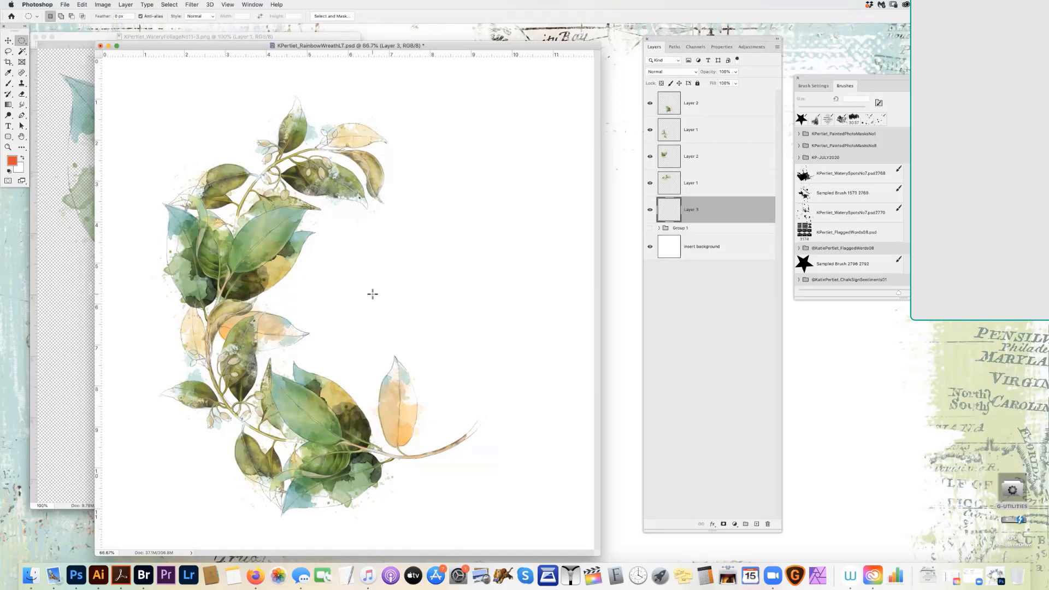
{"action": "left_click_drag", "start_coordinate": [366, 292], "coordinate": [180, 141]}
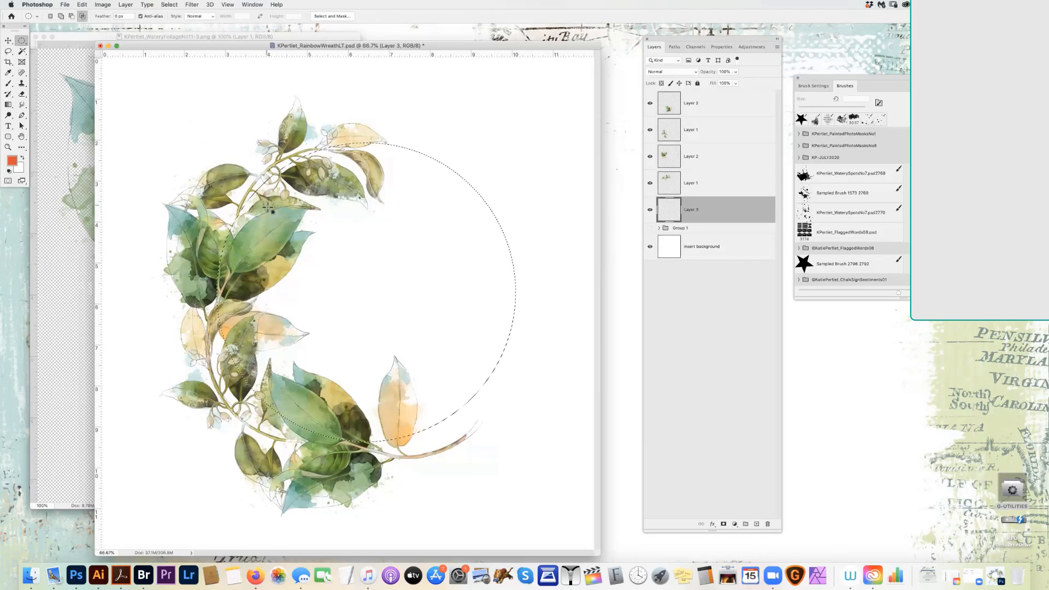
- Fill the circular selection with light grey #cacaca as a placement guide and deselect it
{"action": "left_click", "coordinate": [12, 160]}
{"action": "left_click", "coordinate": [651, 143]}
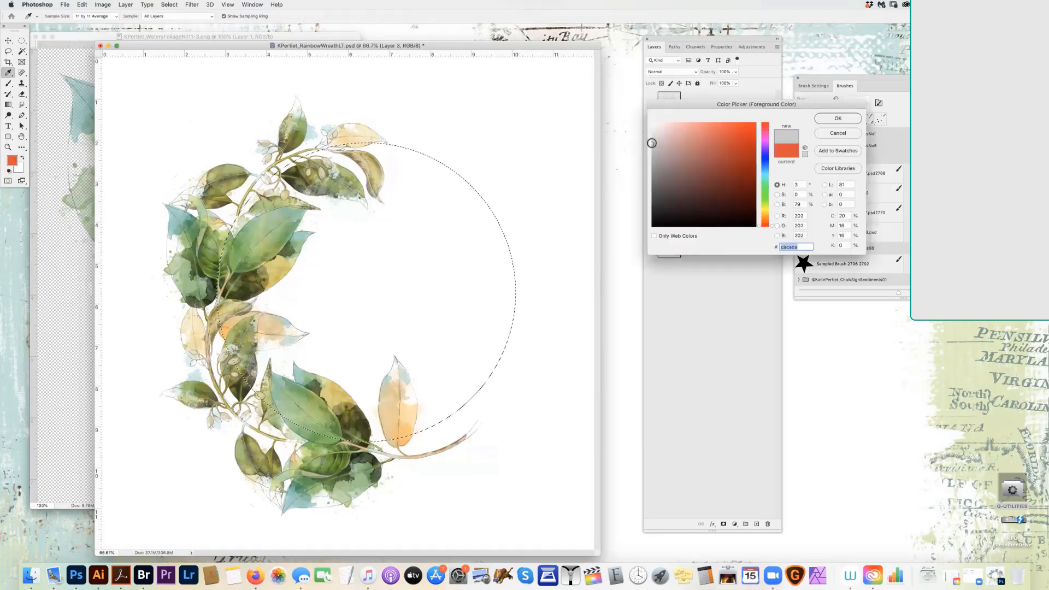
{"action": "key", "text": "Return"}
{"action": "key", "text": "alt+BackSpace"}
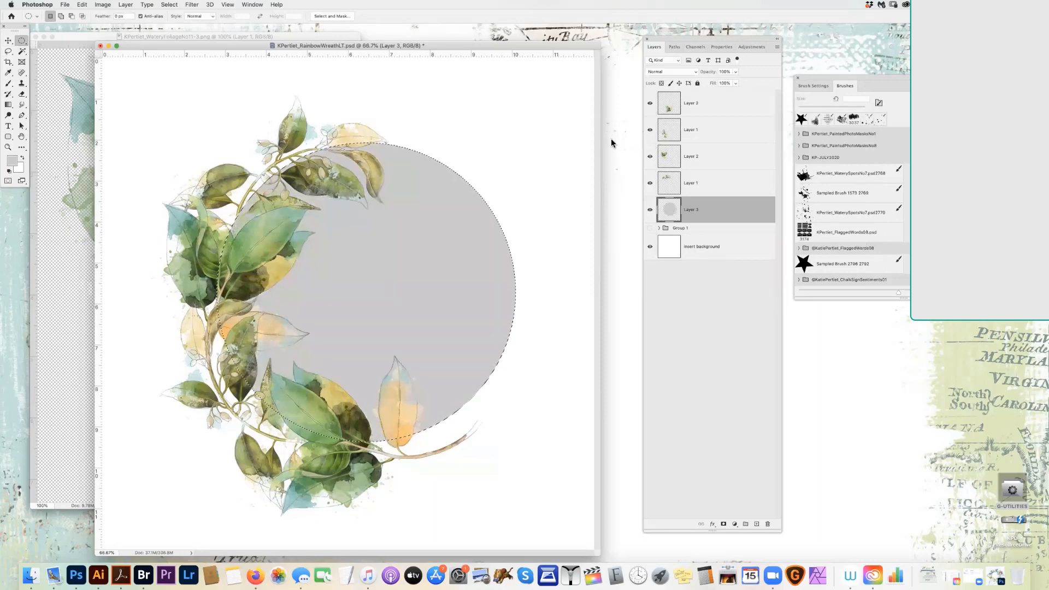
{"action": "key", "text": "super+d"}
{"action": "left_click", "coordinate": [735, 72]}
- Scale the four foliage layers together to about 94% and align their curve with the left edge of the grey circle
{"action": "left_click", "coordinate": [8, 41]}
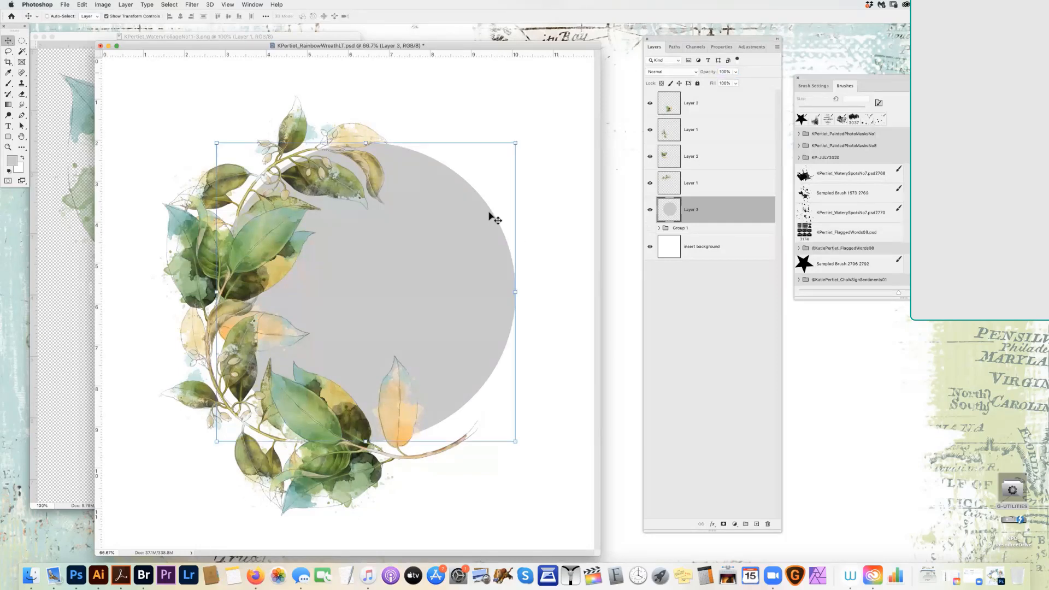
{"action": "left_click", "coordinate": [703, 184]}
{"action": "left_click", "coordinate": [700, 115], "text": "shift"}
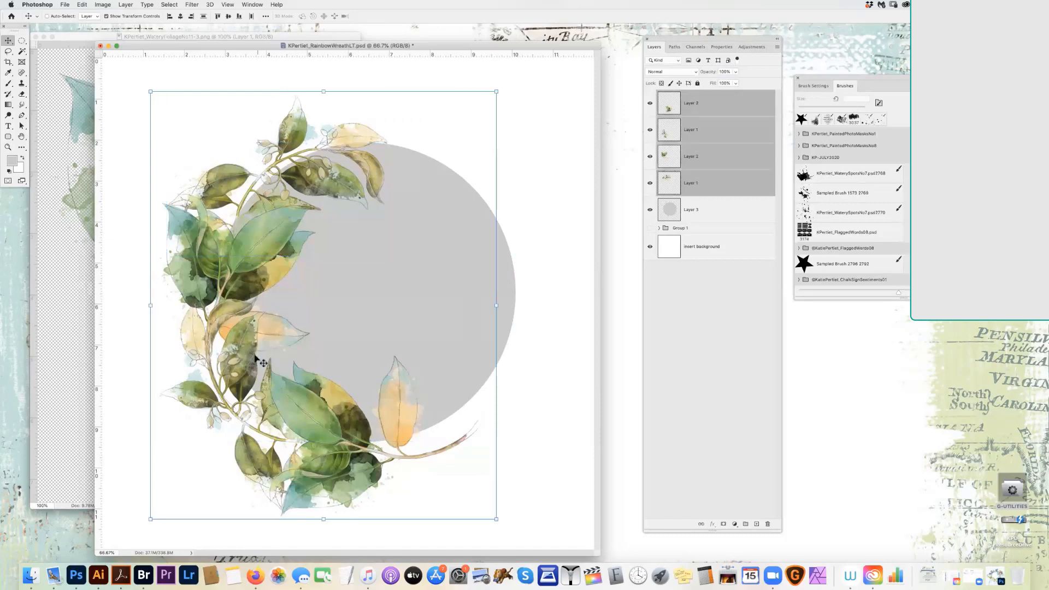
{"action": "left_click_drag", "start_coordinate": [276, 355], "coordinate": [280, 341]}
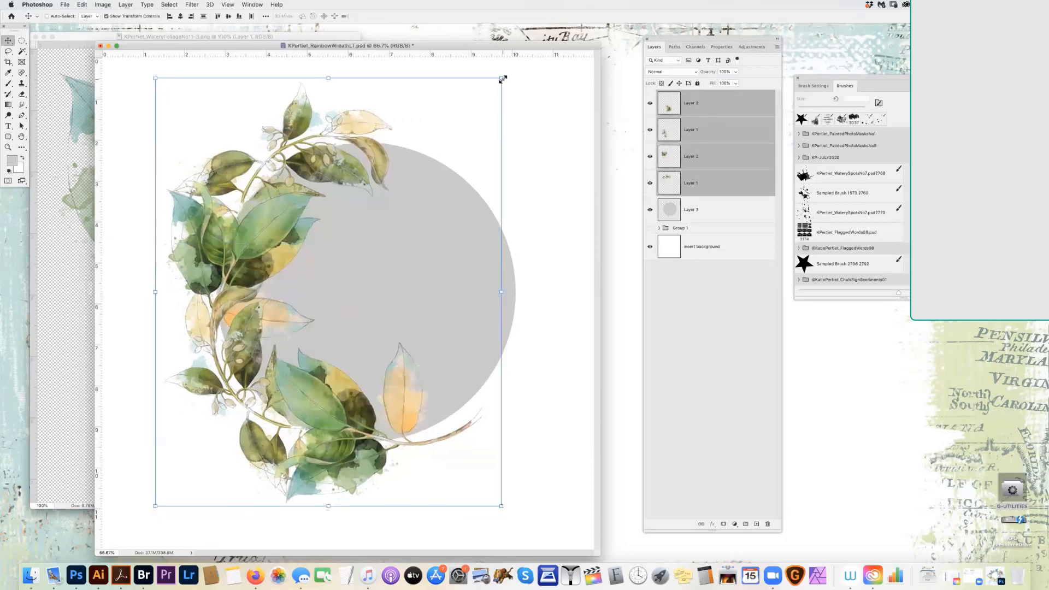
{"action": "left_click_drag", "start_coordinate": [501, 78], "coordinate": [481, 102]}
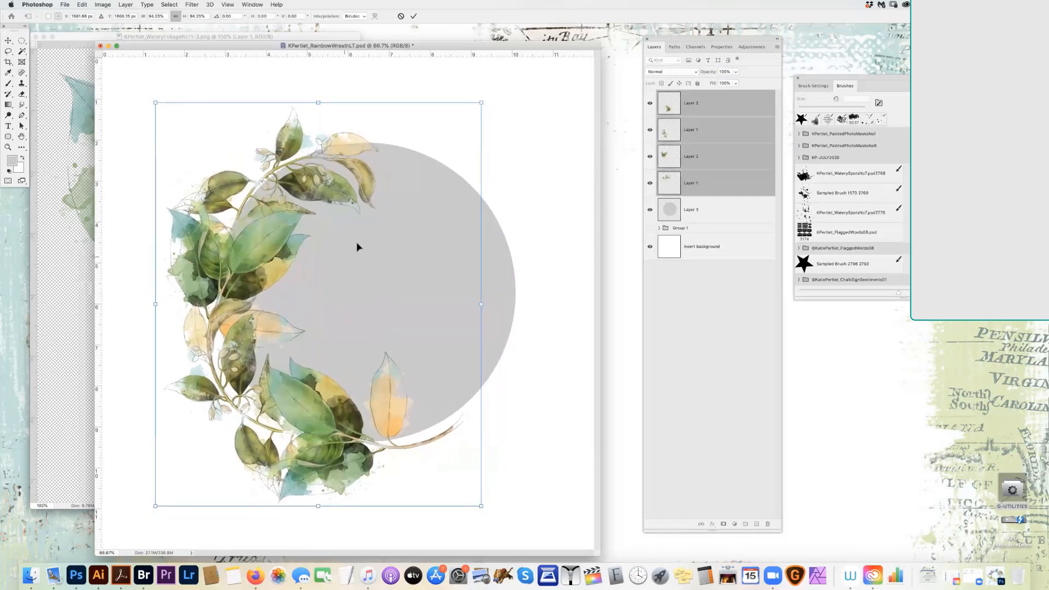
{"action": "left_click_drag", "start_coordinate": [358, 246], "coordinate": [353, 253]}
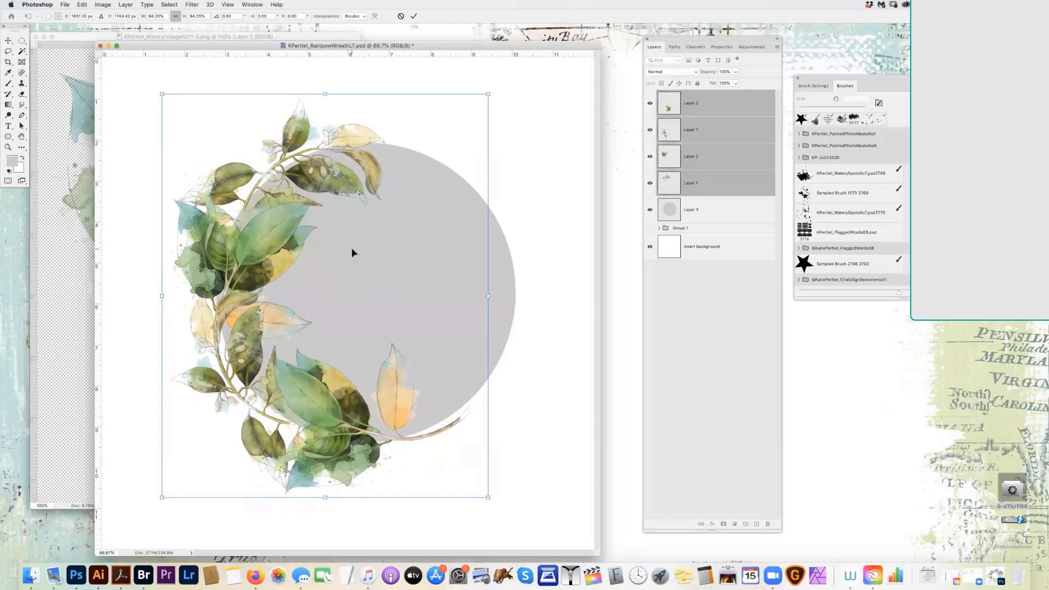
{"action": "key", "text": "Return"}
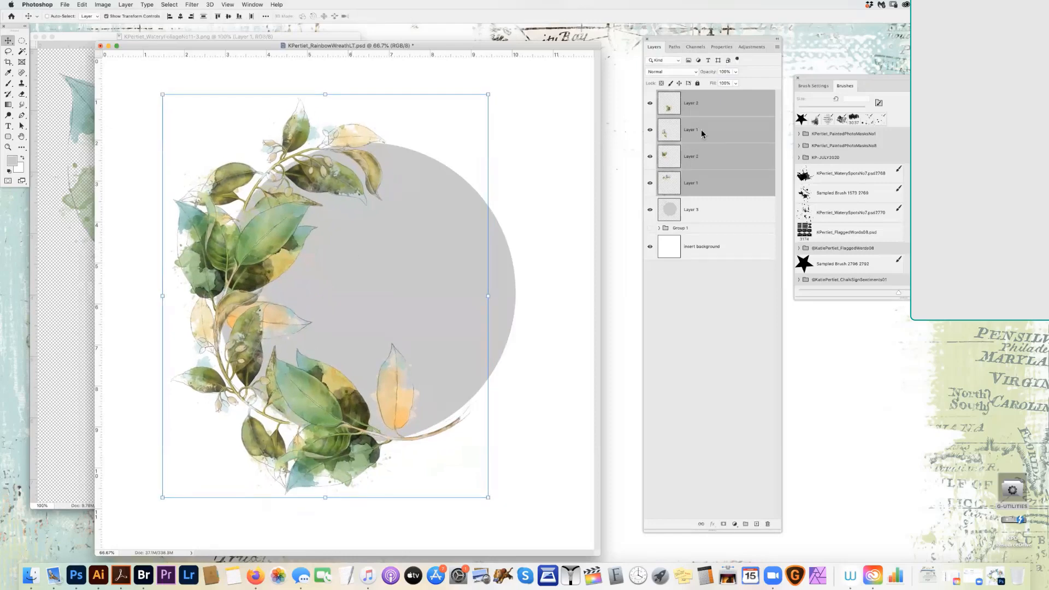
- Duplicate the lower branch pair, rotate the copy nearly a quarter turn counterclockwise, and fit it along the circle's lower right edge
{"action": "left_click", "coordinate": [702, 133]}
{"action": "left_click", "coordinate": [700, 107], "text": "shift"}
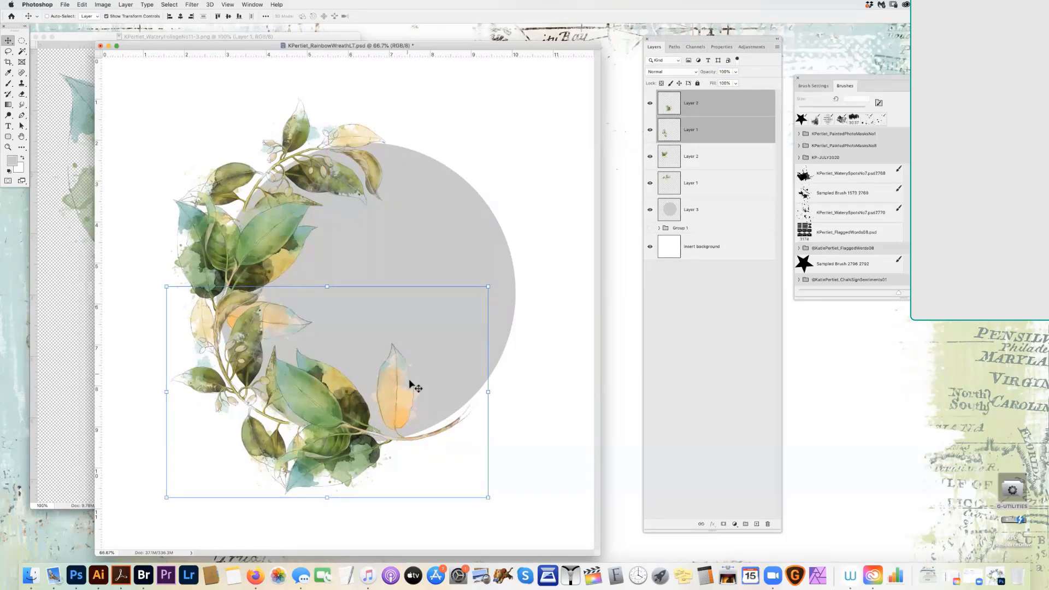
{"action": "left_click_drag", "start_coordinate": [428, 346], "coordinate": [309, 206]}
{"action": "key", "text": "ctrl+t"}
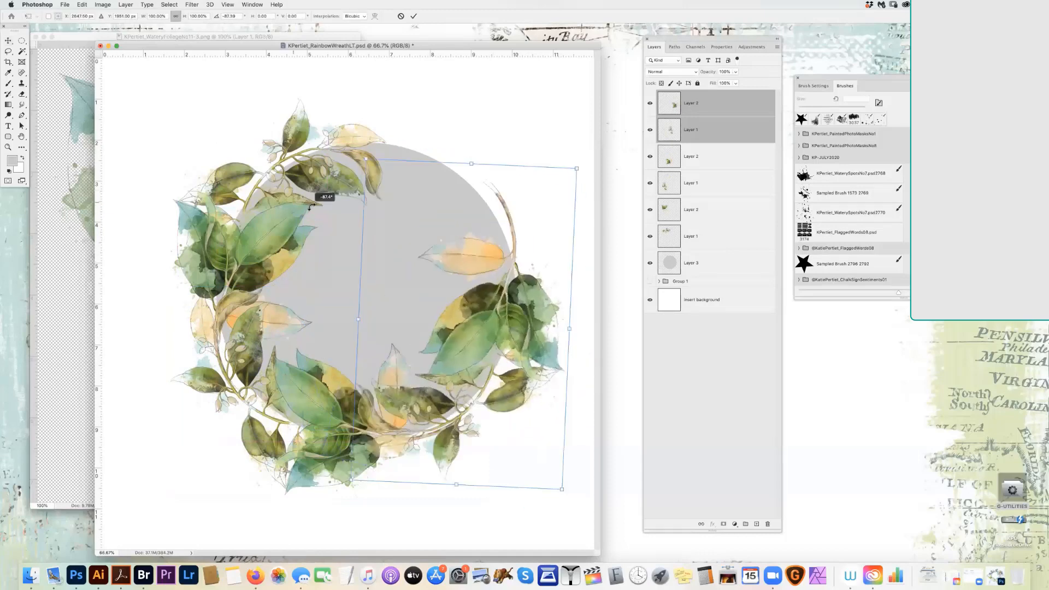
{"action": "left_click_drag", "start_coordinate": [508, 347], "coordinate": [509, 350]}
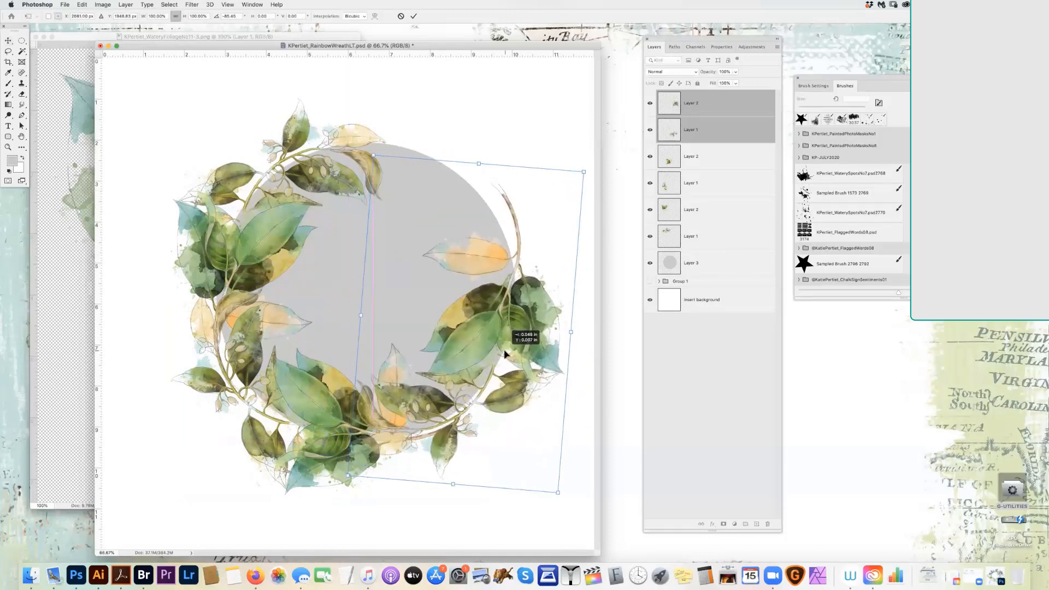
{"action": "left_click_drag", "start_coordinate": [531, 156], "coordinate": [511, 156]}
{"action": "key", "text": "Return"}
{"action": "left_click_drag", "start_coordinate": [490, 332], "coordinate": [493, 334]}
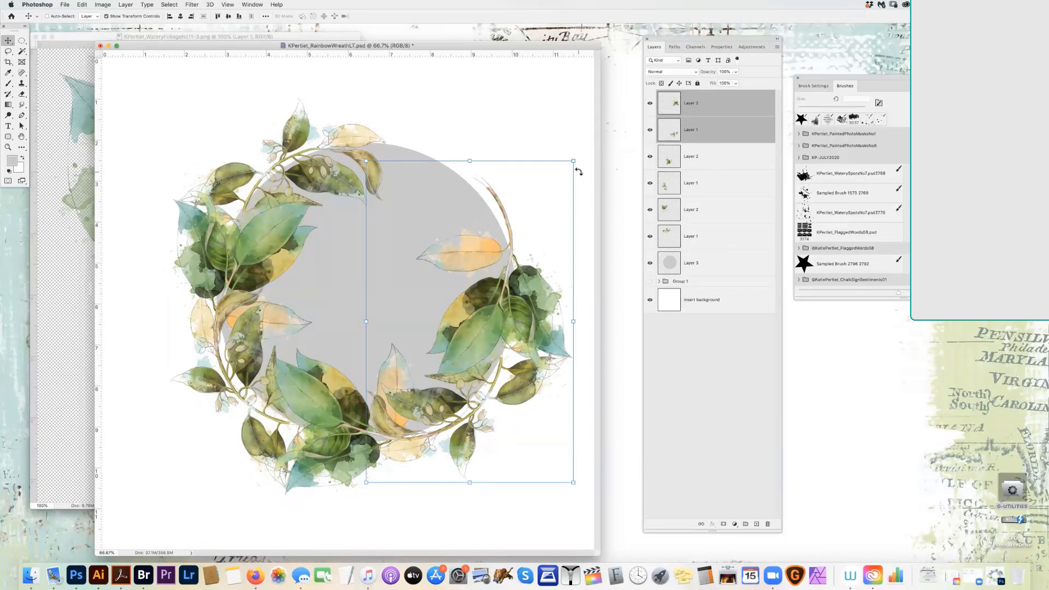
- Duplicate the lower right branch pair and rotate the copy about 85° counterclockwise into the open upper right of the circle
{"action": "key", "text": "super+j"}
{"action": "left_click_drag", "start_coordinate": [519, 340], "coordinate": [462, 227]}
{"action": "left_click_drag", "start_coordinate": [525, 194], "coordinate": [412, 103]}
{"action": "left_click_drag", "start_coordinate": [449, 217], "coordinate": [434, 192]}
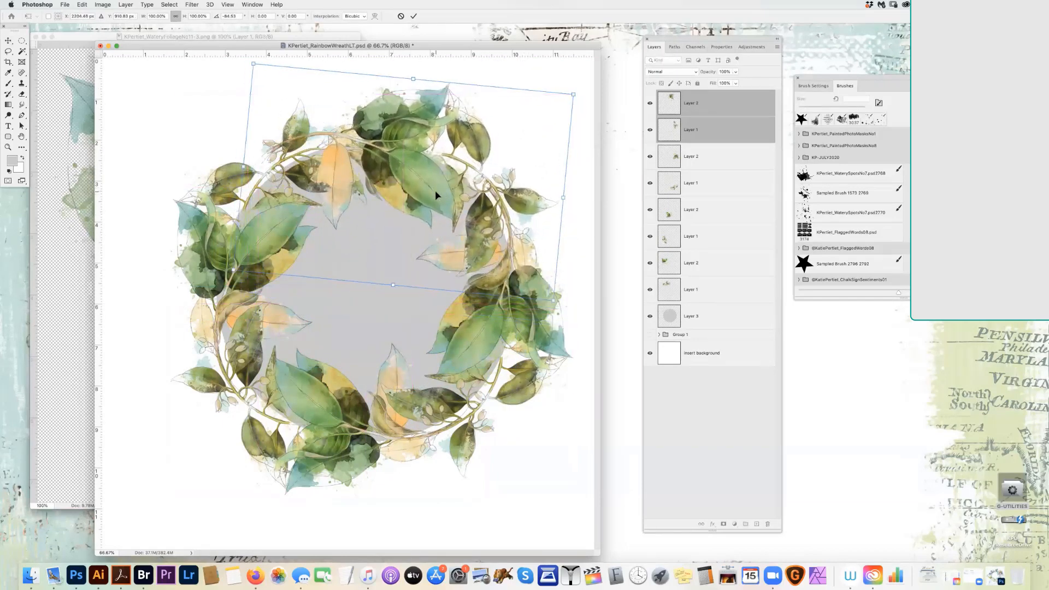
{"action": "key", "text": "Return"}
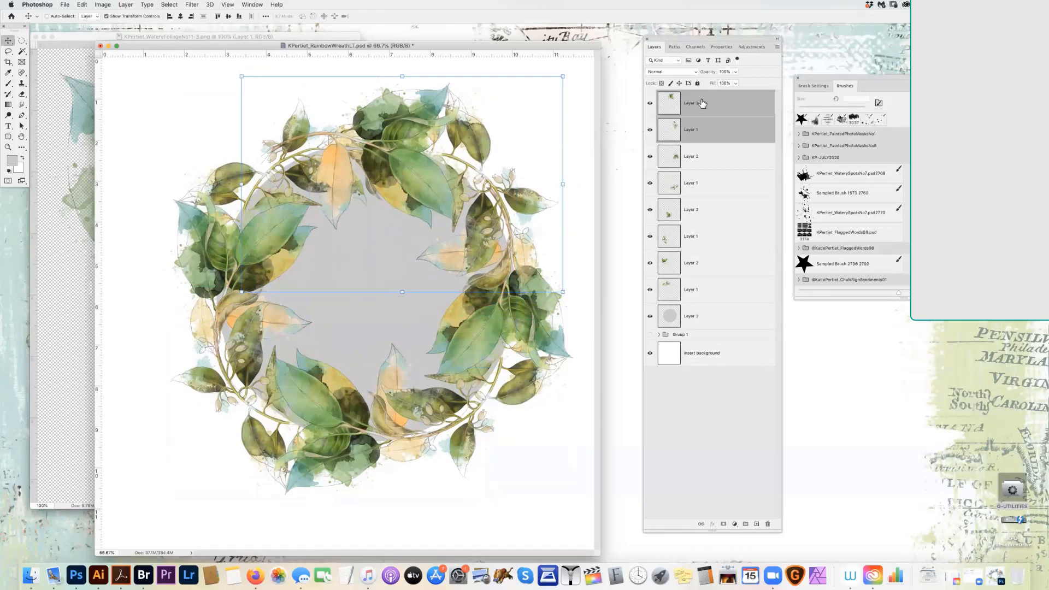
- Delete the newest berry branch layer from the upper right of the wreath, keeping its broad-leaf partner
{"action": "left_click", "coordinate": [698, 128], "text": "super"}
{"action": "left_click", "coordinate": [726, 126]}
{"action": "key", "text": "Delete"}
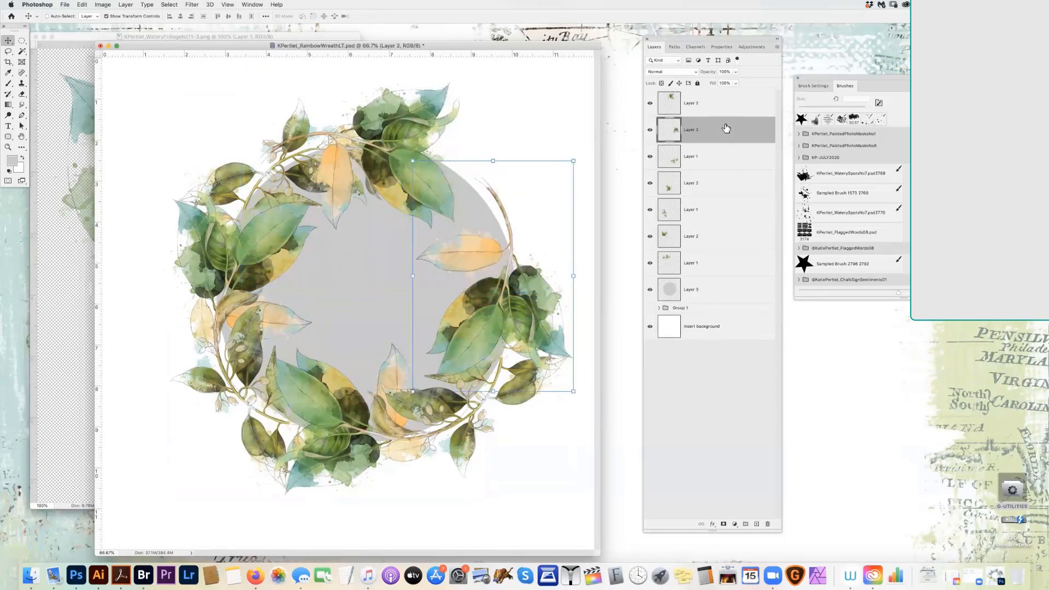
- Rotate the topmost broad-leaf branch clockwise and move it along the circle to close the gap at the upper right
{"action": "left_click", "coordinate": [711, 109]}
{"action": "left_click_drag", "start_coordinate": [432, 169], "coordinate": [520, 202]}
{"action": "left_click_drag", "start_coordinate": [561, 95], "coordinate": [578, 156]}
{"action": "left_click_drag", "start_coordinate": [511, 189], "coordinate": [487, 187]}
{"action": "left_click_drag", "start_coordinate": [510, 112], "coordinate": [501, 128]}
{"action": "key", "text": "Return"}
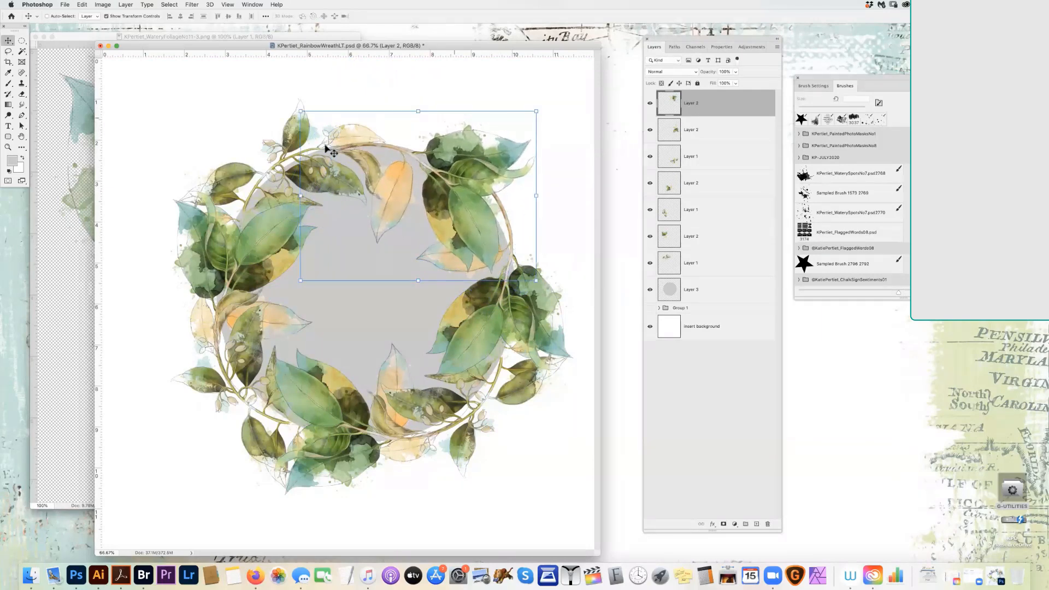
- Move the two right-hand broad-leaf layers beneath the other foliage, directly above the grey circle layer
{"action": "left_click_drag", "start_coordinate": [714, 105], "coordinate": [704, 273]}
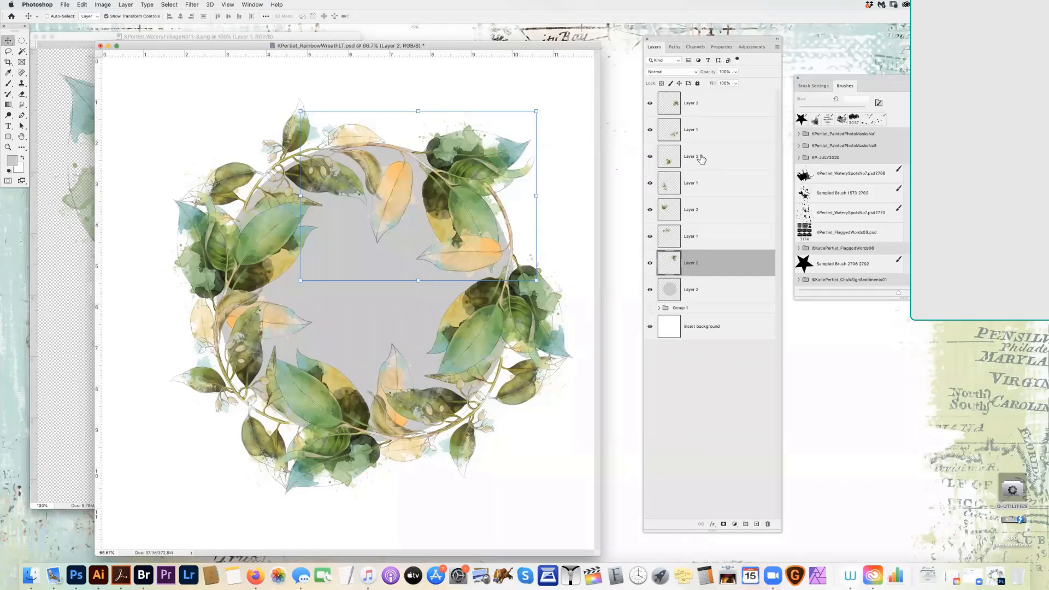
{"action": "left_click_drag", "start_coordinate": [696, 107], "coordinate": [670, 271]}
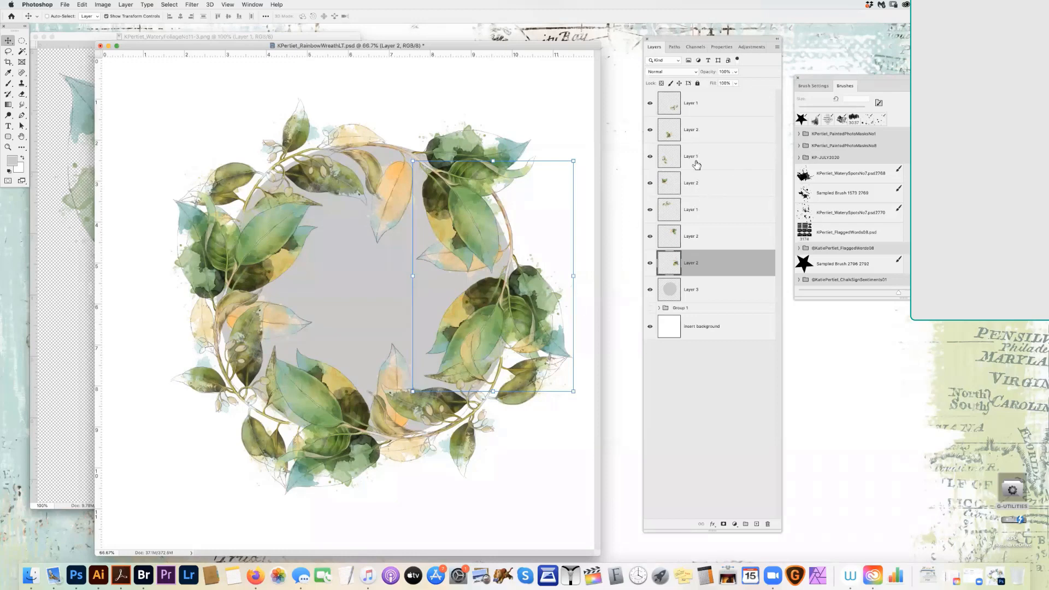
- Nudge the lower-left berry branch inward and fine-tune the positions of the two right-hand broad-leaf branches around the circle
{"action": "left_click", "coordinate": [697, 164]}
{"action": "left_click_drag", "start_coordinate": [398, 244], "coordinate": [404, 234]}
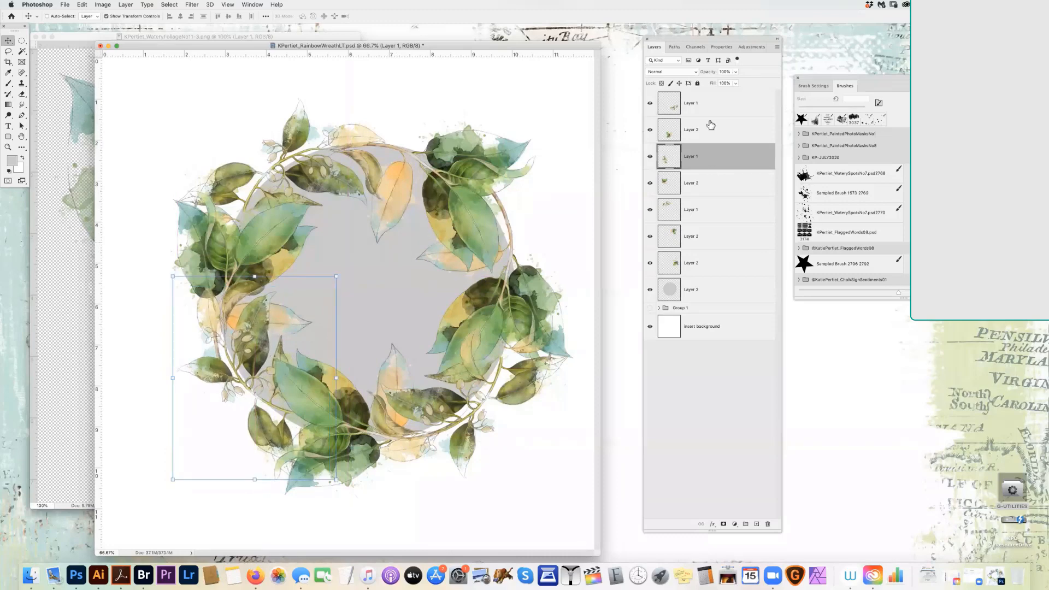
{"action": "left_click", "coordinate": [703, 236]}
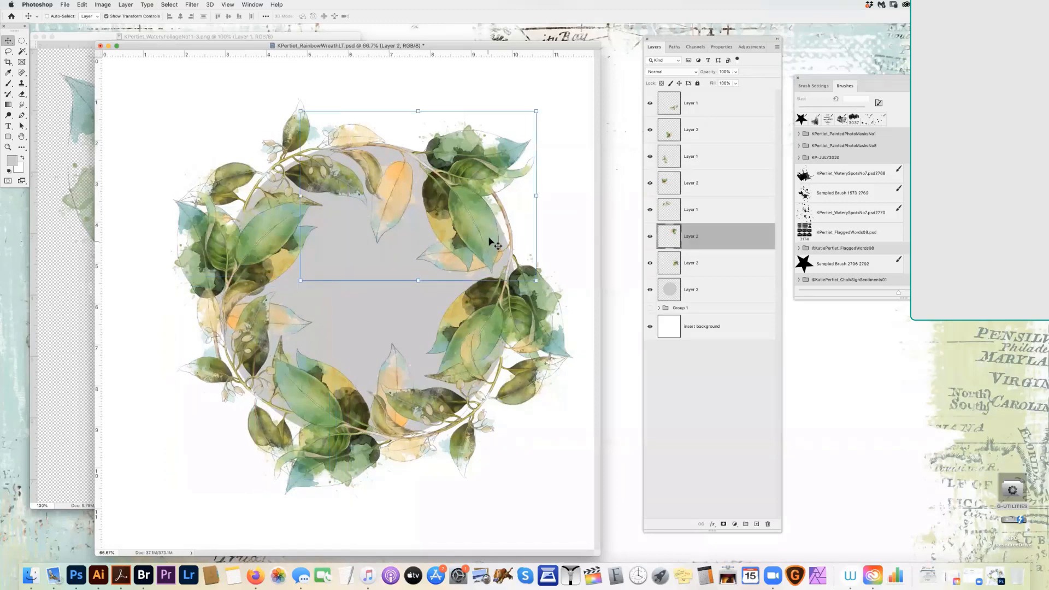
{"action": "left_click_drag", "start_coordinate": [488, 241], "coordinate": [495, 238]}
{"action": "left_click", "coordinate": [703, 268]}
{"action": "left_click_drag", "start_coordinate": [494, 297], "coordinate": [489, 303]}
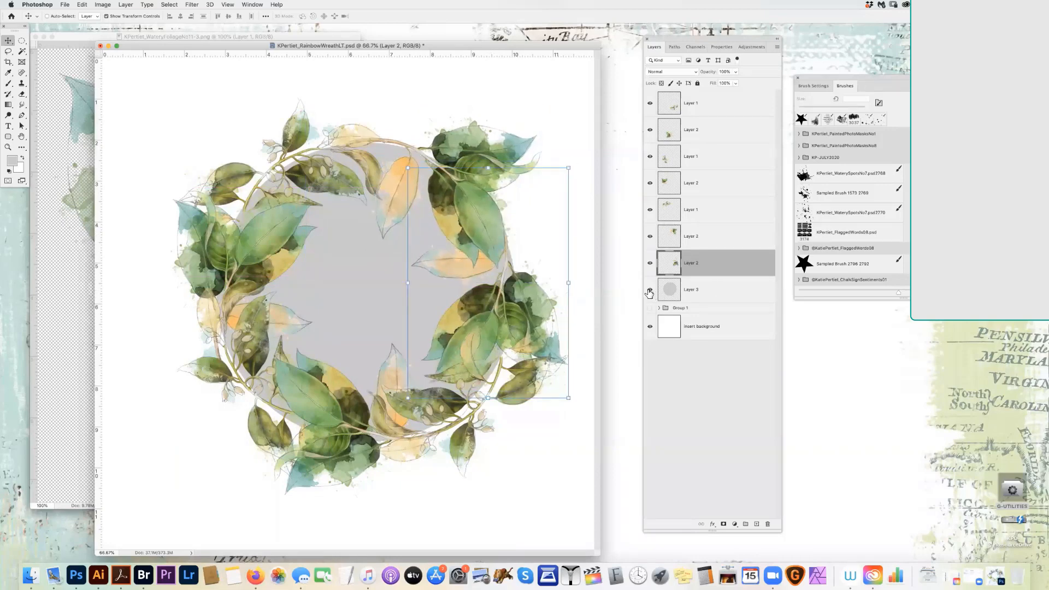
- Hide the grey guide circle, then rotate the upper right broad-leaf branch about 7.5° counterclockwise and shift it slightly left
{"action": "left_click", "coordinate": [649, 290]}
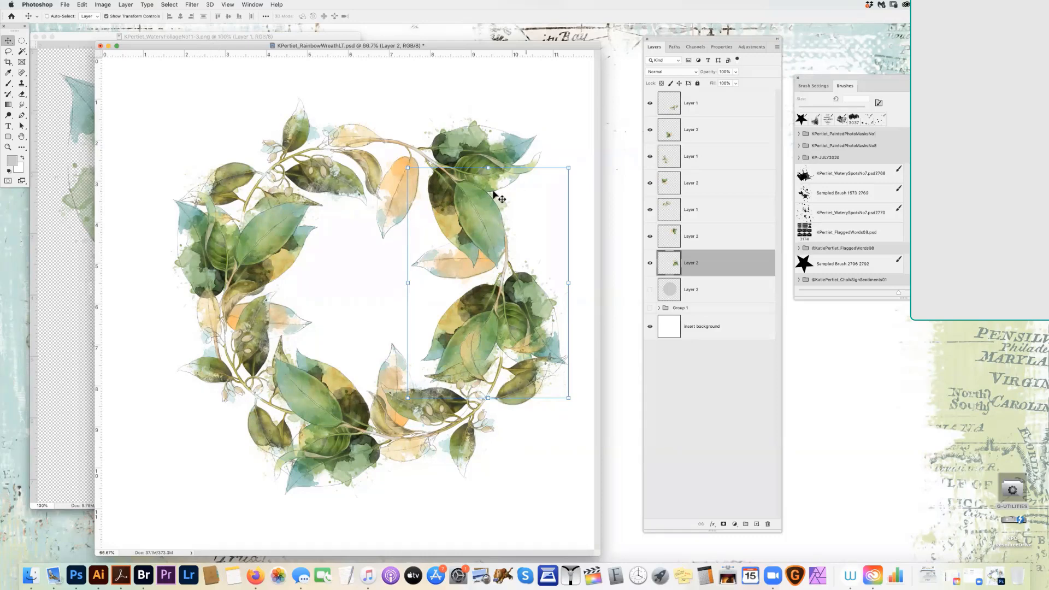
{"action": "right_click", "coordinate": [487, 151]}
{"action": "left_click", "coordinate": [503, 152]}
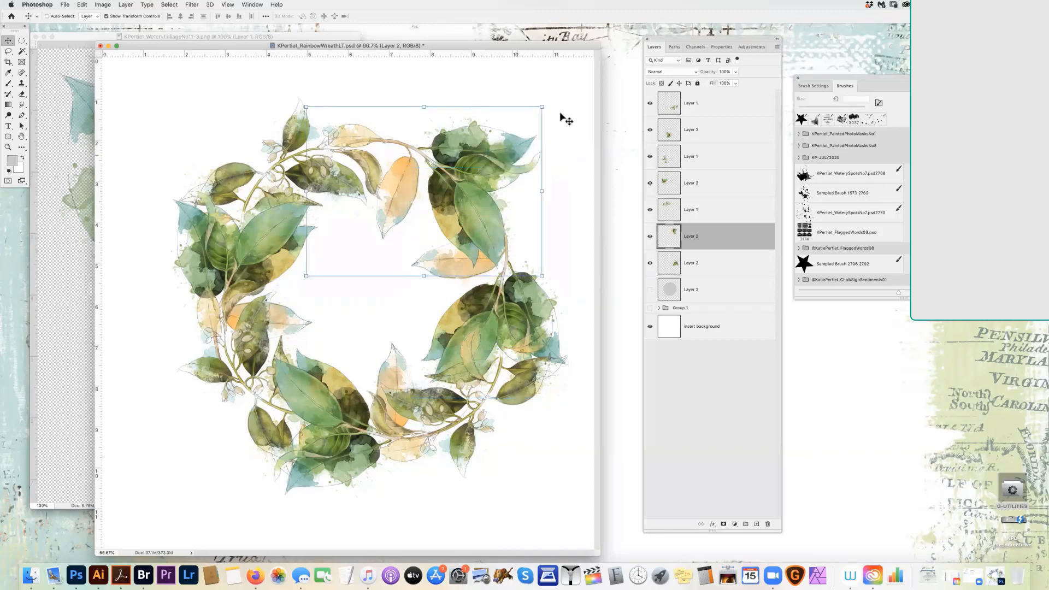
{"action": "left_click_drag", "start_coordinate": [530, 91], "coordinate": [541, 82]}
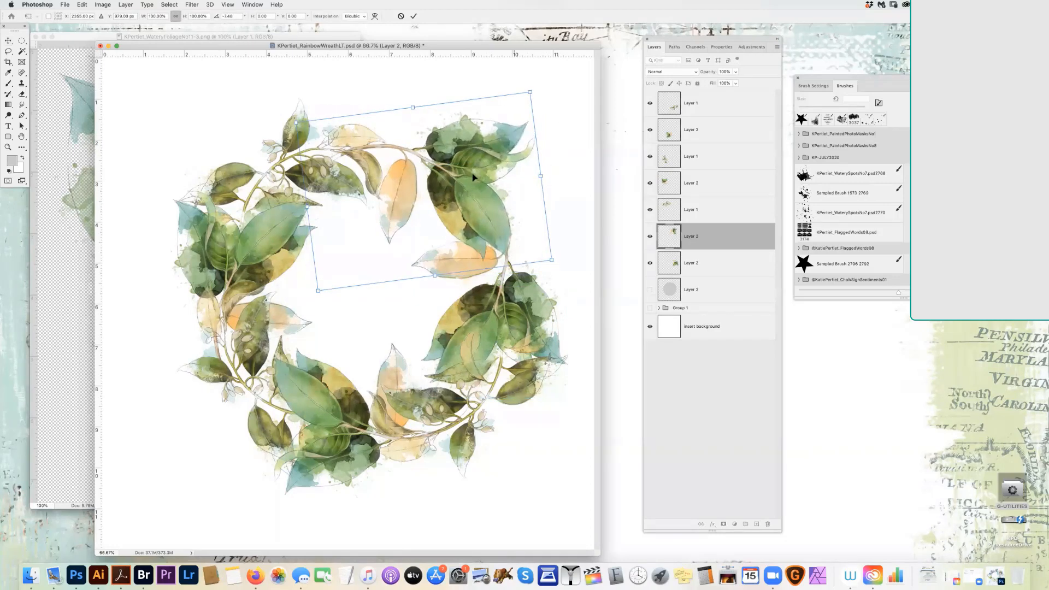
{"action": "mouse_move", "coordinate": [481, 178]}
{"action": "left_mouse_down"}
{"action": "mouse_move", "coordinate": [462, 171]}
{"action": "mouse_move", "coordinate": [471, 174]}
{"action": "left_mouse_up"}
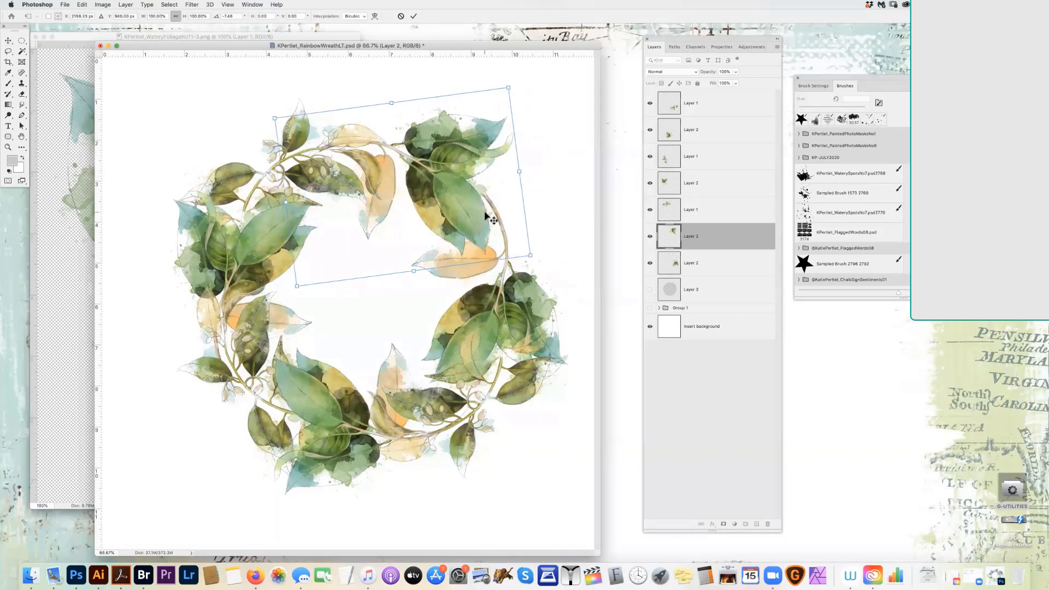
{"action": "key", "text": "Return"}
- Move the right-hand broad-leaf branch slightly upward and rotate it counterclockwise to follow the circle
{"action": "right_click", "coordinate": [507, 303]}
{"action": "left_click", "coordinate": [511, 308]}
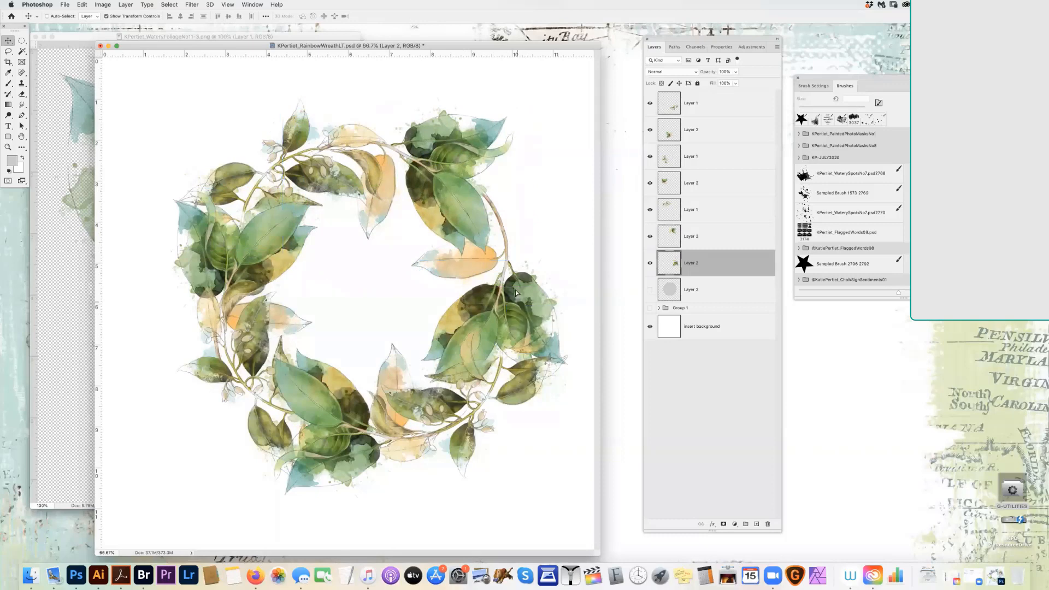
{"action": "left_click_drag", "start_coordinate": [515, 290], "coordinate": [519, 272]}
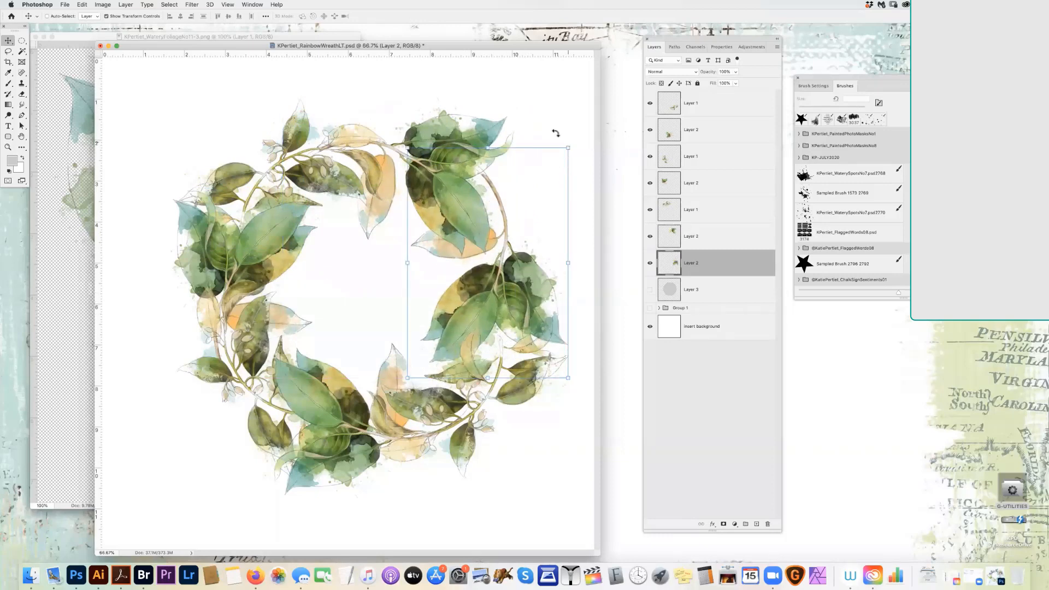
{"action": "left_click_drag", "start_coordinate": [555, 132], "coordinate": [547, 131]}
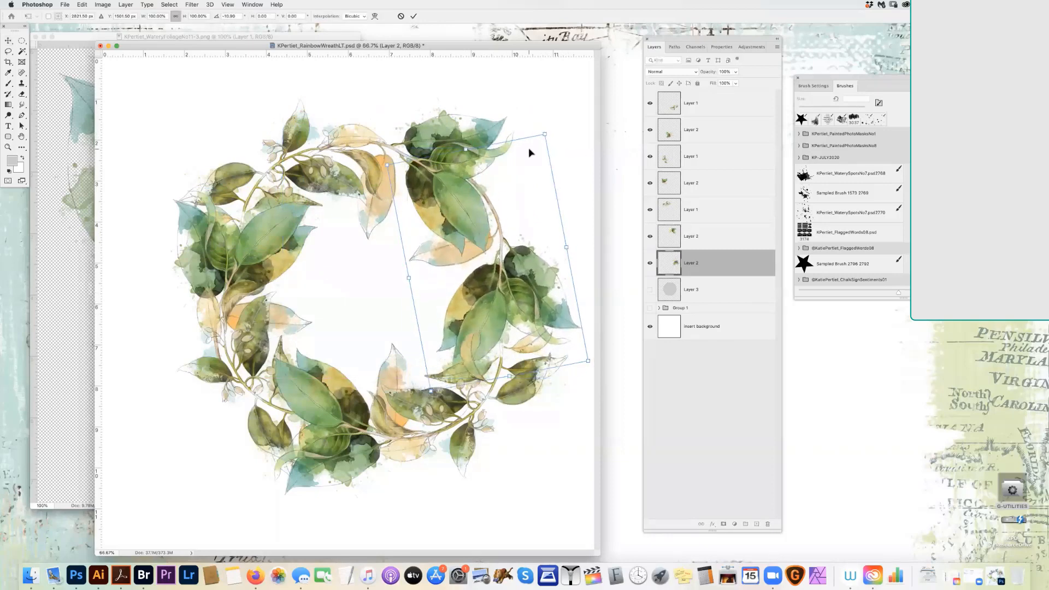
{"action": "key", "text": "Return"}
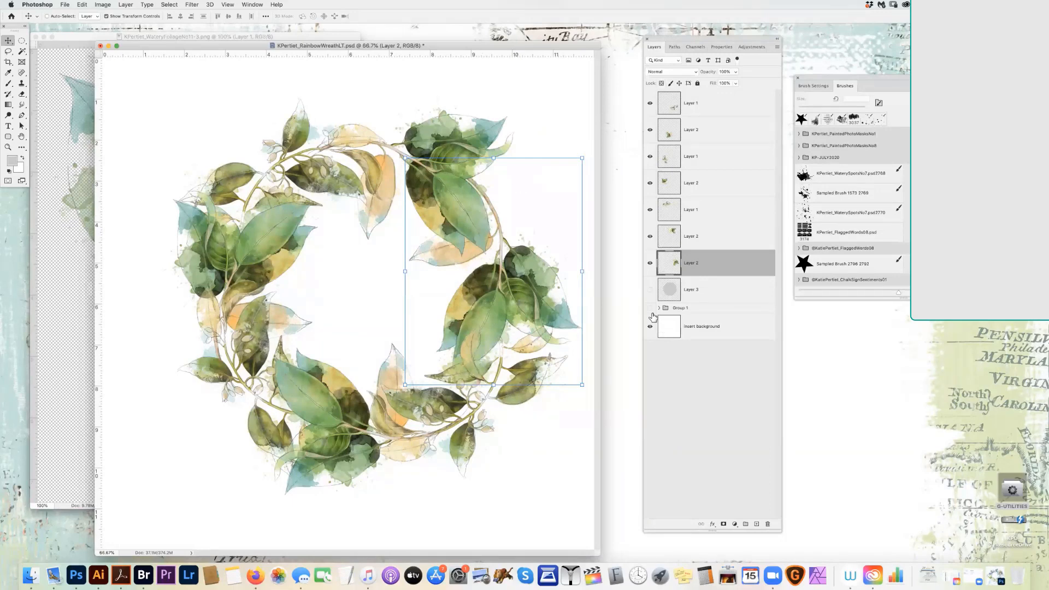
- Group all foliage layers together with the hidden grey circle layer
{"action": "left_click", "coordinate": [706, 293]}
{"action": "left_click", "coordinate": [707, 105], "text": "shift"}
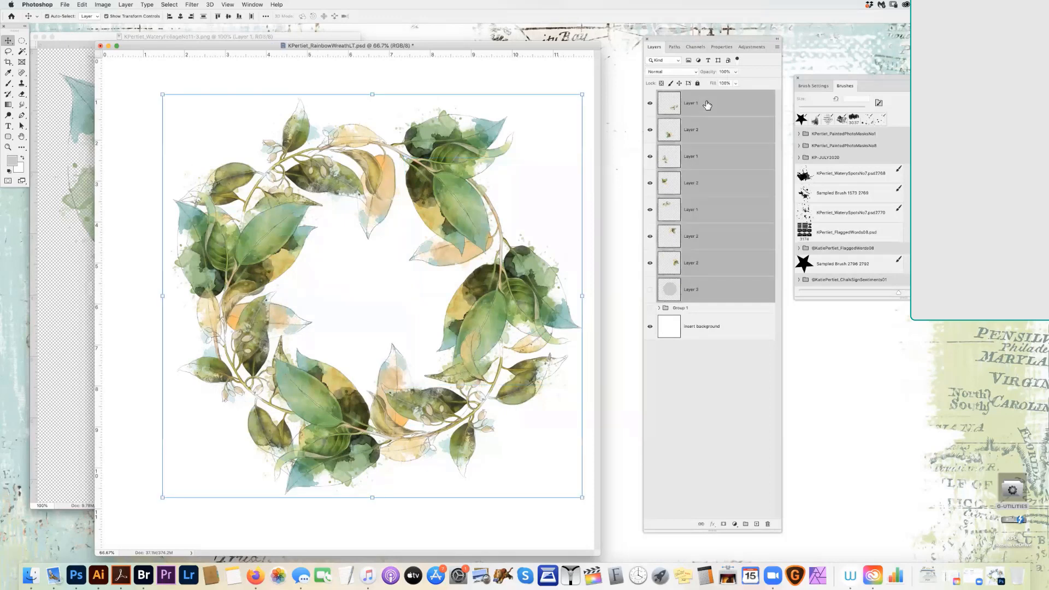
{"action": "key", "text": "super+g"}
- Compare the new wreath with the original template by showing each group alone, ending with only the new wreath shown
{"action": "left_click", "coordinate": [650, 95]}
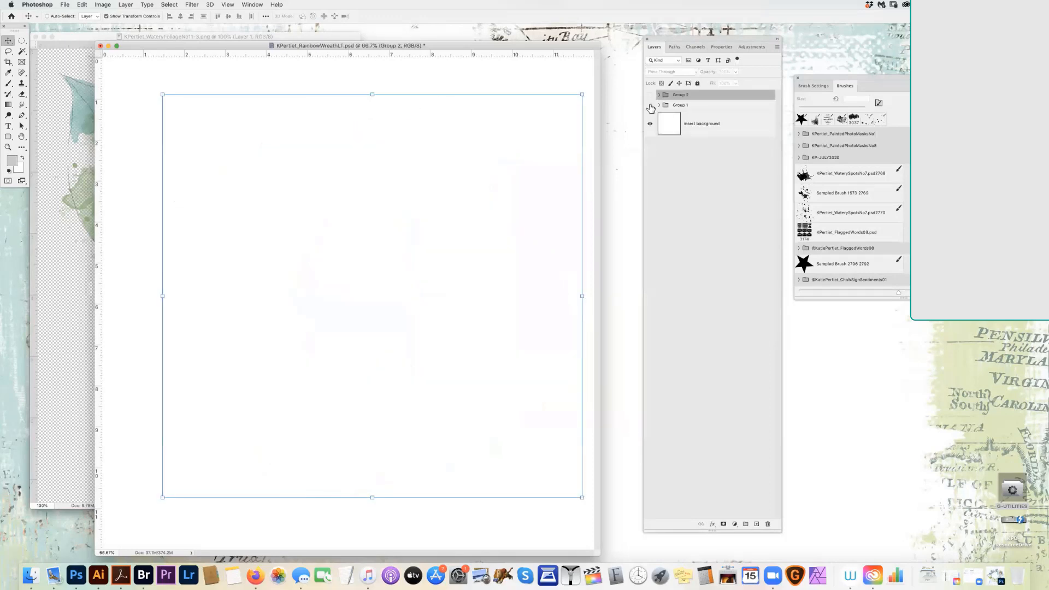
{"action": "left_click", "coordinate": [650, 106]}
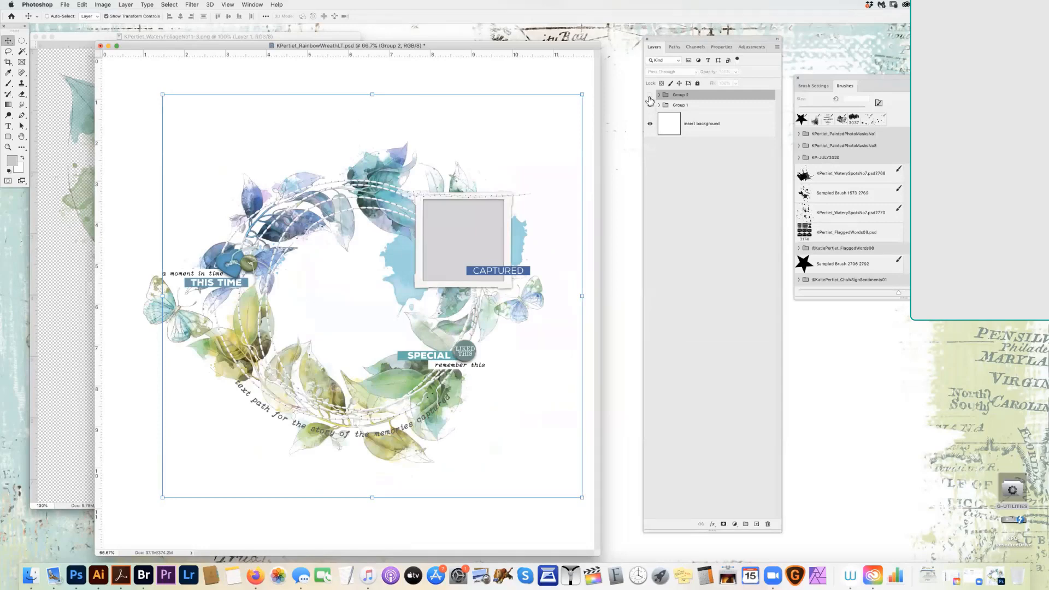
{"action": "left_click", "coordinate": [650, 105]}
{"action": "left_click", "coordinate": [650, 96]}
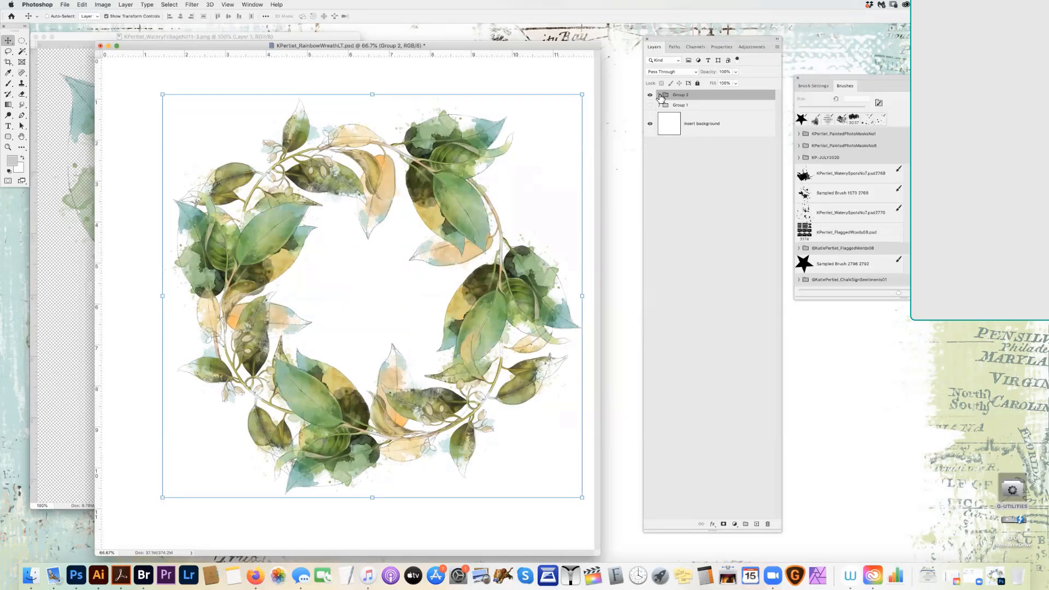
- Scale all foliage layers in the new group together to about 90.6% and recentre the wreath on the page
{"action": "left_click", "coordinate": [661, 97]}
{"action": "left_click", "coordinate": [730, 121]}
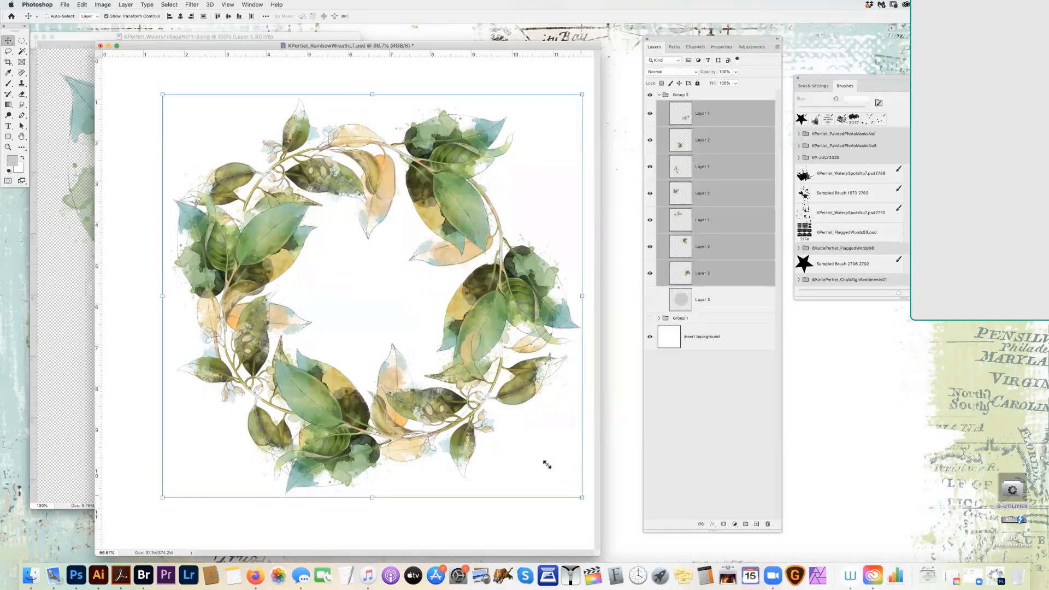
{"action": "left_click_drag", "start_coordinate": [547, 465], "coordinate": [542, 459]}
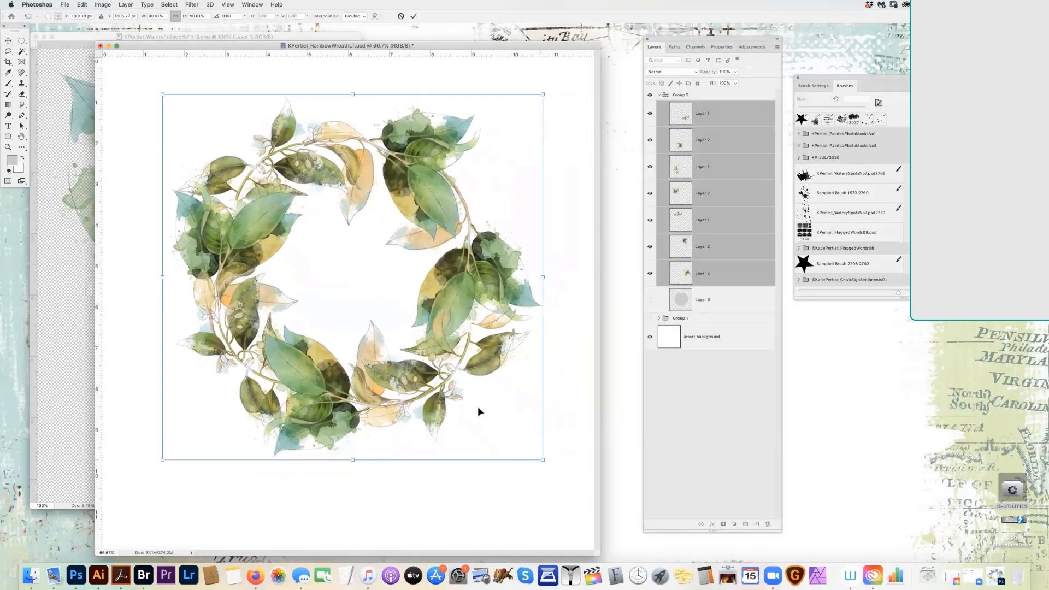
{"action": "left_click_drag", "start_coordinate": [482, 415], "coordinate": [488, 428]}
{"action": "key", "text": "Return"}
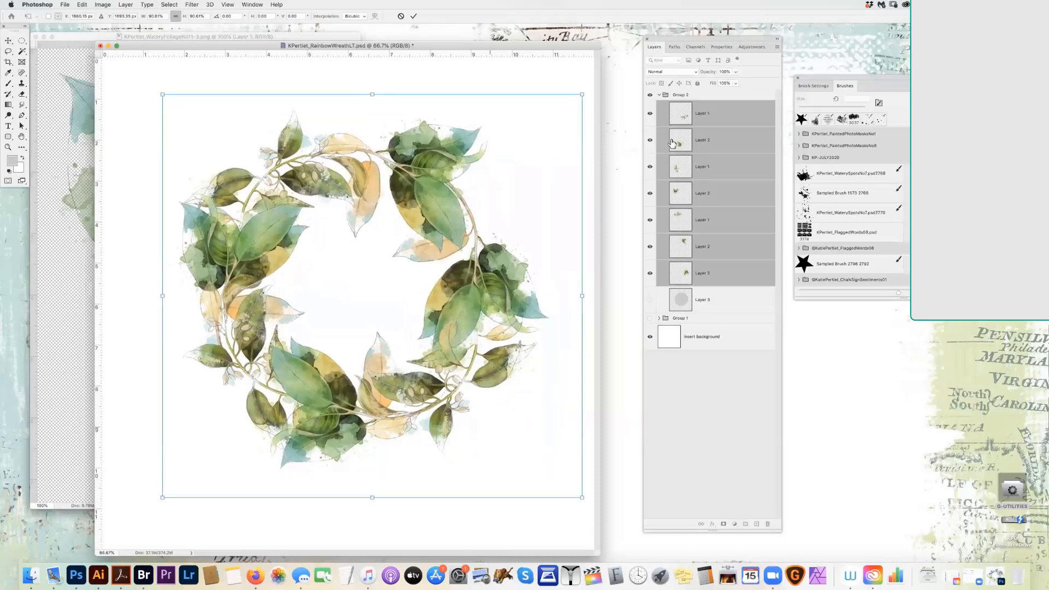
- Check the scaled wreath against the original template alone and overlaid, then leave only the new wreath shown
{"action": "left_click", "coordinate": [650, 95]}
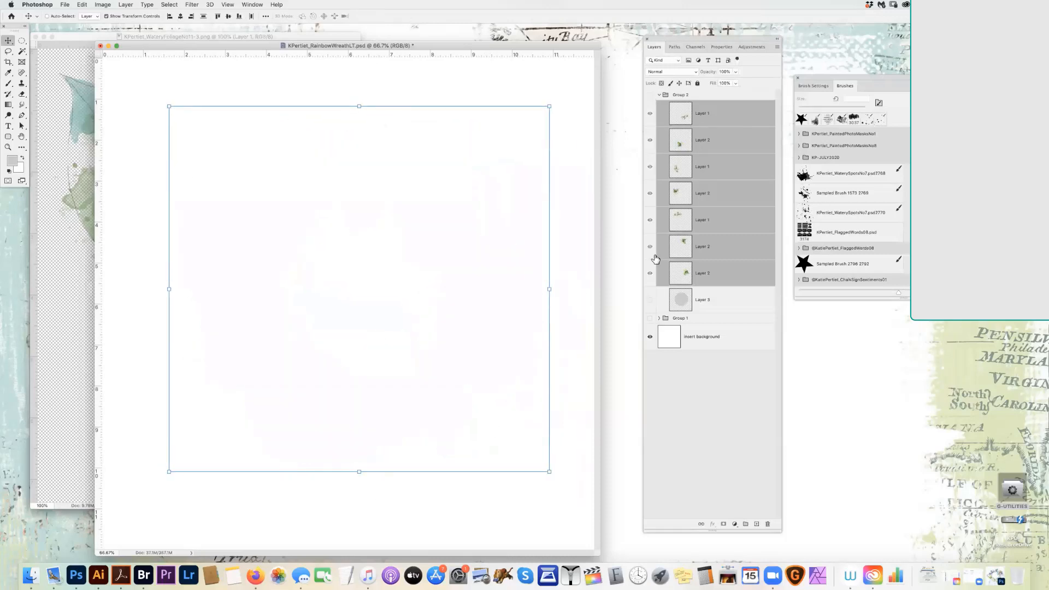
{"action": "left_click", "coordinate": [650, 319]}
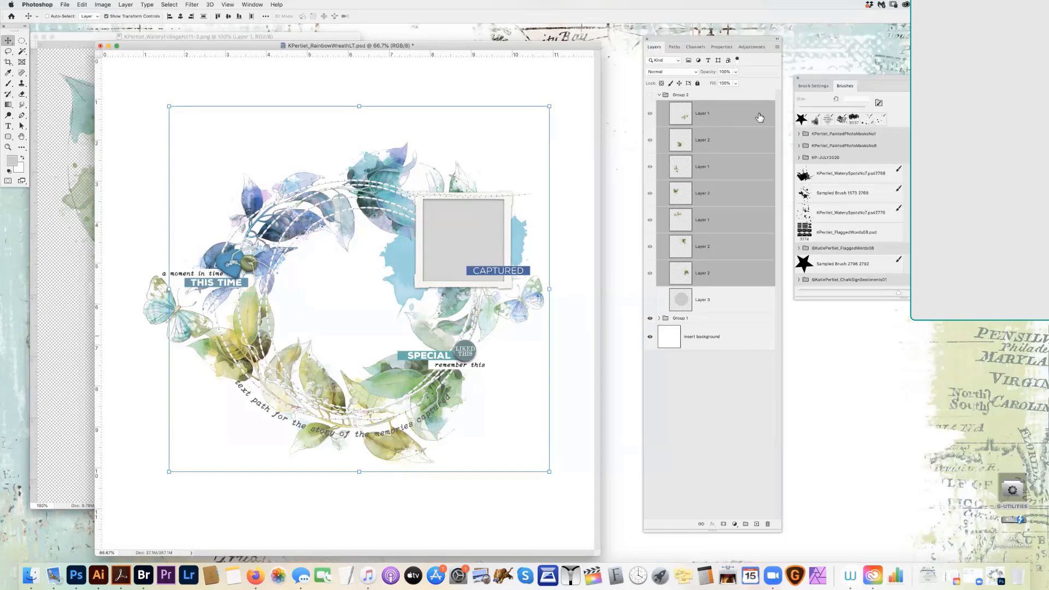
{"action": "left_click", "coordinate": [650, 95]}
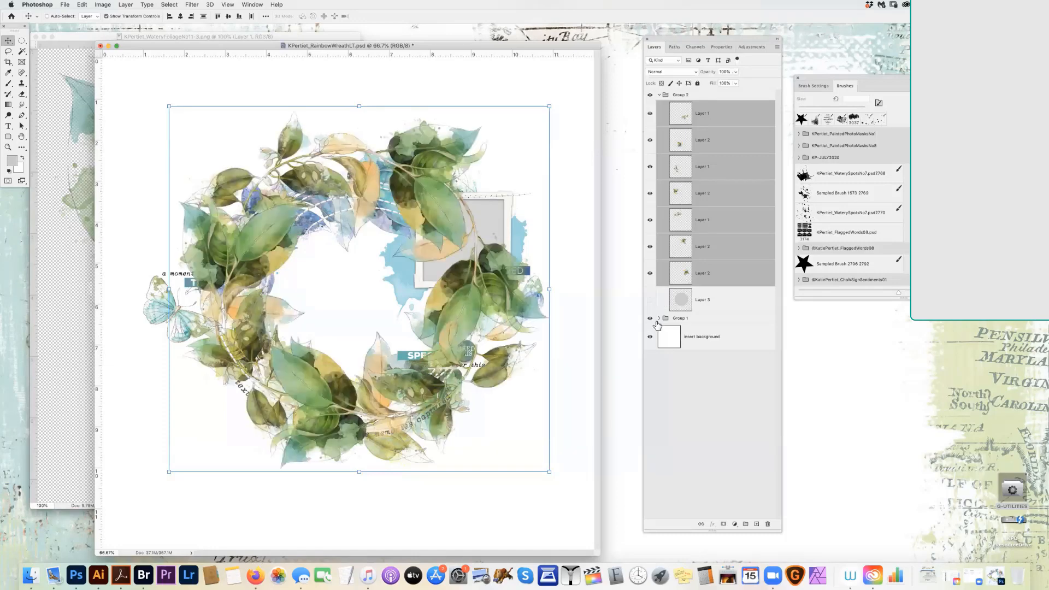
{"action": "left_click", "coordinate": [650, 319]}
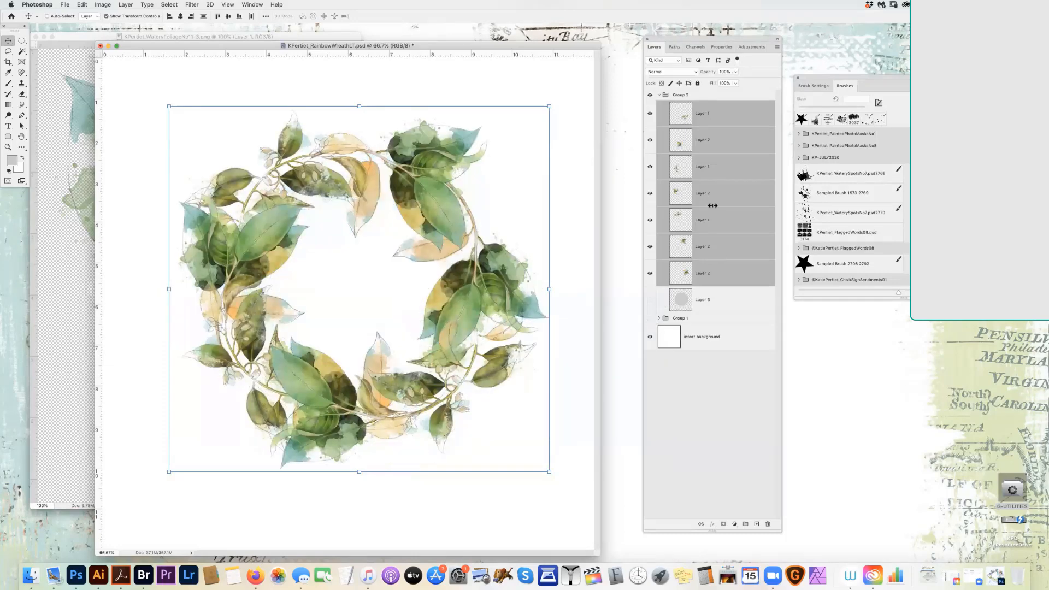
- Recolour the upper-left berry branch blue with Hue/Saturation, shifting the hue to about +128
{"action": "right_click", "coordinate": [234, 183]}
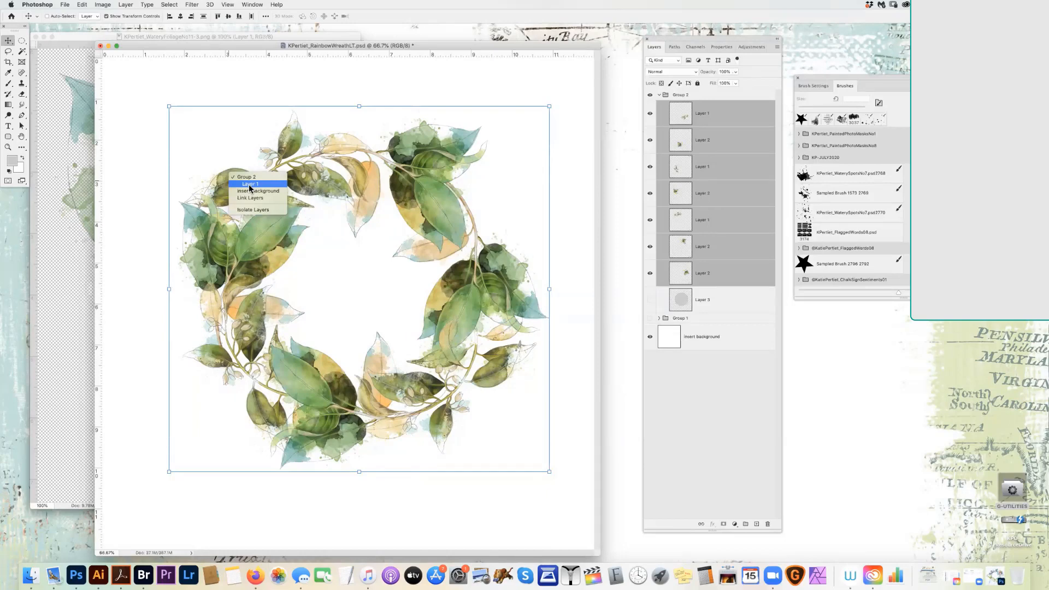
{"action": "left_click", "coordinate": [250, 185]}
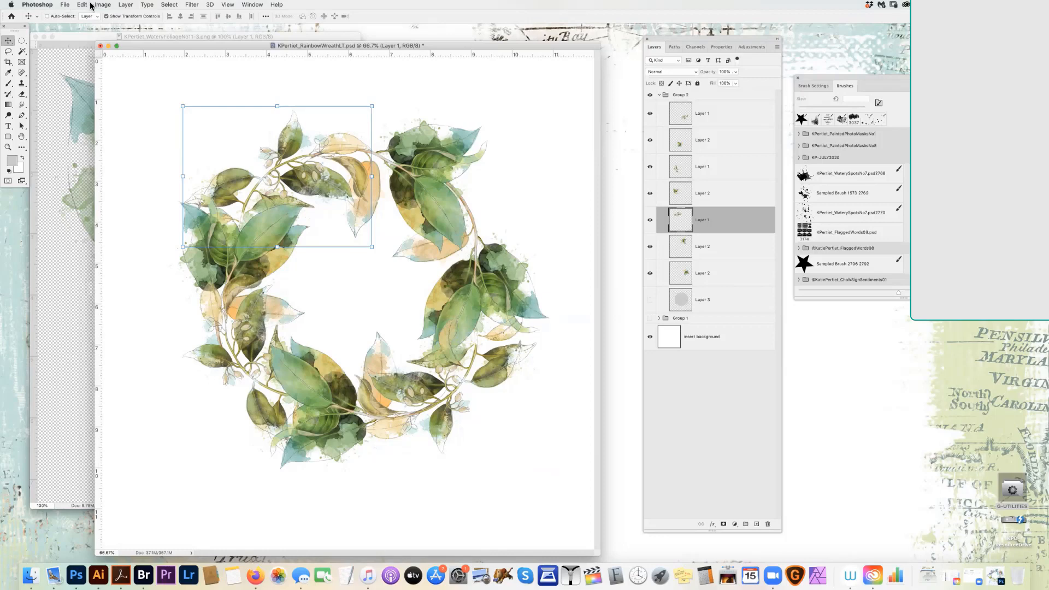
{"action": "key", "text": "super+u"}
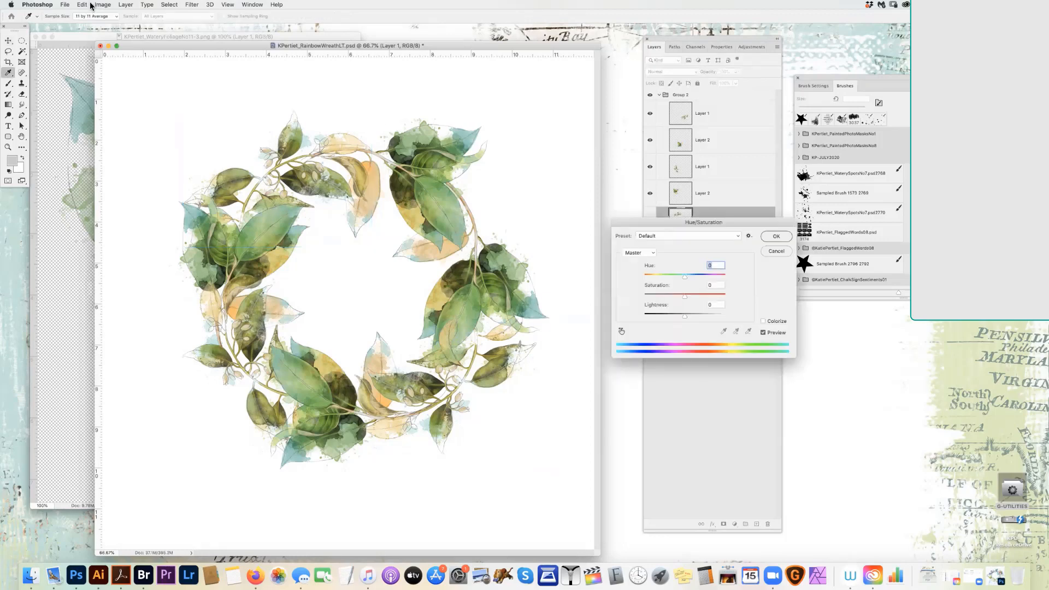
{"action": "left_click_drag", "start_coordinate": [732, 221], "coordinate": [672, 170]}
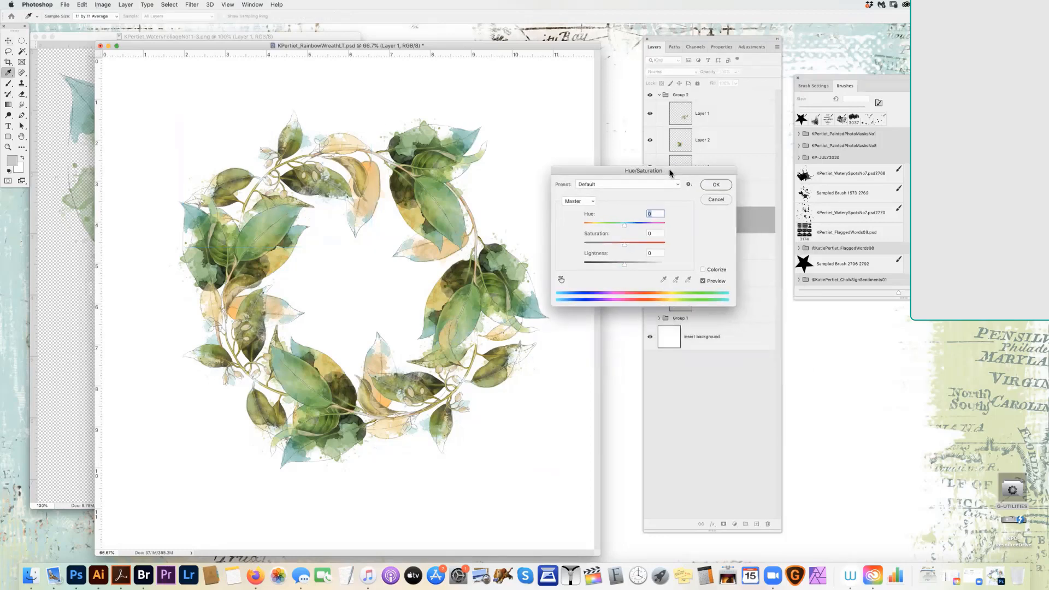
{"action": "left_click_drag", "start_coordinate": [624, 223], "coordinate": [657, 230]}
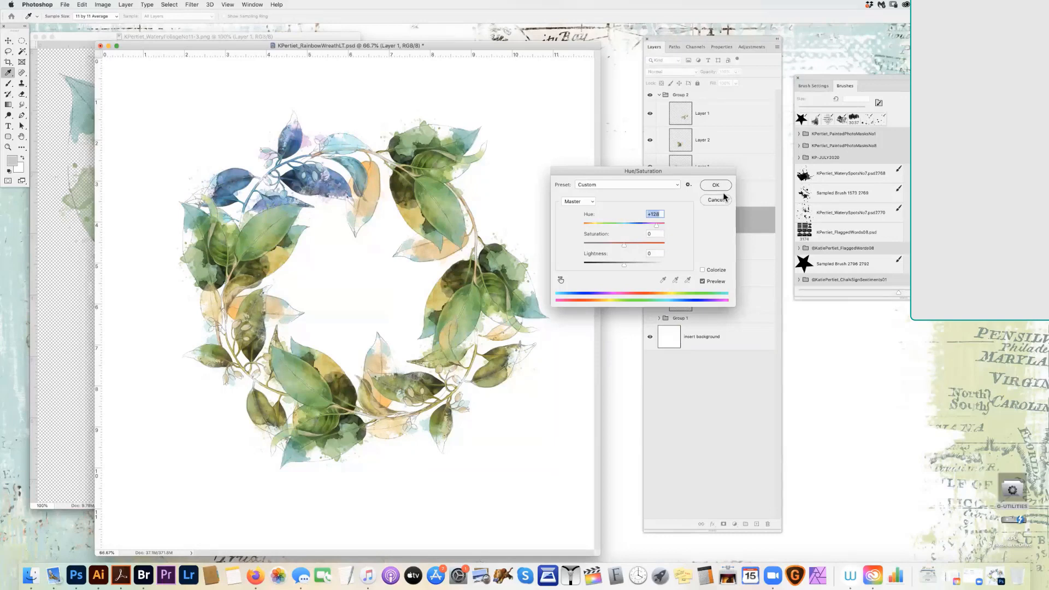
{"action": "key", "text": "Return"}
{"action": "key", "text": "v"}
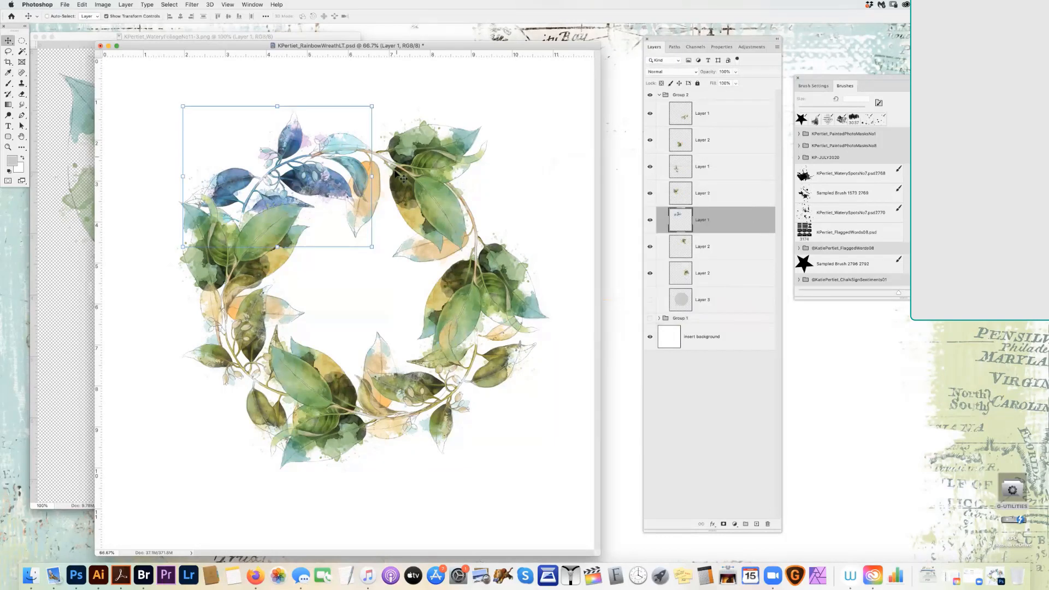
- Recolour the upper-right broad-leaf branch toward teal and blue with Hue/Saturation, shifting the hue to about +74
{"action": "right_click", "coordinate": [398, 179]}
{"action": "left_click", "coordinate": [461, 191]}
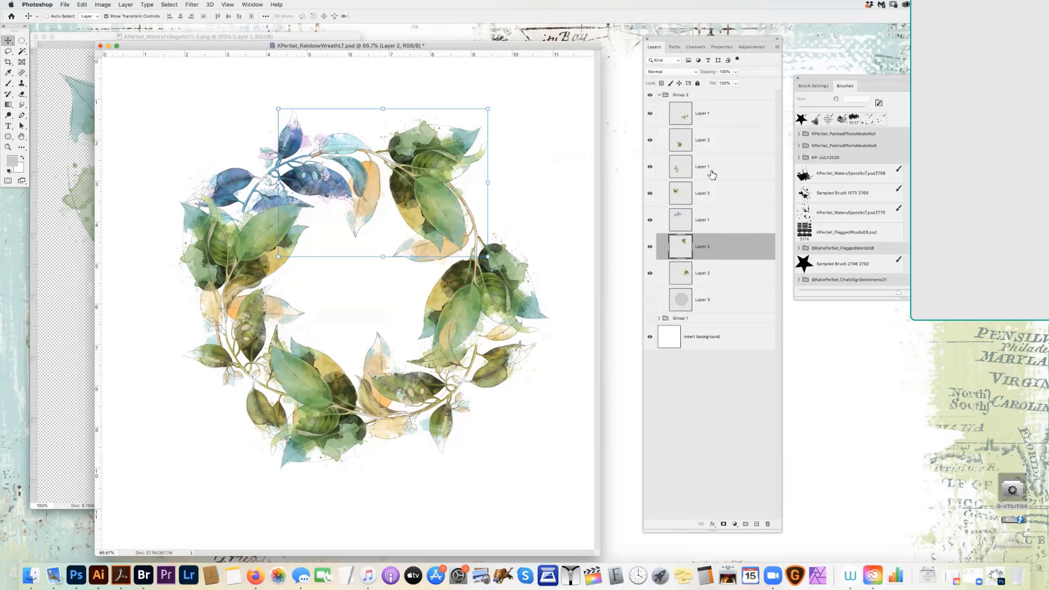
{"action": "right_click", "coordinate": [423, 177]}
{"action": "left_click", "coordinate": [438, 178]}
{"action": "key", "text": "ctrl+u"}
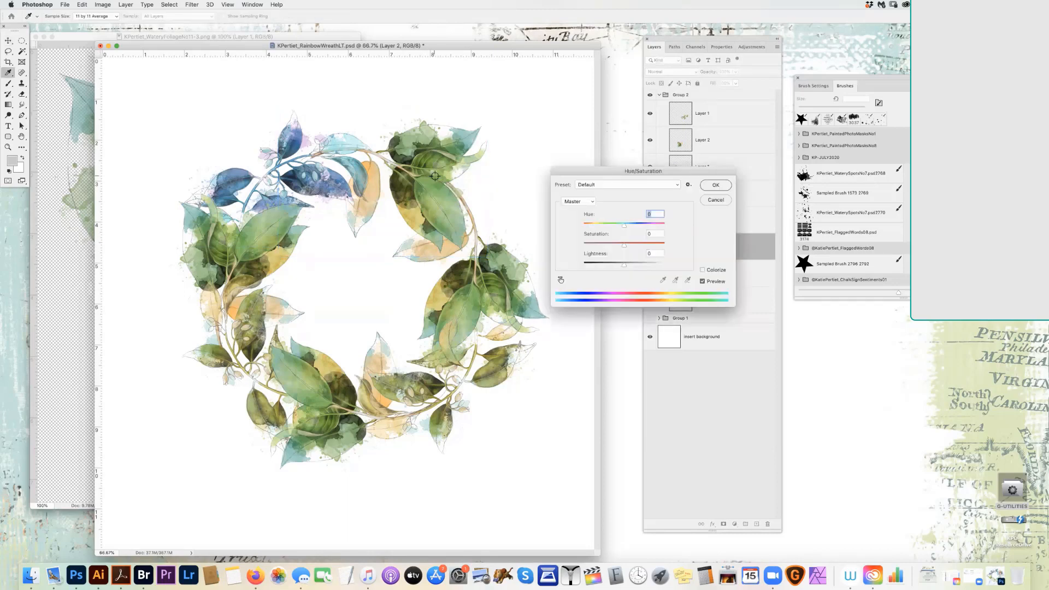
{"action": "left_click_drag", "start_coordinate": [624, 224], "coordinate": [646, 228]}
{"action": "left_click_drag", "start_coordinate": [646, 228], "coordinate": [648, 228]}
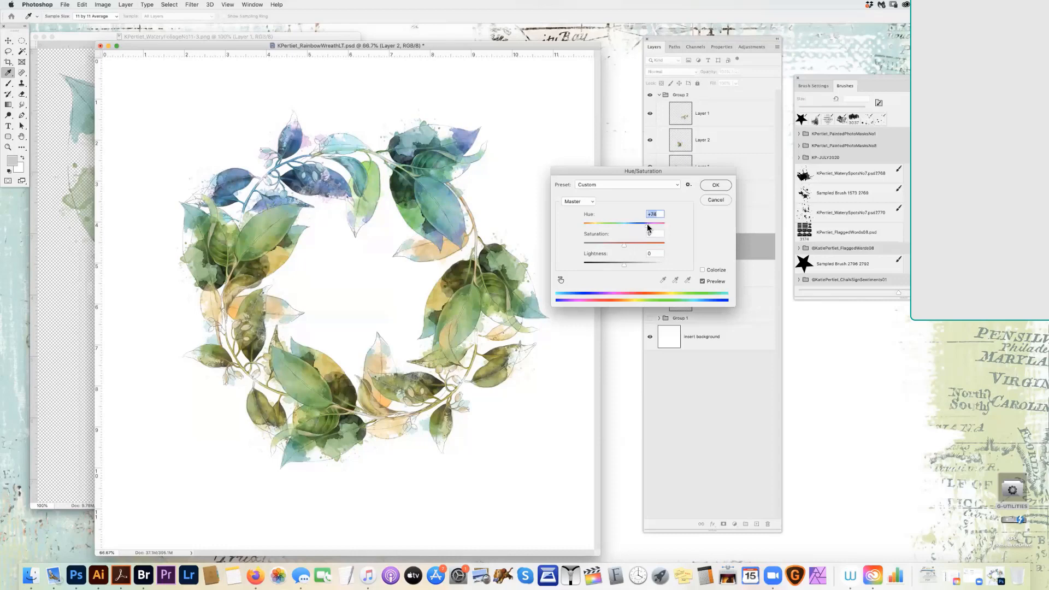
{"action": "left_click", "coordinate": [710, 185]}
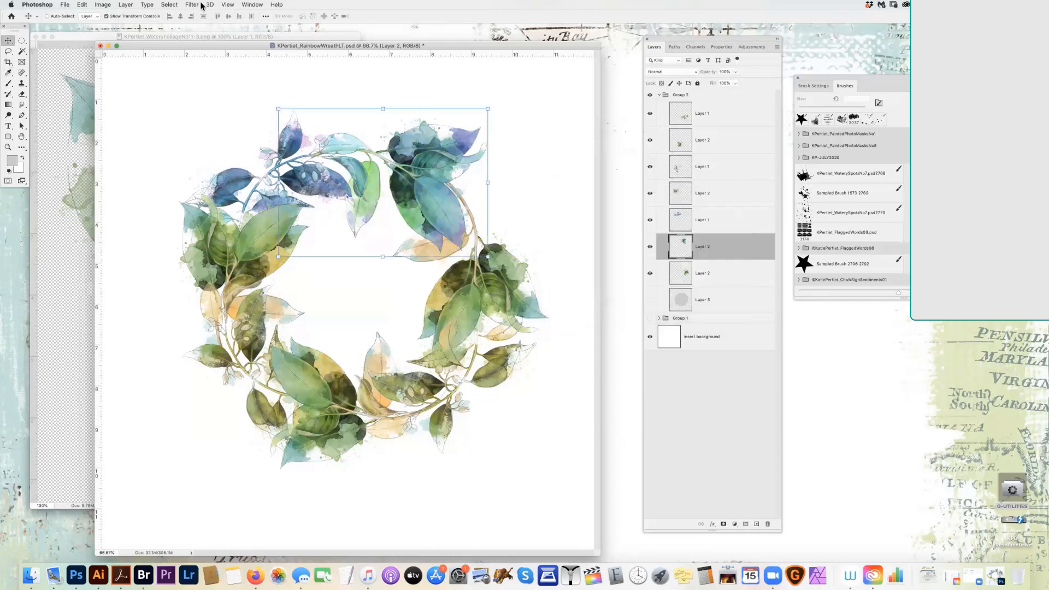
- Start Replace Color on the upper-right branch, sampling the bright green and adding the lighter green leaf to the selection
{"action": "left_click", "coordinate": [126, 4]}
{"action": "mouse_move", "coordinate": [105, 5]}
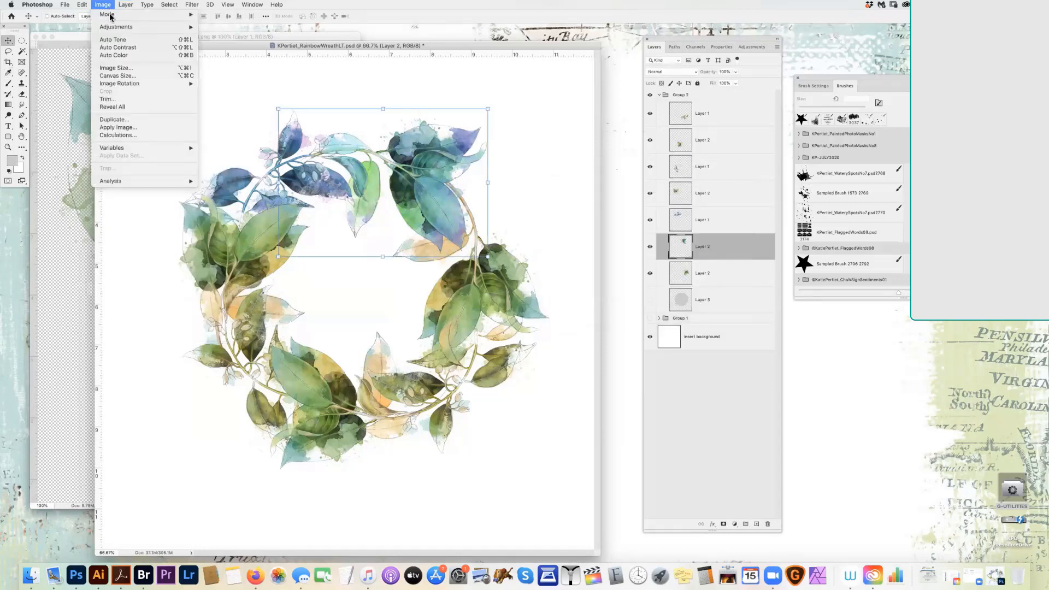
{"action": "mouse_move", "coordinate": [147, 27]}
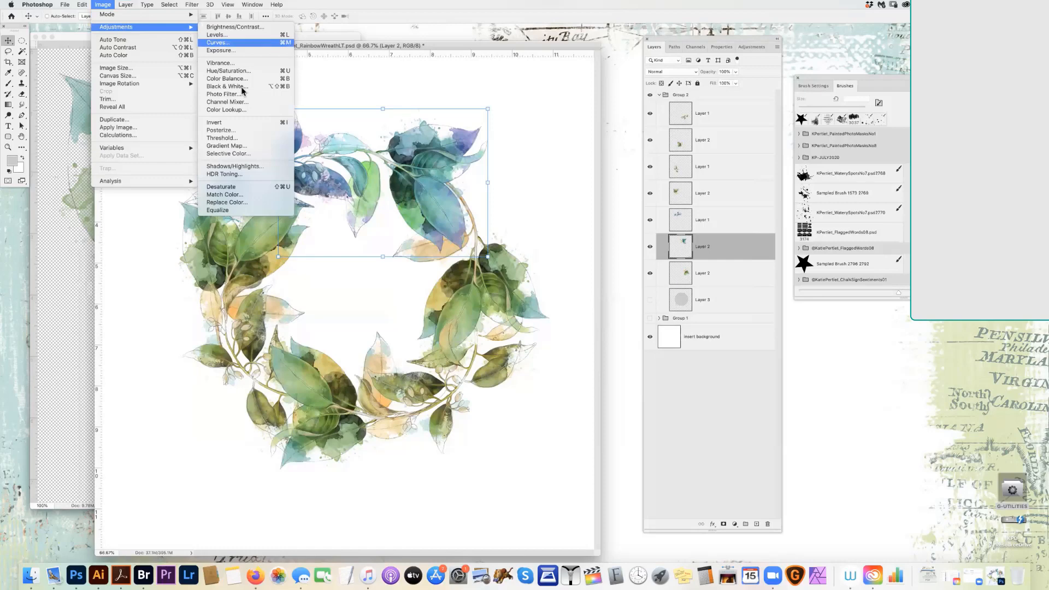
{"action": "left_click", "coordinate": [256, 203]}
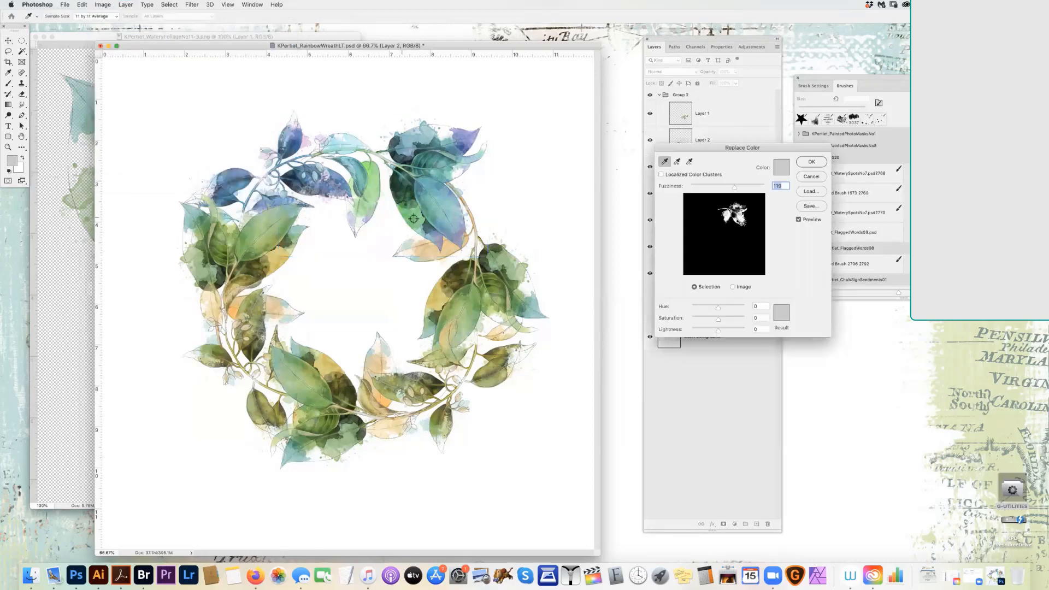
{"action": "left_click", "coordinate": [412, 217]}
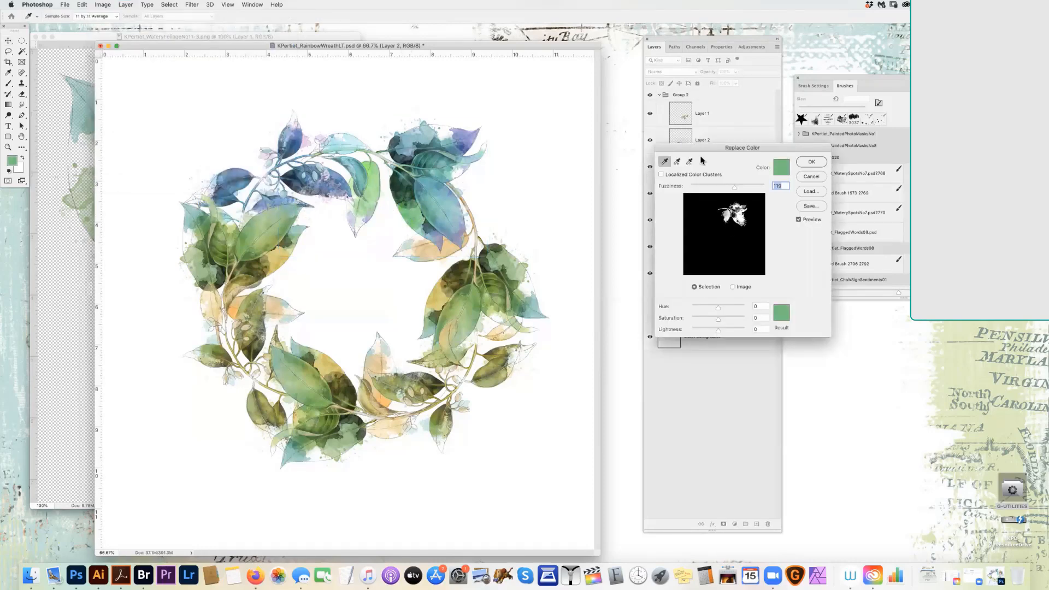
{"action": "left_click", "coordinate": [676, 162]}
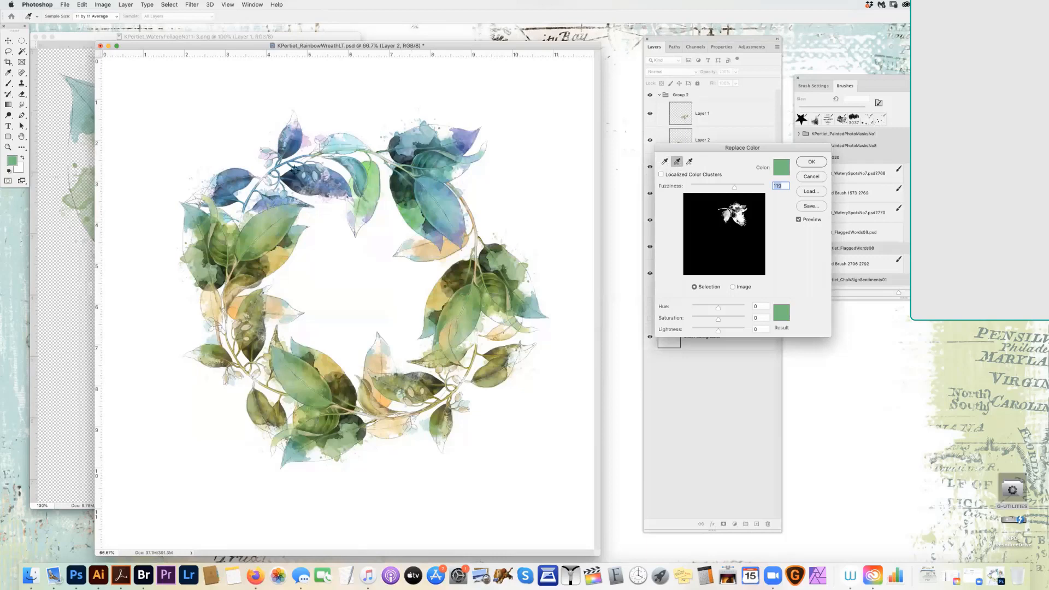
{"action": "left_click", "coordinate": [379, 171]}
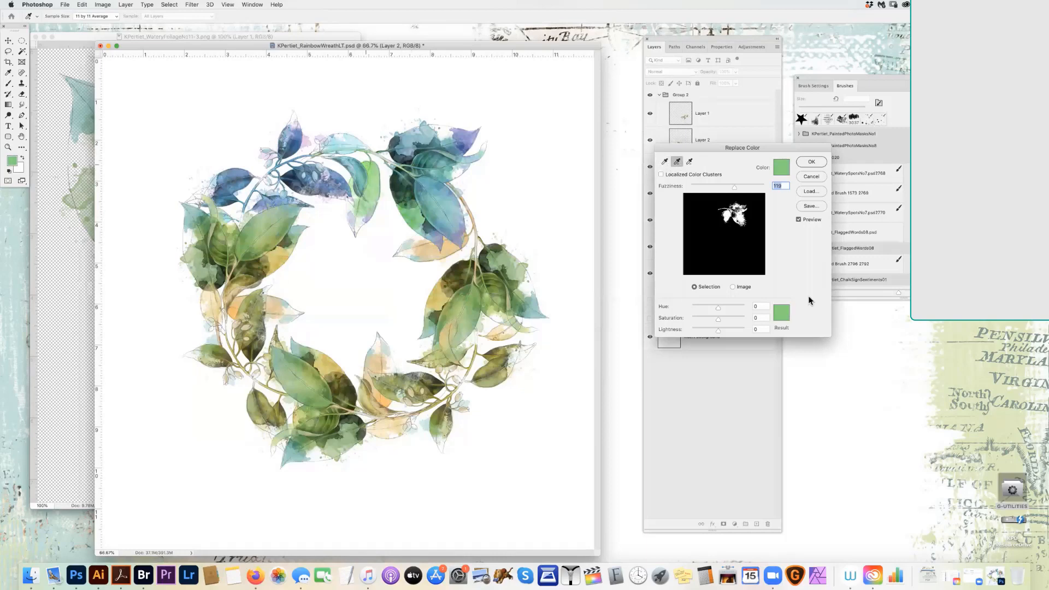
- Replace the sampled greens with a soft blue using hue +65 and saturation -19
{"action": "left_click", "coordinate": [716, 319]}
{"action": "left_click_drag", "start_coordinate": [718, 307], "coordinate": [725, 310]}
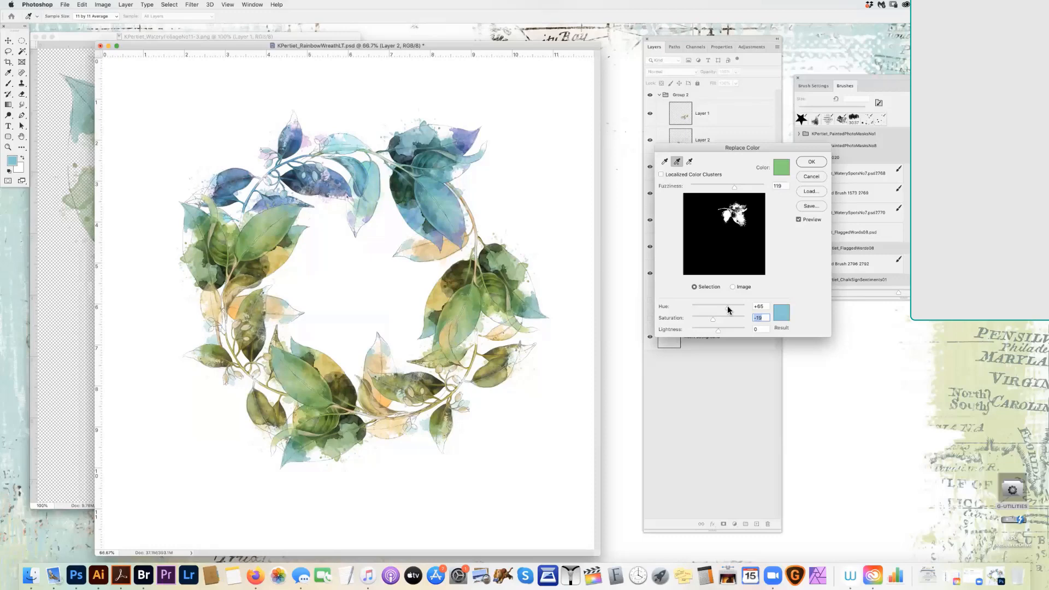
{"action": "left_click", "coordinate": [727, 309]}
{"action": "left_click", "coordinate": [811, 162]}
- Replace the purple in the upper-right branch with light blue using Replace Color, hue about -58 and saturation +31
{"action": "left_click", "coordinate": [103, 4]}
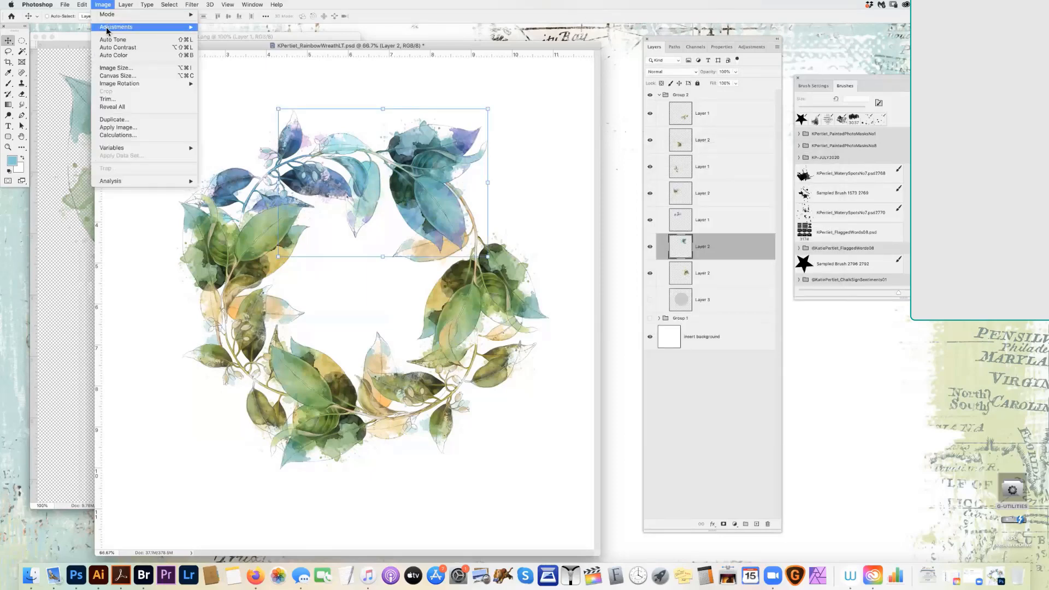
{"action": "mouse_move", "coordinate": [107, 31]}
{"action": "left_click", "coordinate": [262, 203]}
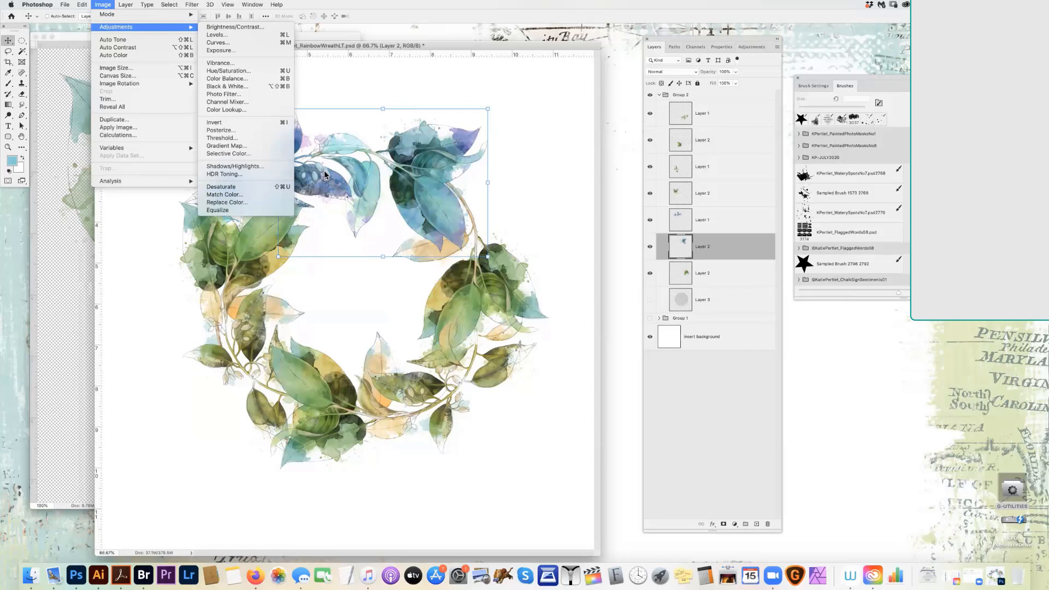
{"action": "left_click", "coordinate": [468, 142]}
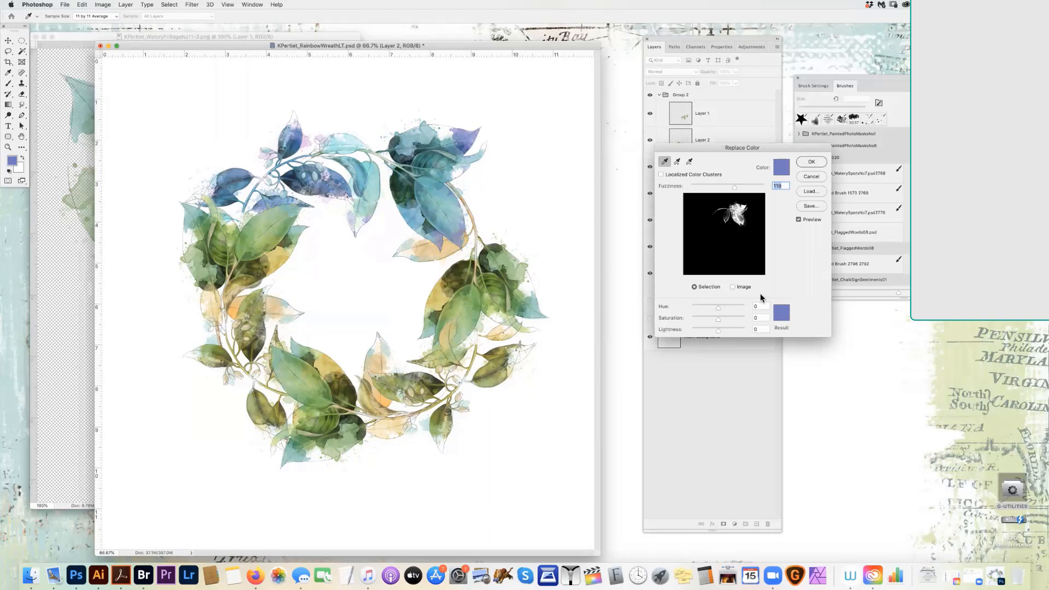
{"action": "mouse_move", "coordinate": [717, 309]}
{"action": "left_mouse_down"}
{"action": "mouse_move", "coordinate": [709, 307]}
{"action": "mouse_move", "coordinate": [727, 322]}
{"action": "left_mouse_up"}
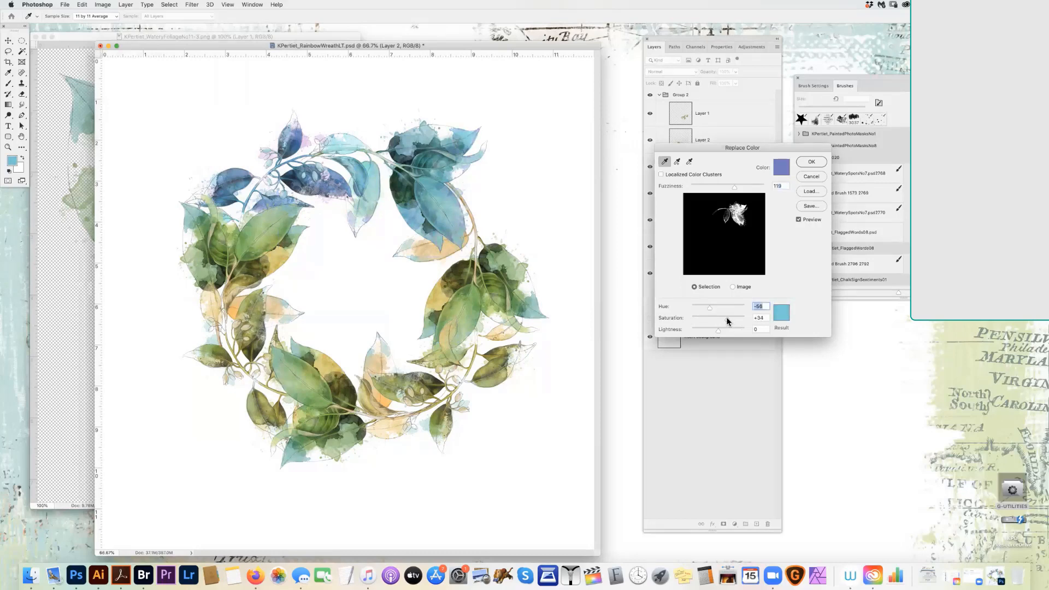
{"action": "left_click_drag", "start_coordinate": [726, 317], "coordinate": [726, 320]}
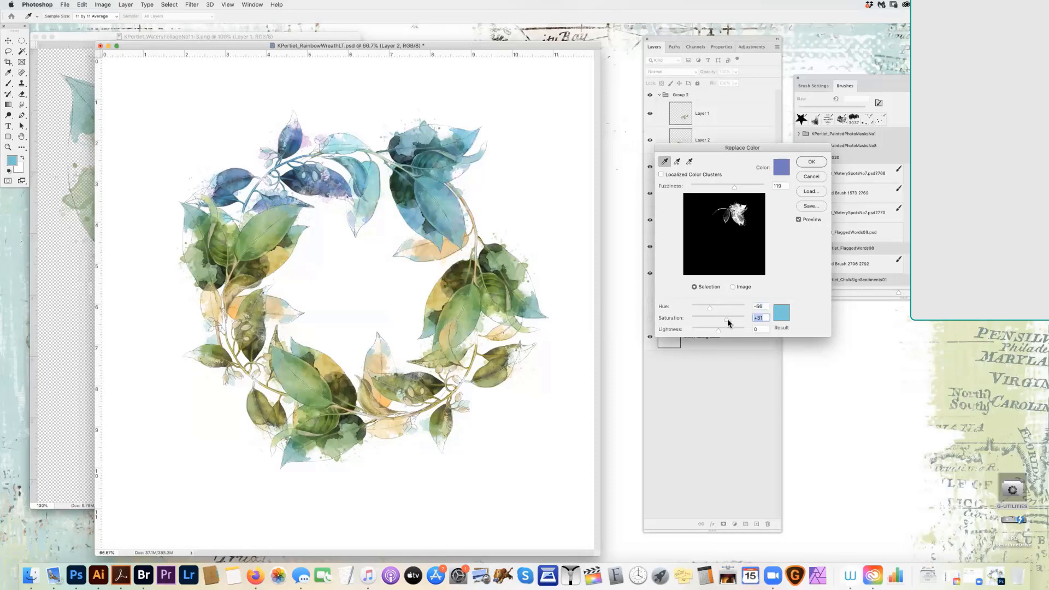
{"action": "left_click", "coordinate": [811, 162]}
{"action": "key", "text": "v"}
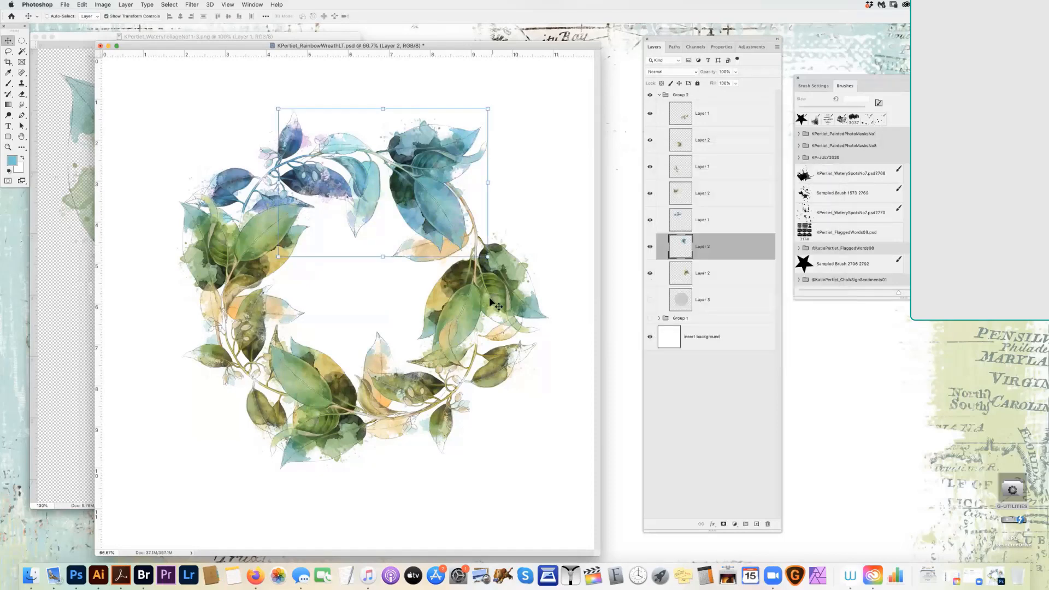
{"action": "right_click", "coordinate": [492, 302]}
{"action": "left_click", "coordinate": [525, 301]}
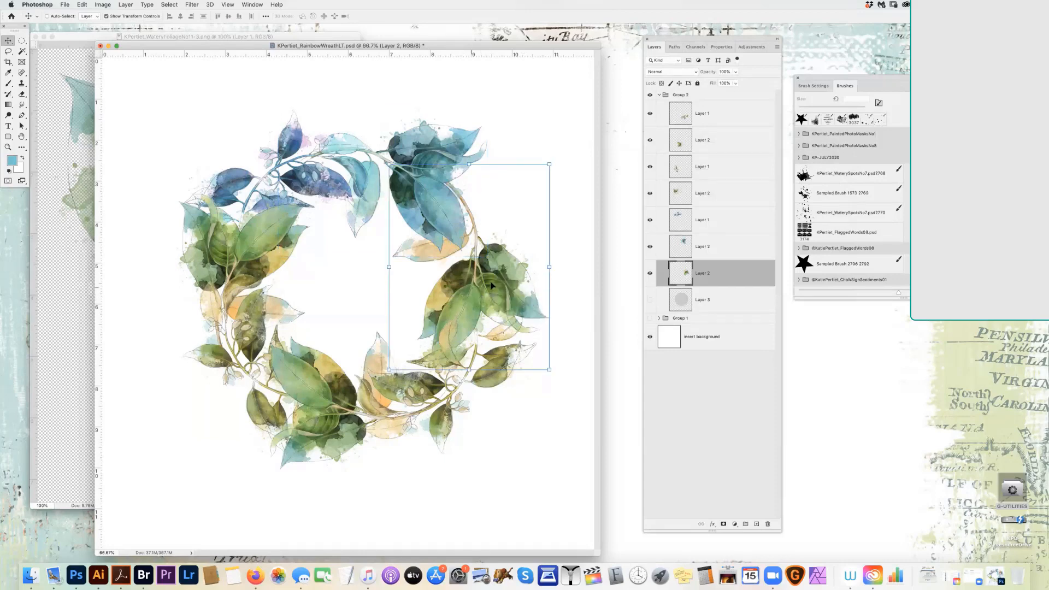
{"action": "key", "text": "super+u"}
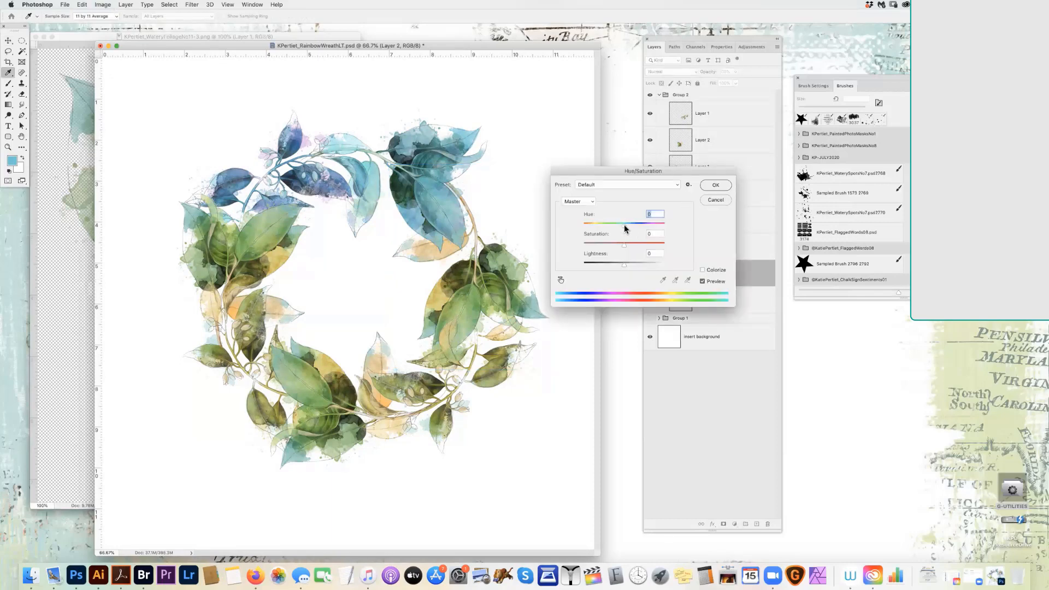
{"action": "left_click_drag", "start_coordinate": [625, 225], "coordinate": [639, 224]}
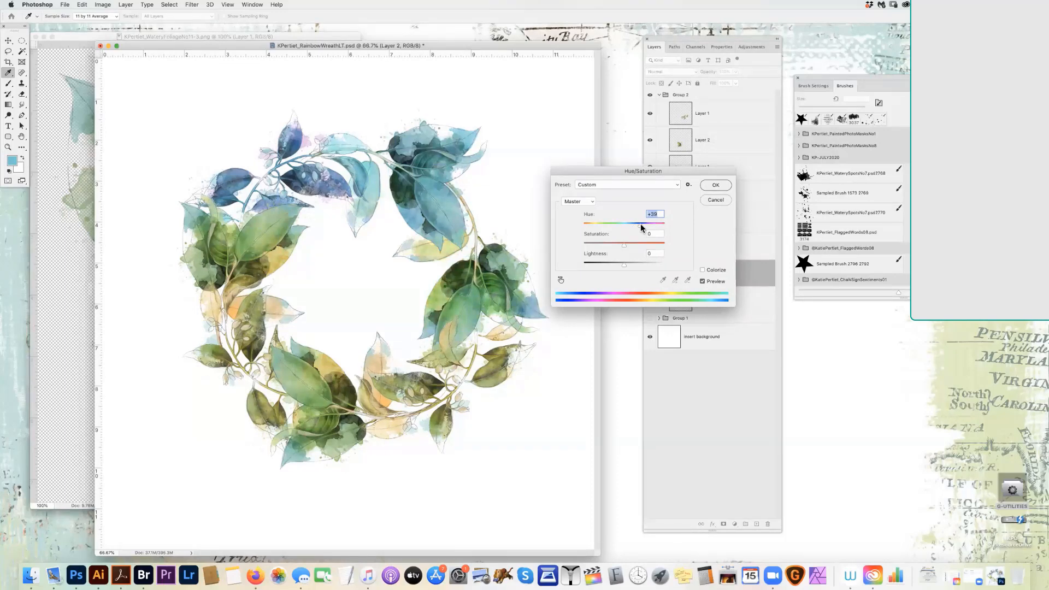
{"action": "left_click", "coordinate": [715, 201]}
{"action": "key", "text": "v"}
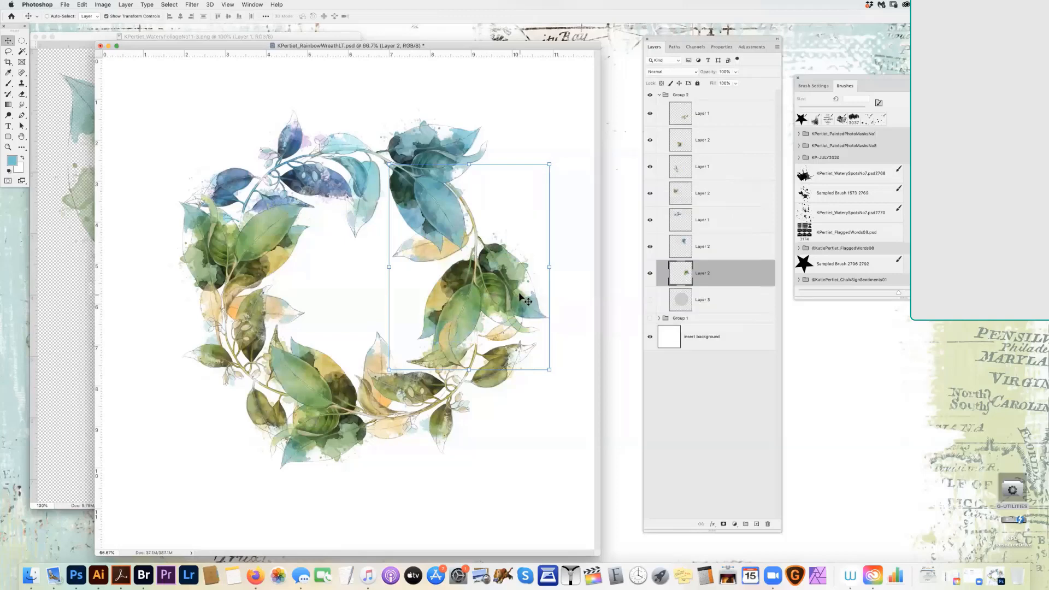
- Delete the green branch on the wreath's right side, duplicate the recoloured upper-right branch, and select the lower copy
{"action": "key", "text": "BackSpace"}
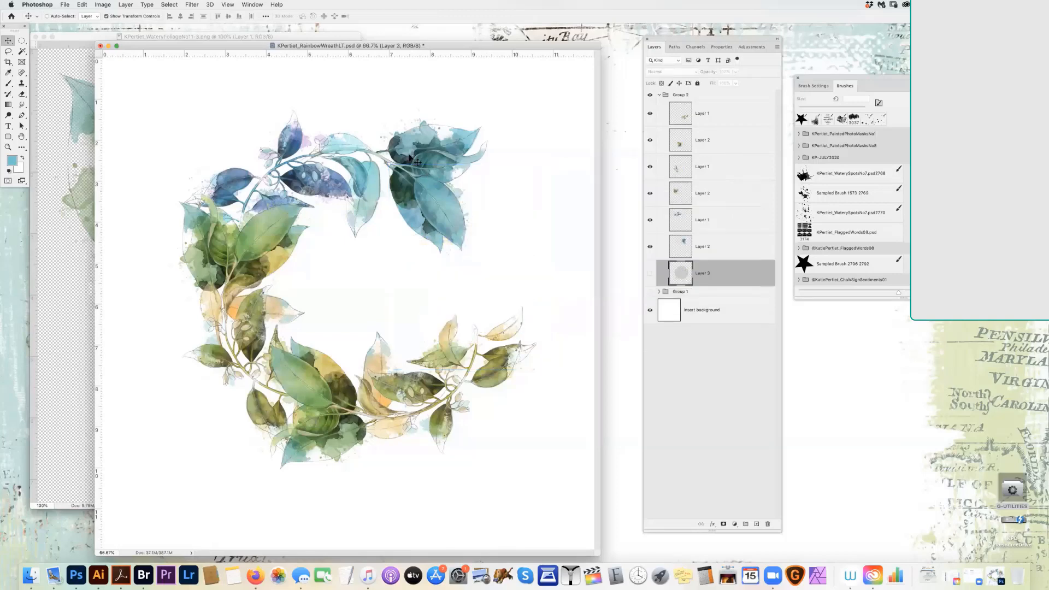
{"action": "right_click", "coordinate": [442, 202]}
{"action": "left_click", "coordinate": [459, 202]}
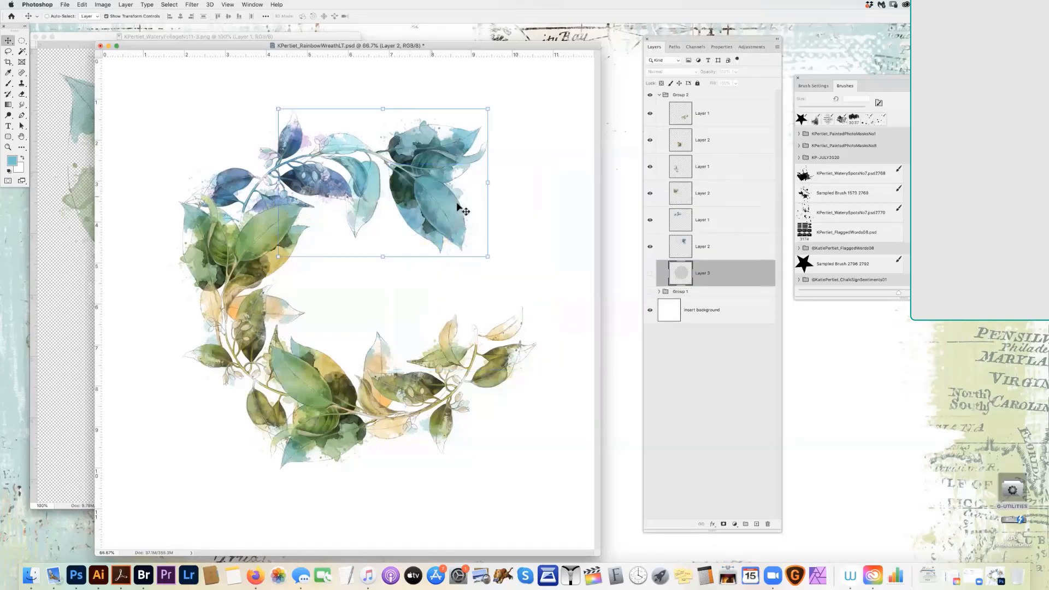
{"action": "key", "text": "ctrl+z"}
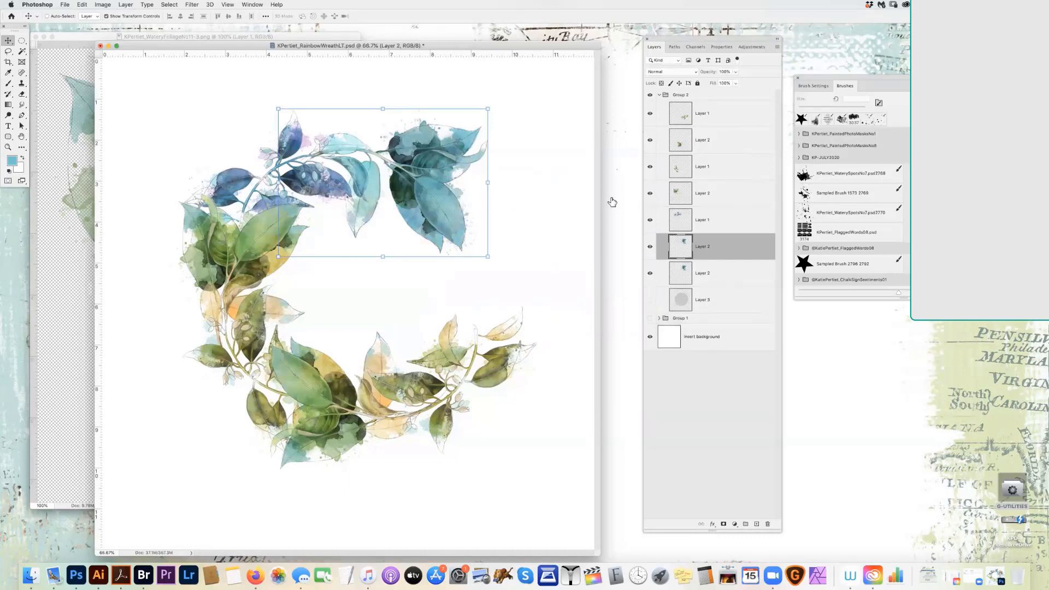
{"action": "left_click", "coordinate": [716, 280]}
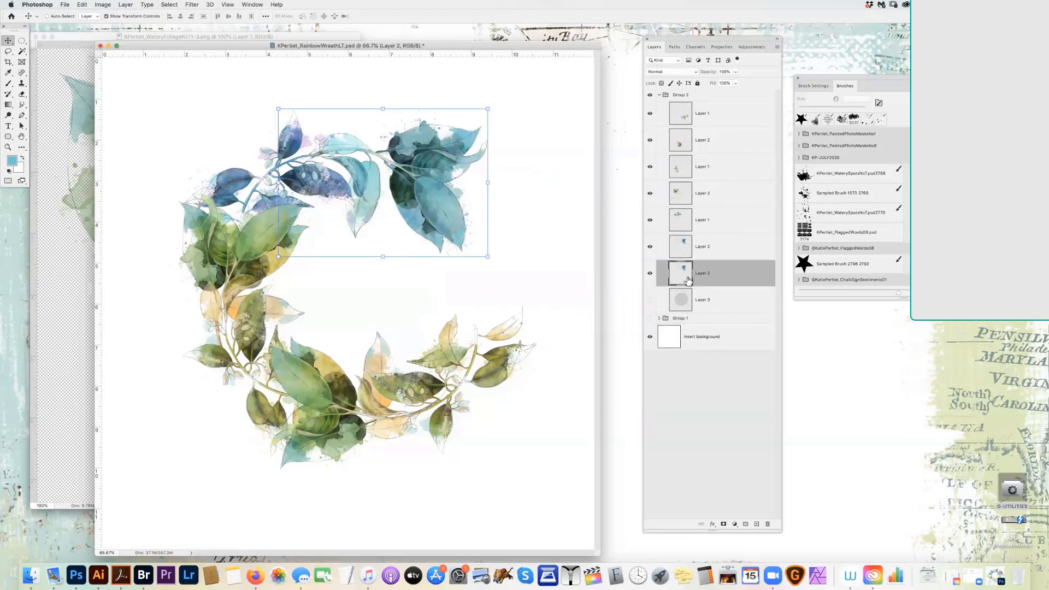
- Move the copied branch into the gap on the wreath's right side and rotate it about 61° clockwise to follow the circle
{"action": "left_click_drag", "start_coordinate": [464, 178], "coordinate": [503, 234]}
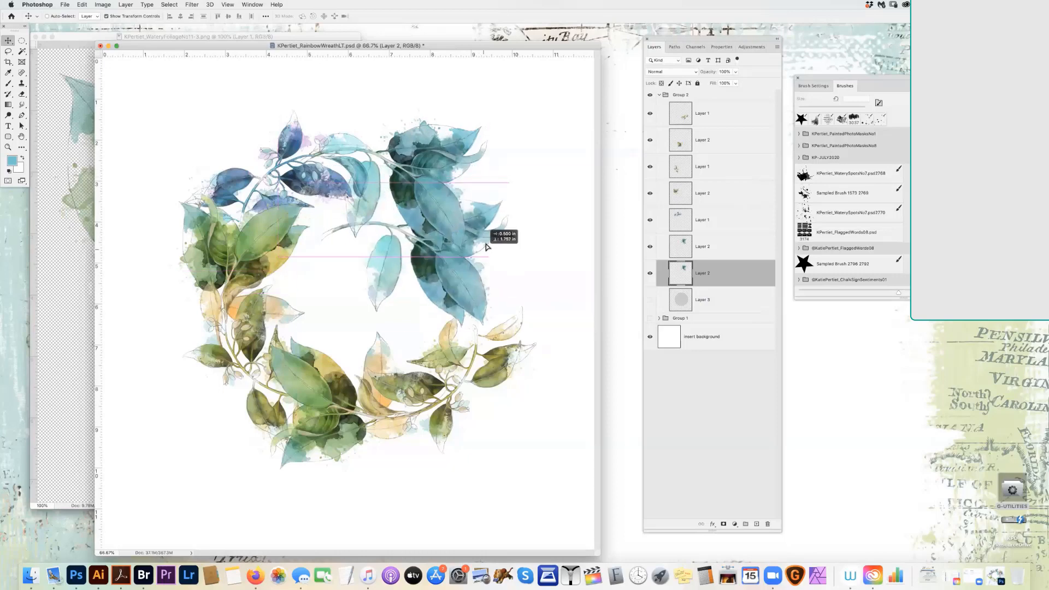
{"action": "left_click_drag", "start_coordinate": [517, 174], "coordinate": [550, 253]}
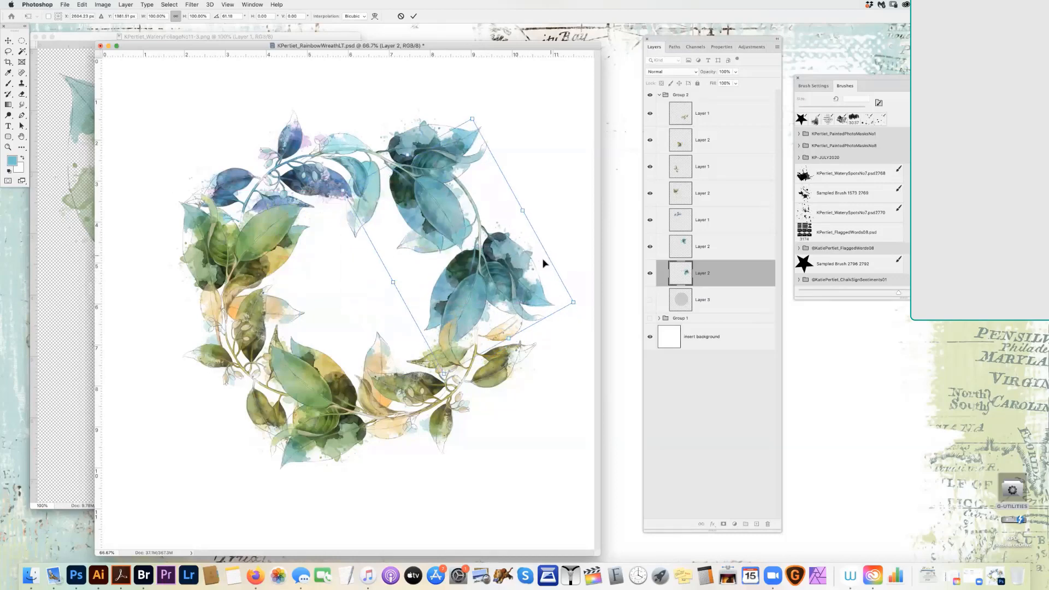
{"action": "key", "text": "Return"}
- Recolour the copied right-side branch teal-green with Hue/Saturation, shifting the hue to about -31
{"action": "key", "text": "super+u"}
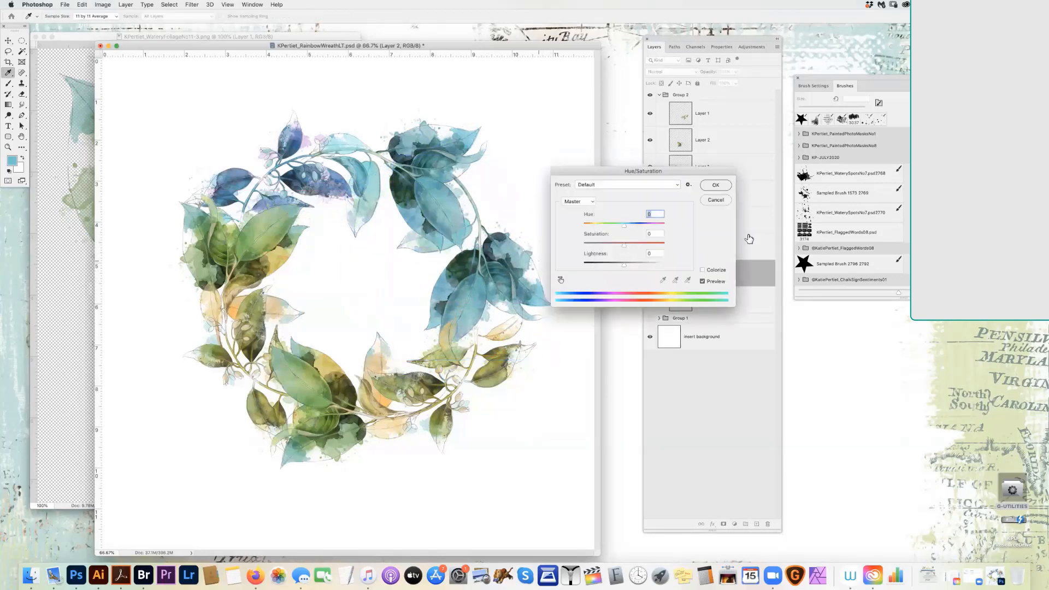
{"action": "left_click_drag", "start_coordinate": [624, 226], "coordinate": [613, 229]}
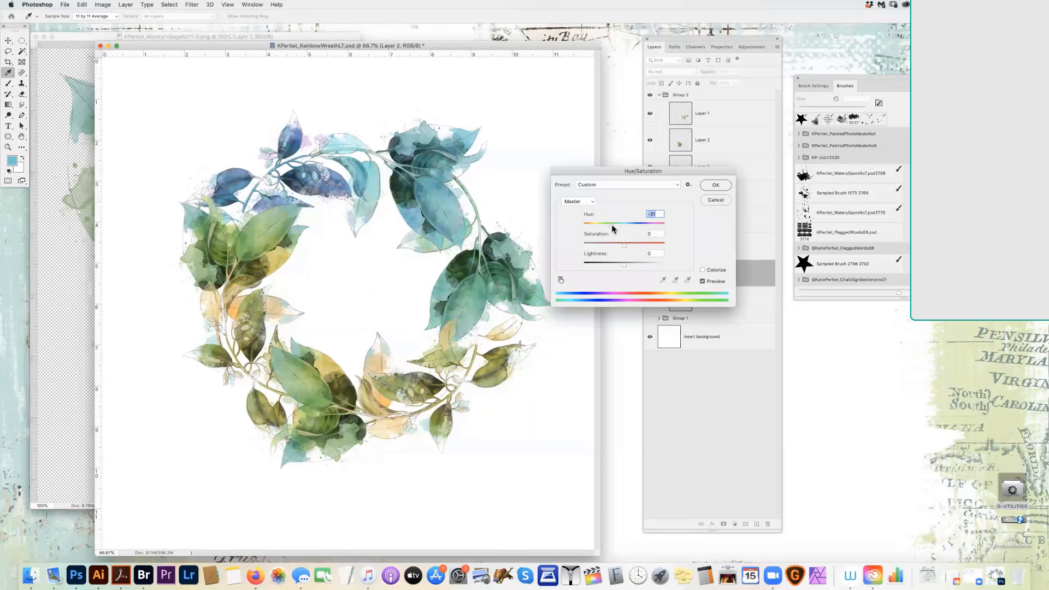
{"action": "left_click", "coordinate": [710, 184]}
{"action": "key", "text": "v"}
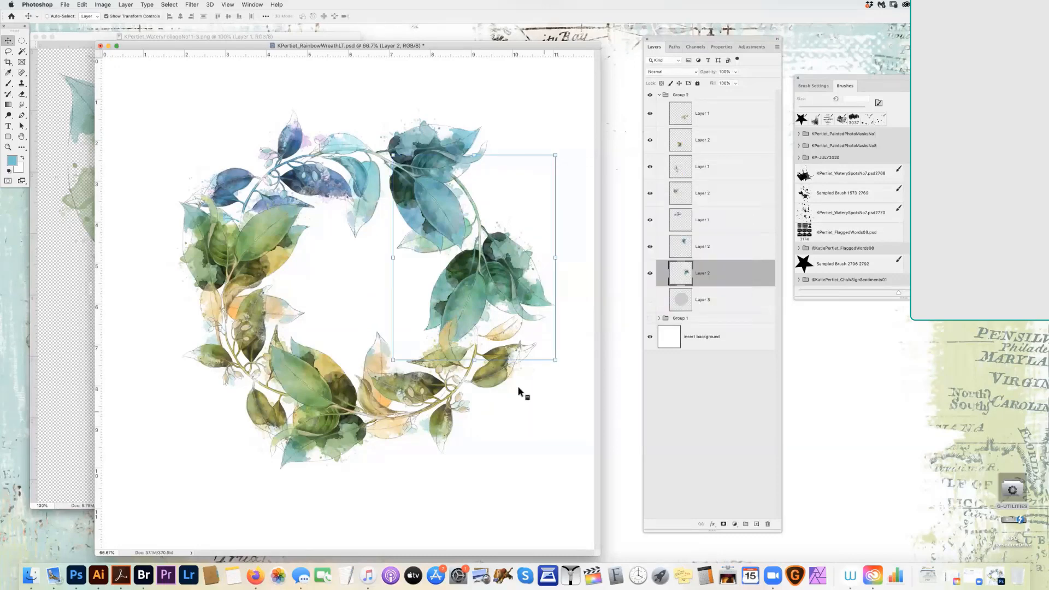
- Warm and intensify the lower-right berry branch with Hue/Saturation, using hue about -3 and saturation +22
{"action": "right_click", "coordinate": [483, 371]}
{"action": "left_click", "coordinate": [494, 375]}
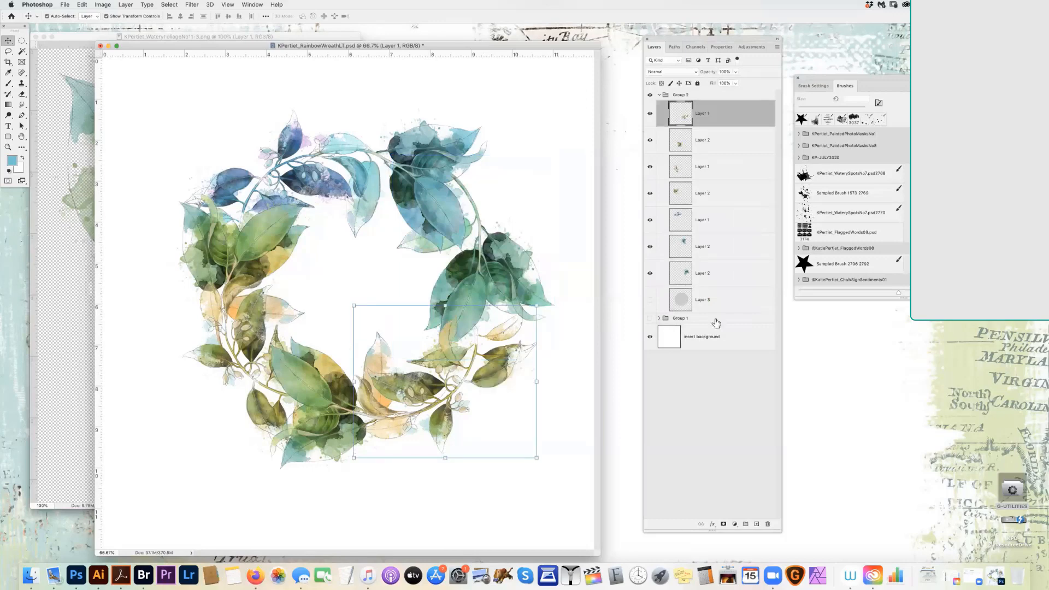
{"action": "key", "text": "super+u"}
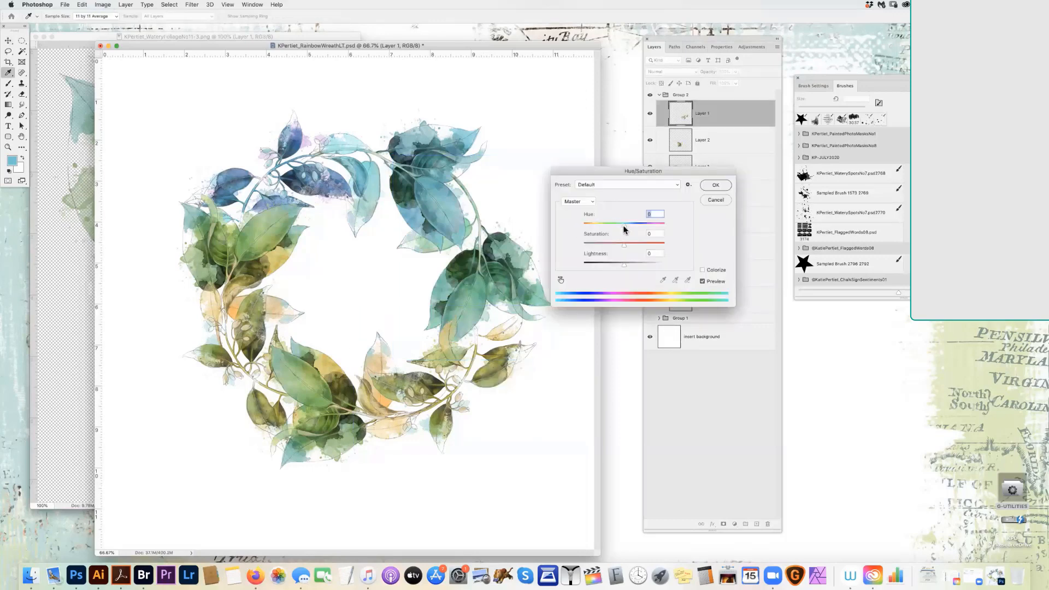
{"action": "mouse_move", "coordinate": [623, 229]}
{"action": "left_mouse_down"}
{"action": "mouse_move", "coordinate": [610, 229]}
{"action": "mouse_move", "coordinate": [626, 230]}
{"action": "mouse_move", "coordinate": [633, 245]}
{"action": "left_mouse_up"}
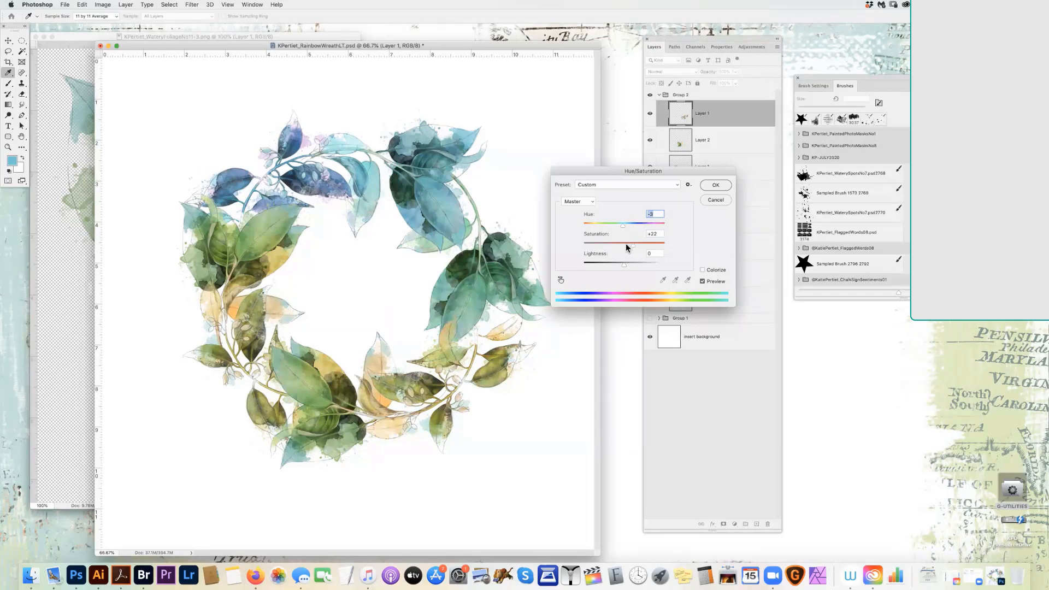
{"action": "left_click", "coordinate": [713, 186]}
{"action": "key", "text": "v"}
- Shift the bottom broad-leaf branch slightly toward yellow-green with a small negative hue in Hue/Saturation
{"action": "right_click", "coordinate": [298, 377]}
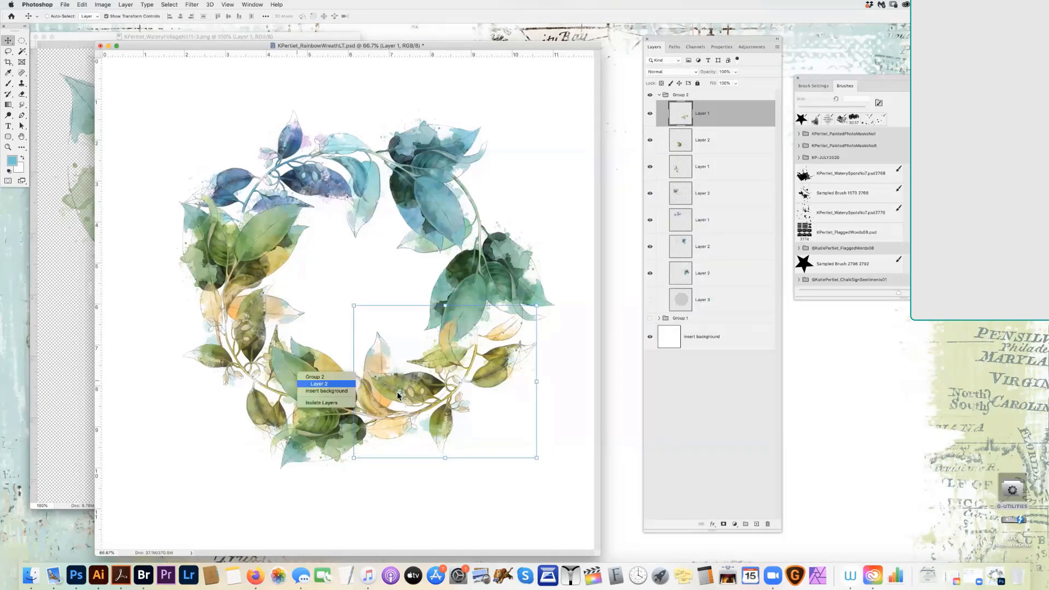
{"action": "left_click", "coordinate": [322, 384]}
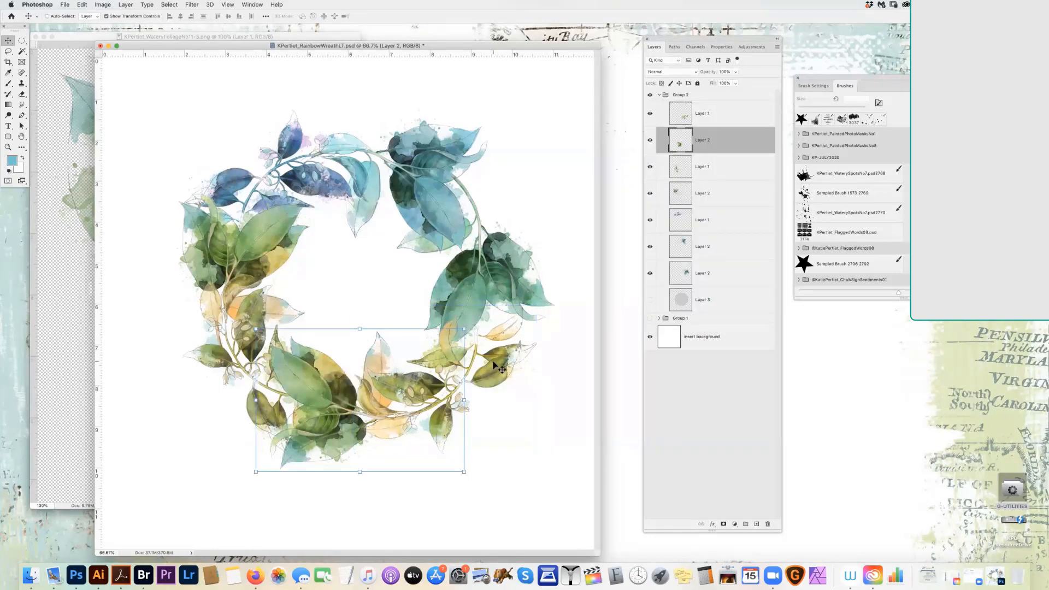
{"action": "key", "text": "super+u"}
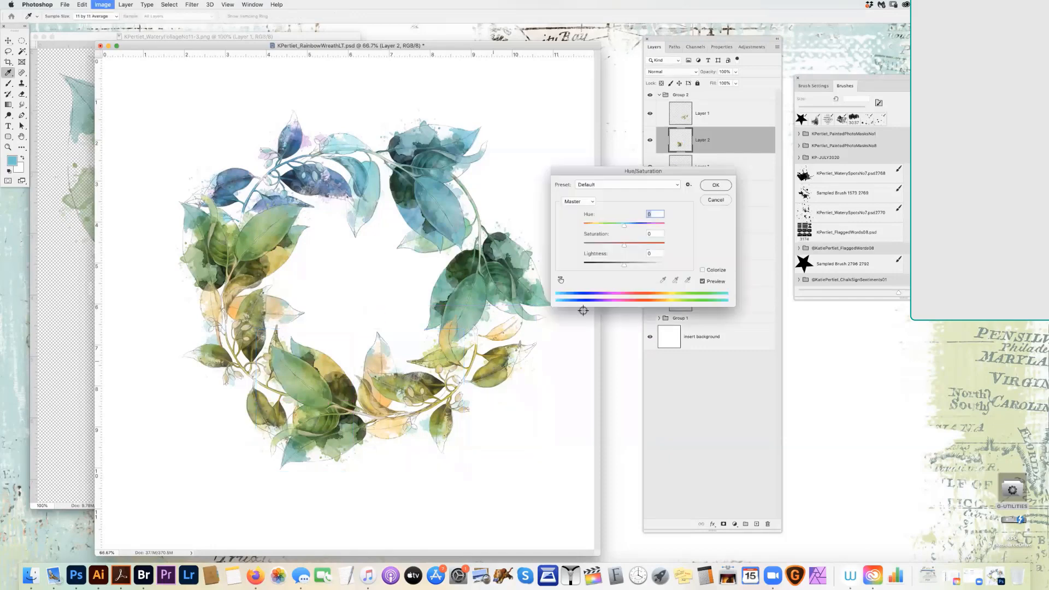
{"action": "left_click_drag", "start_coordinate": [624, 224], "coordinate": [616, 226]}
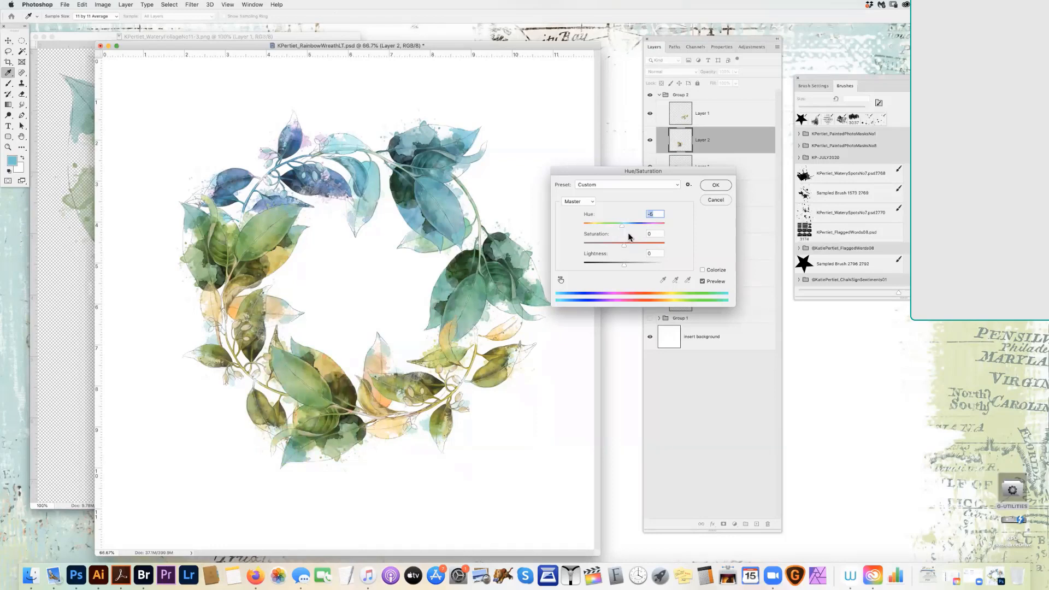
{"action": "left_click", "coordinate": [715, 185]}
{"action": "key", "text": "v"}
- Lighten the bottom broad-leaf branch with Curves, raising the RGB midtone point from input about 130 to output 170
{"action": "key", "text": "super+m"}
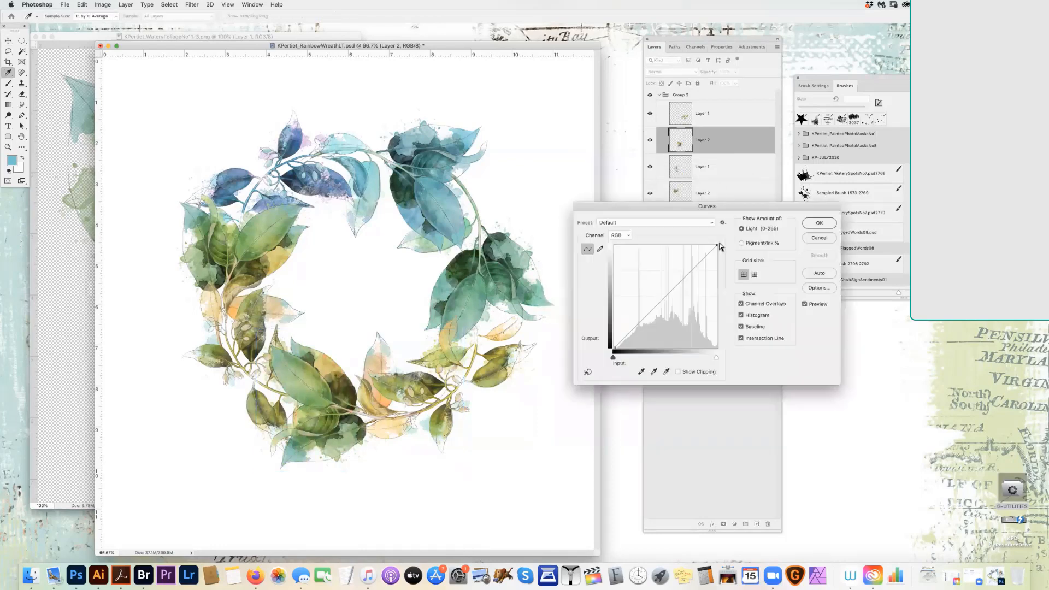
{"action": "left_click_drag", "start_coordinate": [670, 286], "coordinate": [667, 278]}
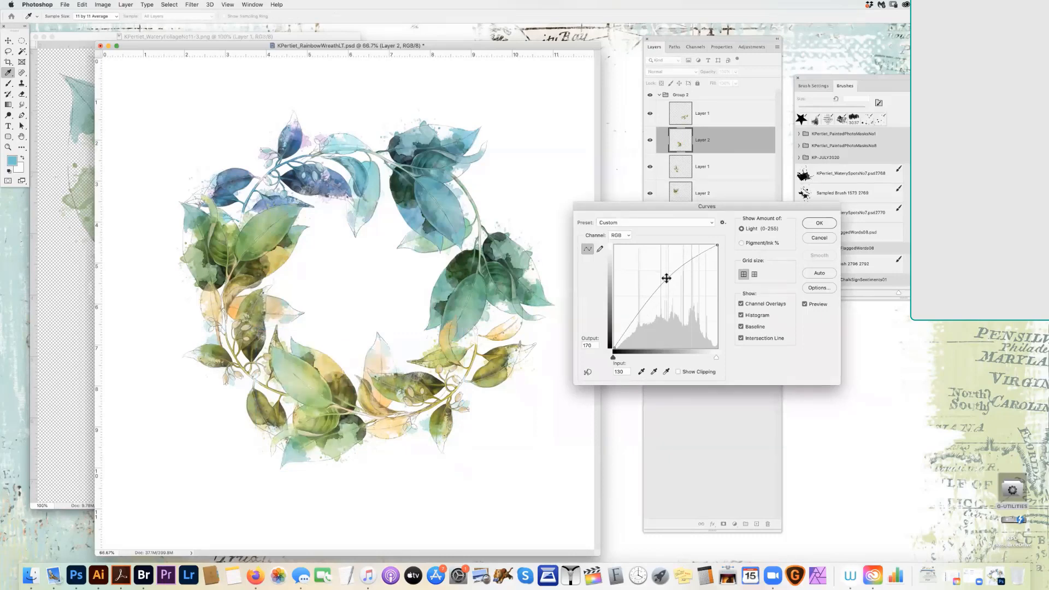
{"action": "key", "text": "Return"}
{"action": "key", "text": "v"}
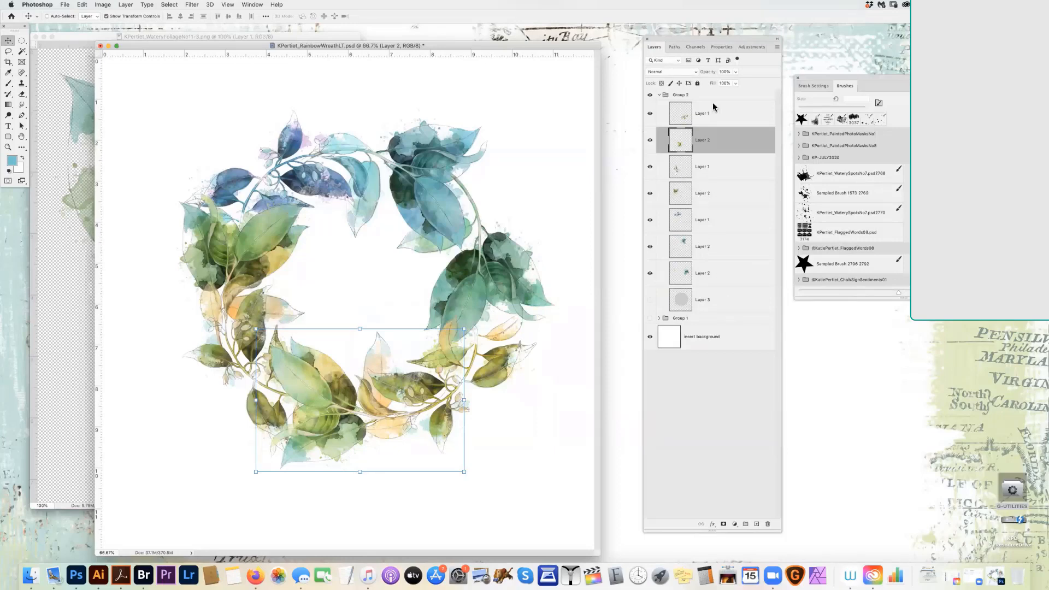
- Select all seven wreath branch layers together, scale the wreath down slightly, and reposition it on the page
{"action": "left_click", "coordinate": [709, 120]}
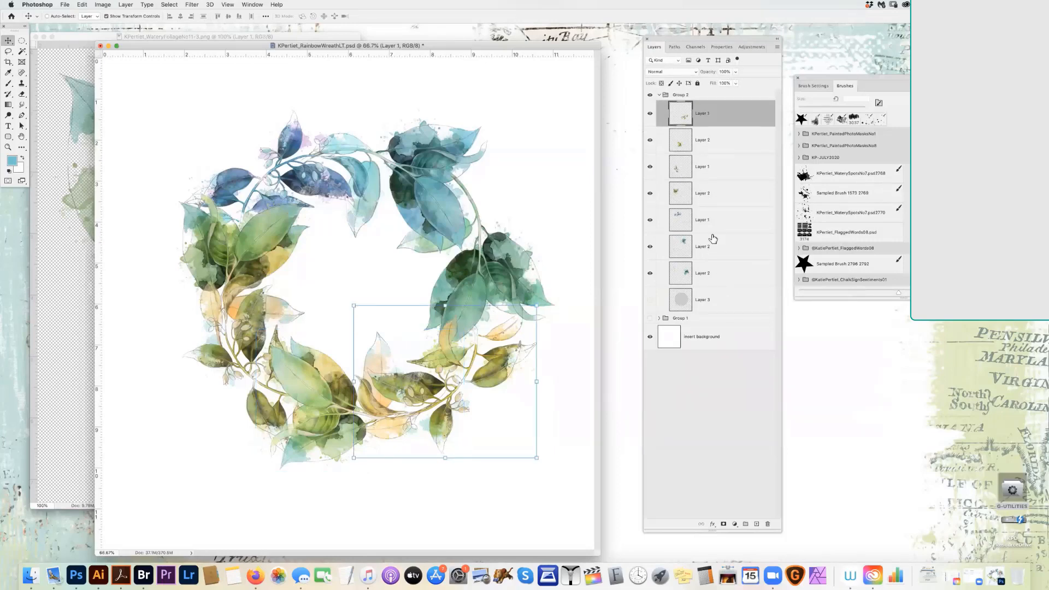
{"action": "left_click", "coordinate": [713, 273], "text": "shift"}
{"action": "left_click_drag", "start_coordinate": [551, 106], "coordinate": [519, 145]}
{"action": "mouse_move", "coordinate": [436, 287]}
{"action": "left_mouse_down"}
{"action": "mouse_move", "coordinate": [457, 276]}
{"action": "mouse_move", "coordinate": [443, 280]}
{"action": "left_mouse_up"}
{"action": "key", "text": "Return"}
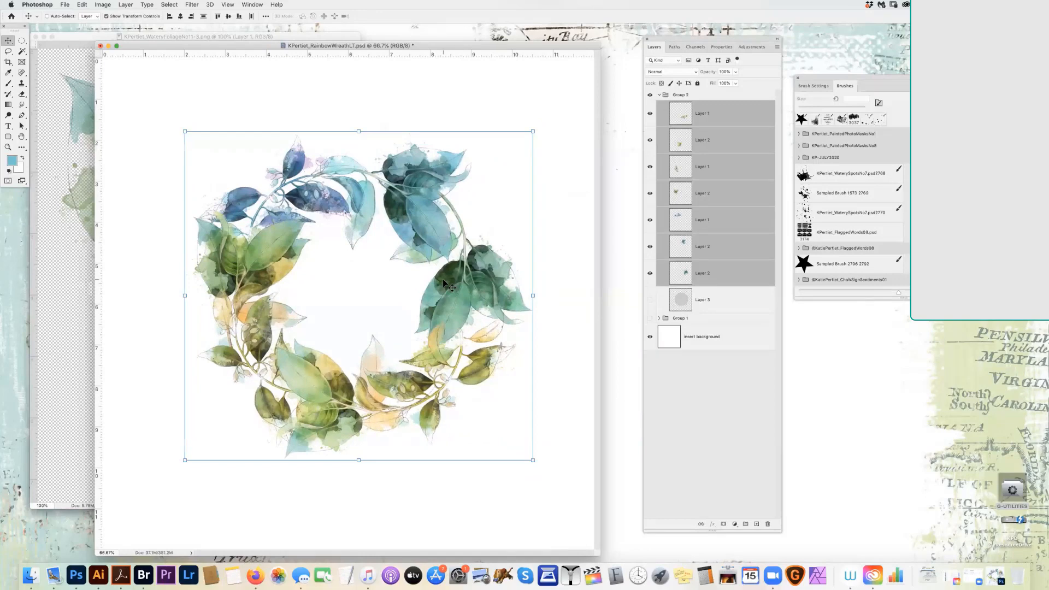
- Open KPertiet_MessyStitchedCirclesWhiteNo1-2.png from the pageElements folder
{"action": "key", "text": "super+o"}
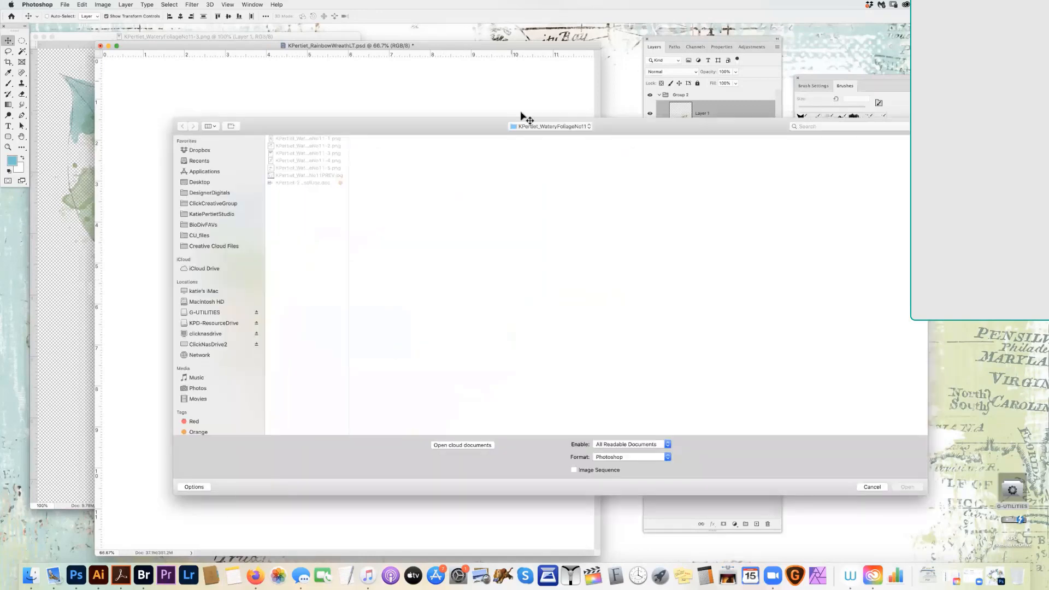
{"action": "left_click", "coordinate": [540, 128]}
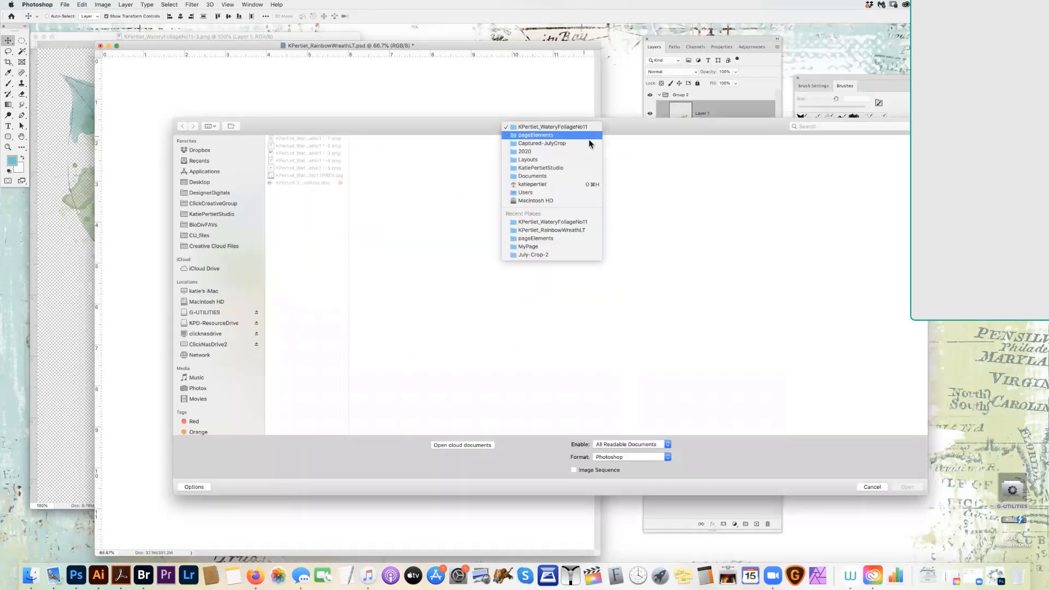
{"action": "left_click", "coordinate": [584, 136]}
{"action": "left_click", "coordinate": [671, 147]}
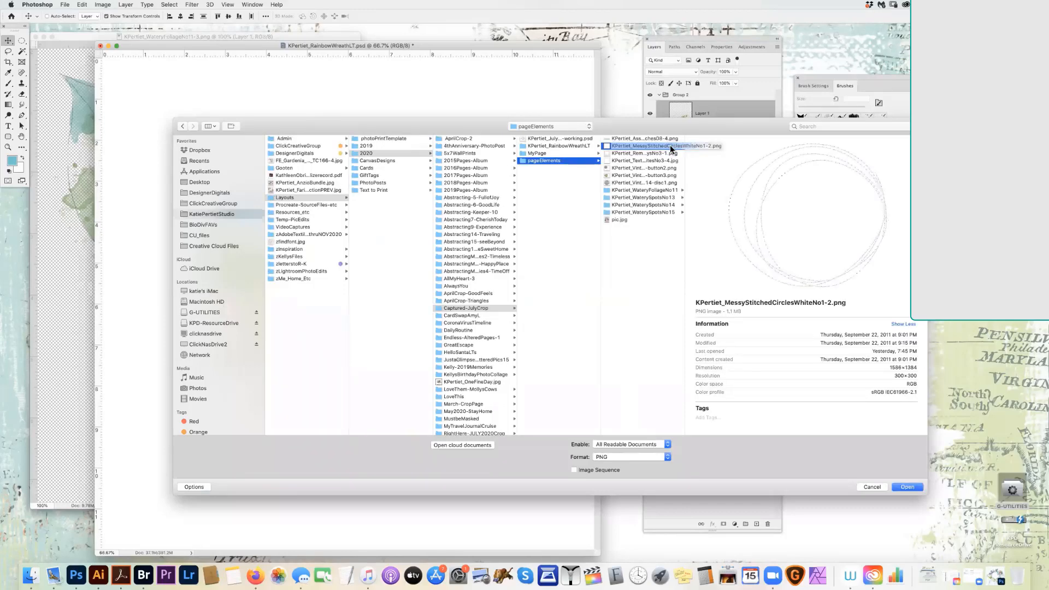
{"action": "double_click", "coordinate": [669, 145]}
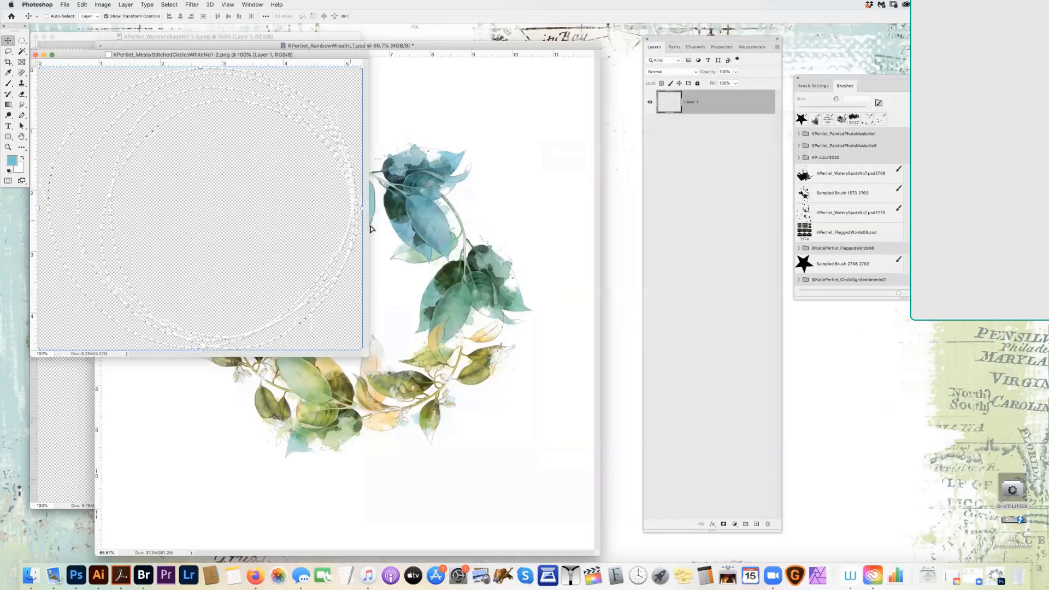
- Add the white stitched circles to the wreath document, enlarge them to about 118%, and align them over the wreath ring
{"action": "left_click_drag", "start_coordinate": [450, 289], "coordinate": [451, 289]}
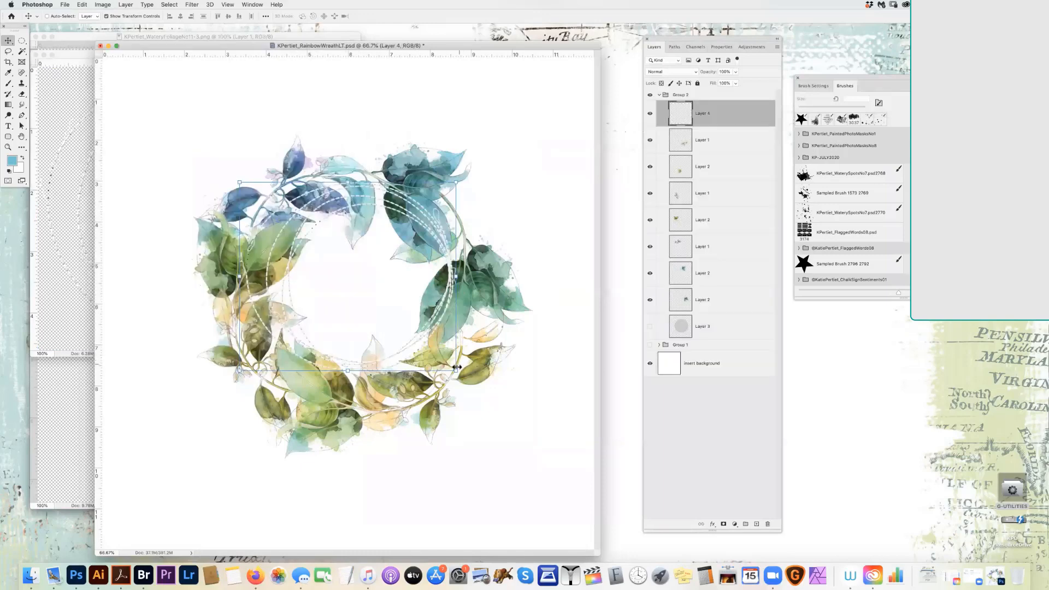
{"action": "left_click_drag", "start_coordinate": [457, 367], "coordinate": [495, 405]}
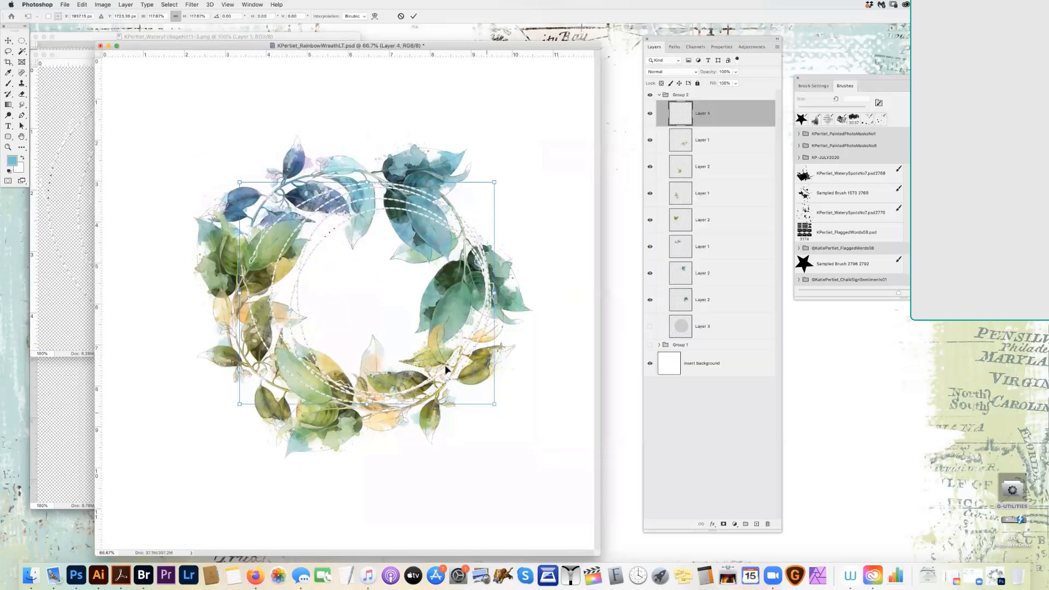
{"action": "left_click_drag", "start_coordinate": [468, 351], "coordinate": [449, 345]}
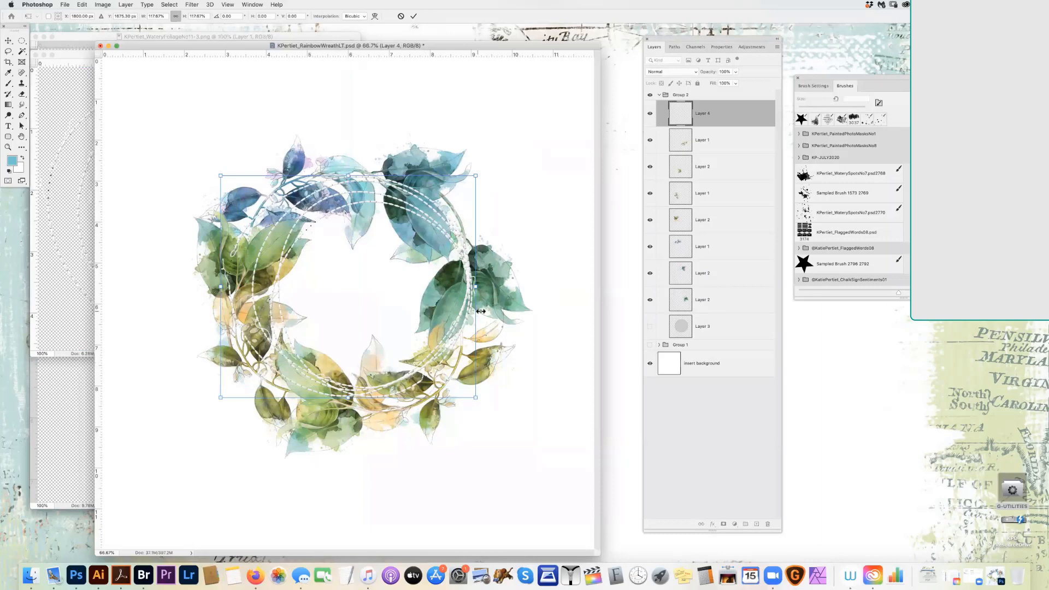
{"action": "key", "text": "Return"}
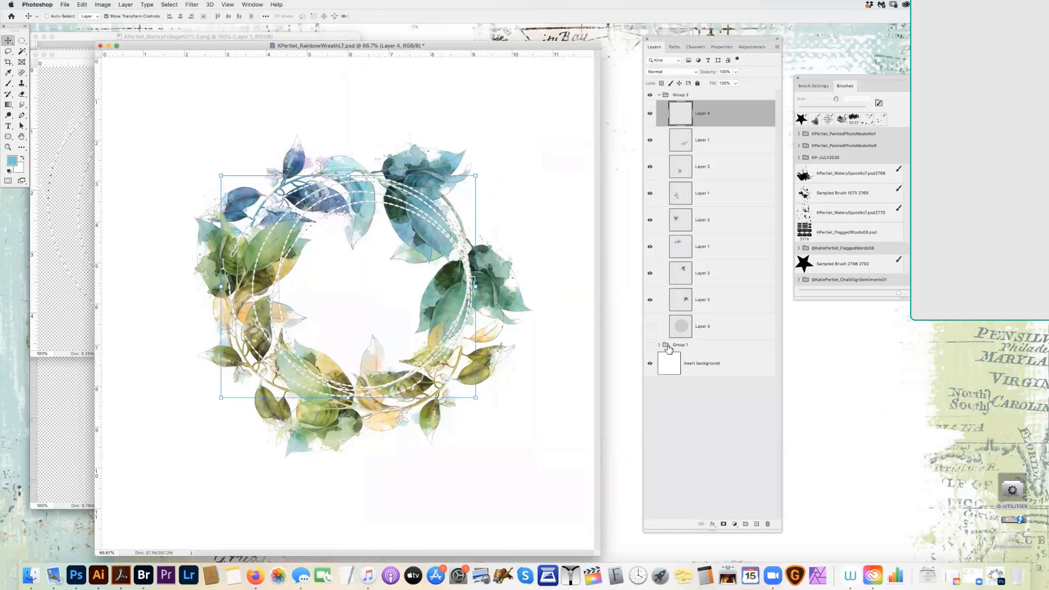
- Move the vintage frame and photo layers from Group 1 to the top of Group 2, above the stitched circles
{"action": "left_click", "coordinate": [659, 345]}
{"action": "scroll", "coordinate": [726, 428], "scroll_direction": "down", "scroll_amount": 5}
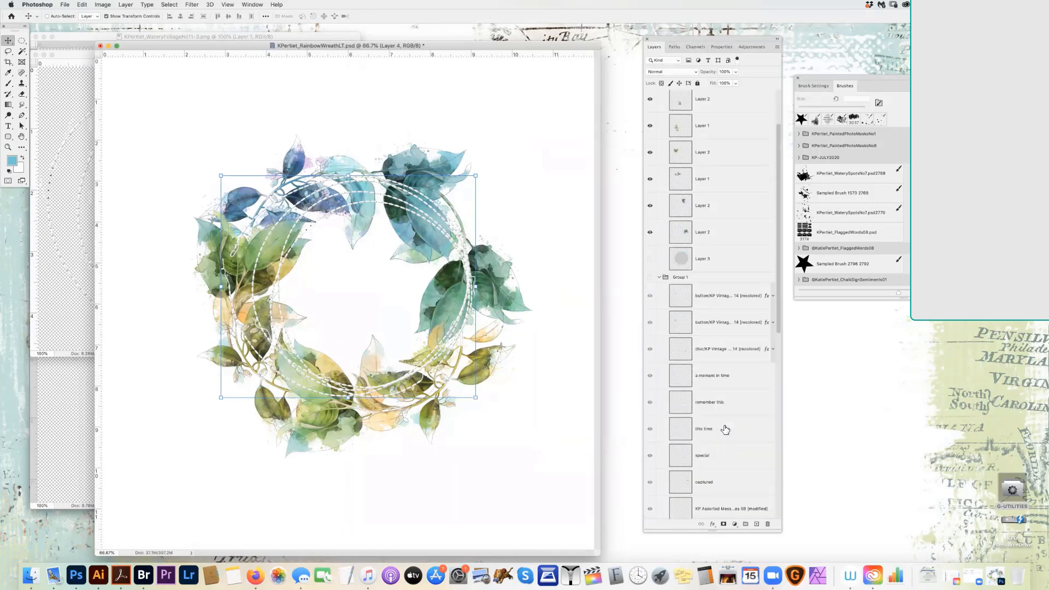
{"action": "scroll", "coordinate": [726, 429], "scroll_direction": "down", "scroll_amount": 2}
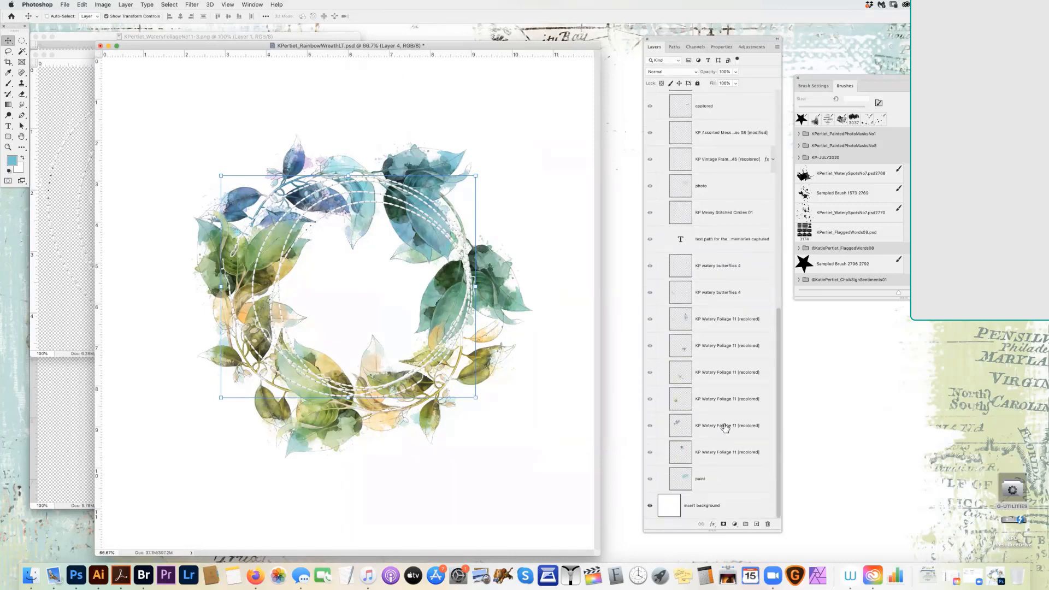
{"action": "scroll", "coordinate": [726, 429], "scroll_direction": "up", "scroll_amount": 8}
{"action": "left_click", "coordinate": [727, 348]}
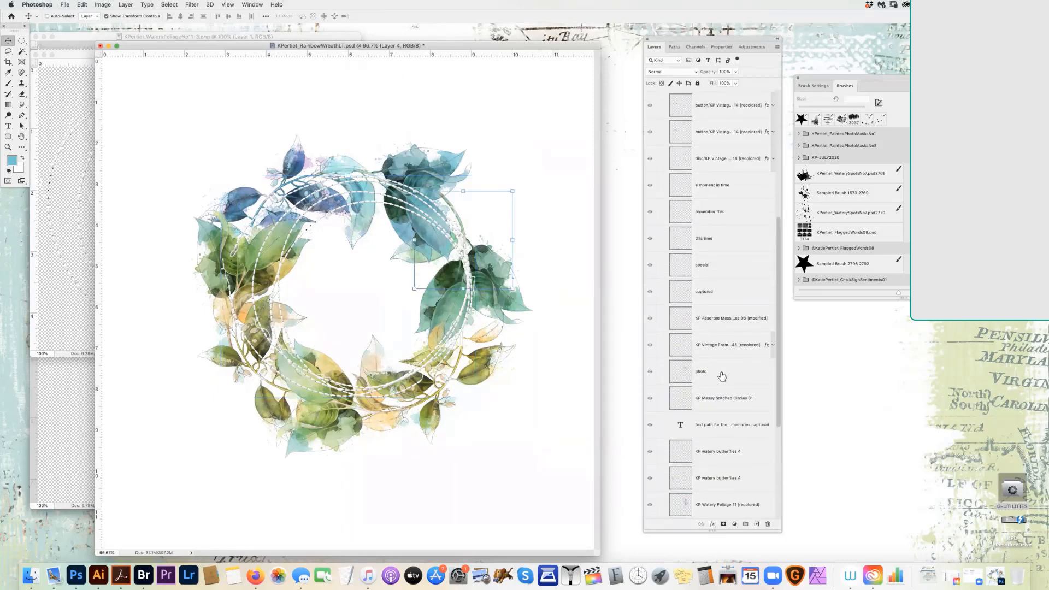
{"action": "left_click", "coordinate": [722, 375], "text": "shift"}
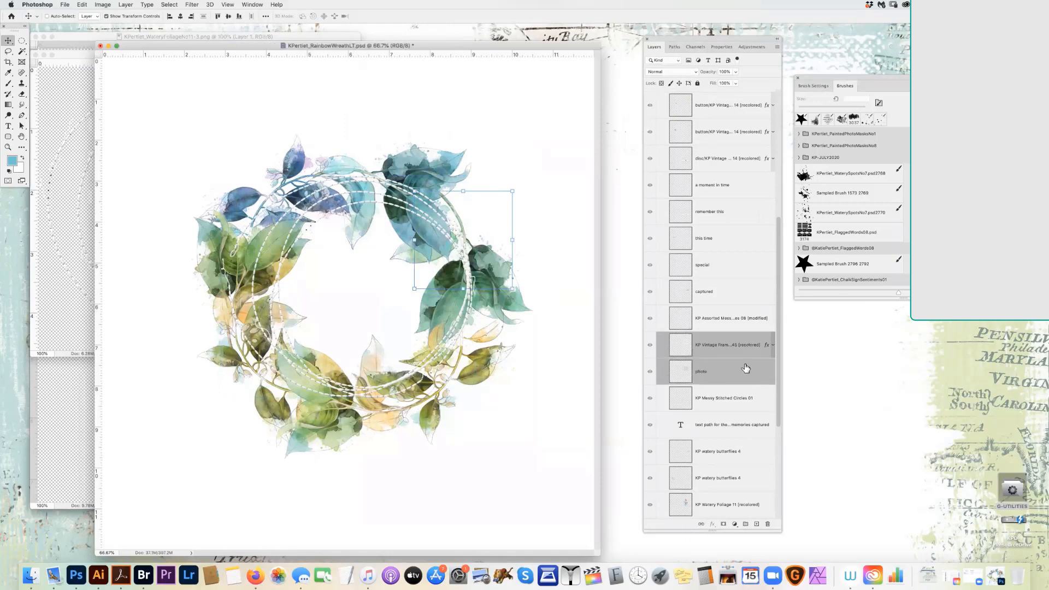
{"action": "left_click_drag", "start_coordinate": [745, 367], "coordinate": [710, 113]}
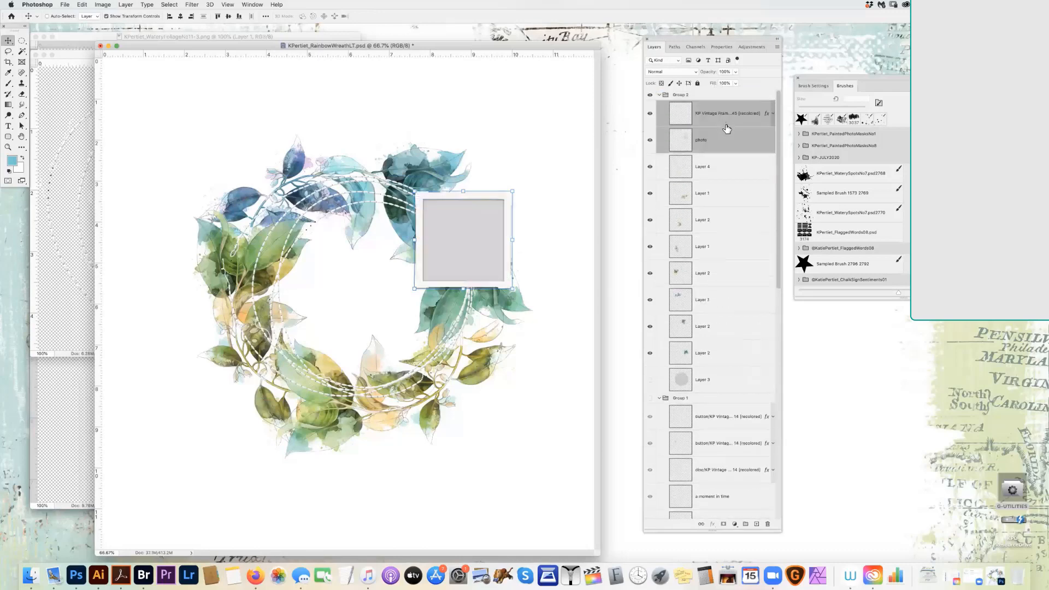
- Bring pic.jpg into the wreath document directly above the photo layer and scale it down to fit the frame
{"action": "left_click", "coordinate": [716, 142]}
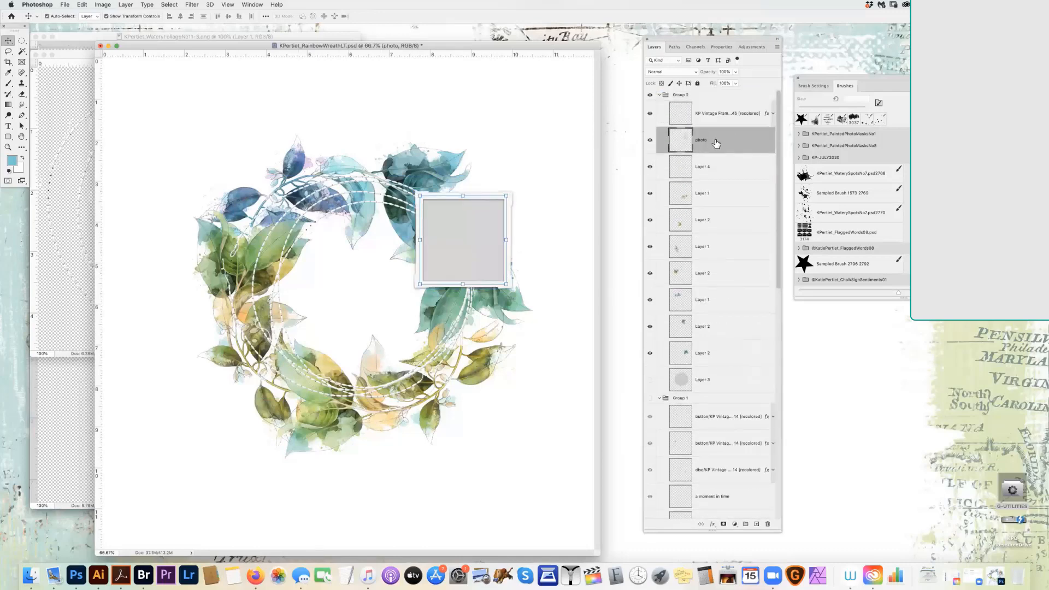
{"action": "key", "text": "super+o"}
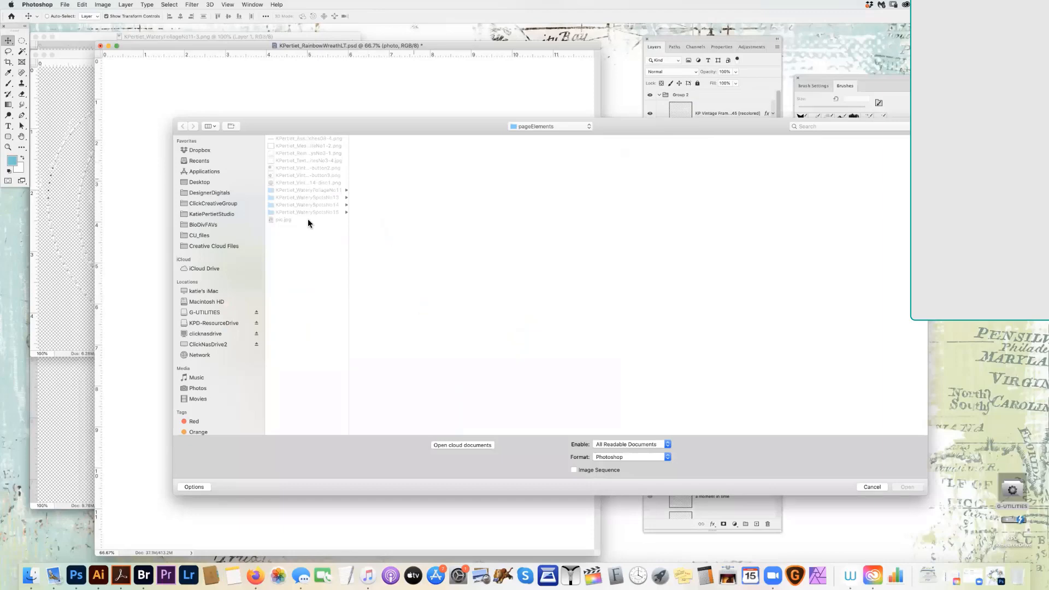
{"action": "left_click", "coordinate": [286, 220]}
{"action": "double_click", "coordinate": [287, 220]}
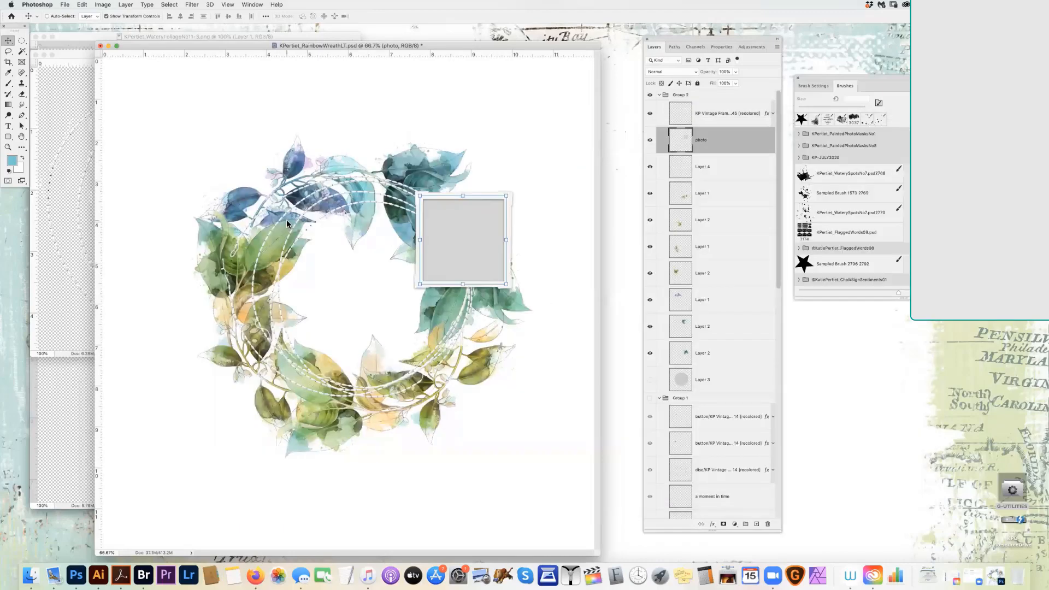
{"action": "left_click_drag", "start_coordinate": [480, 307], "coordinate": [478, 321]}
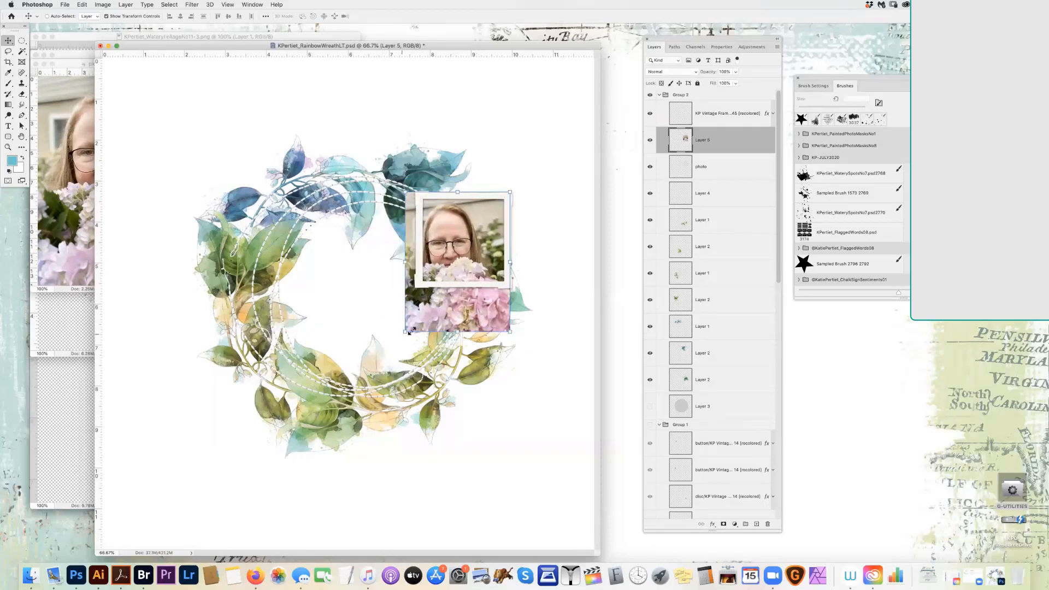
{"action": "left_click_drag", "start_coordinate": [401, 334], "coordinate": [418, 315]}
{"action": "key", "text": "Return"}
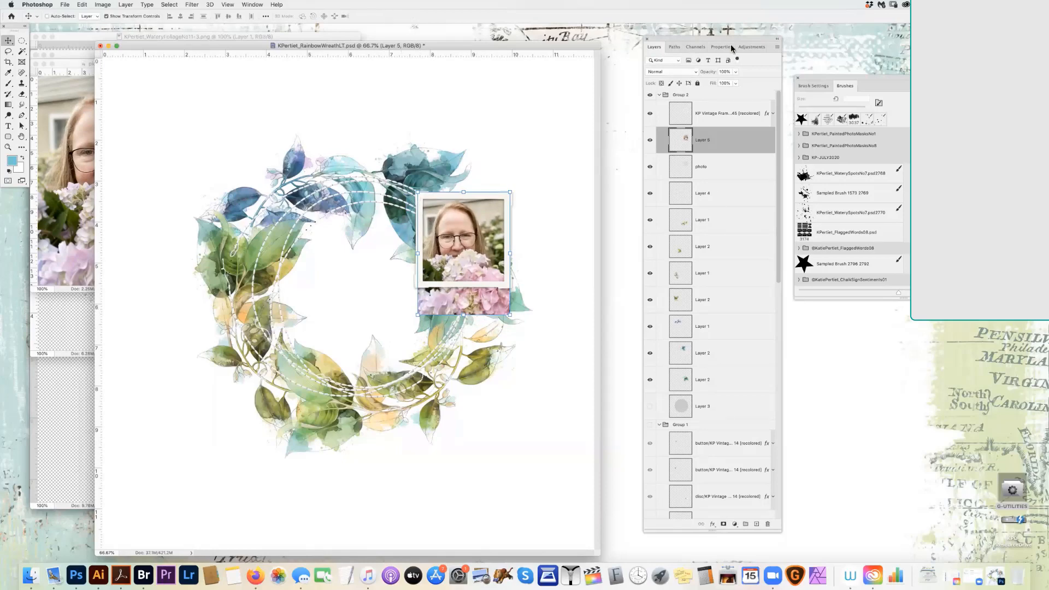
- Clip the portrait picture to the photo layer beneath it and collapse Group 1
{"action": "left_click", "coordinate": [777, 48]}
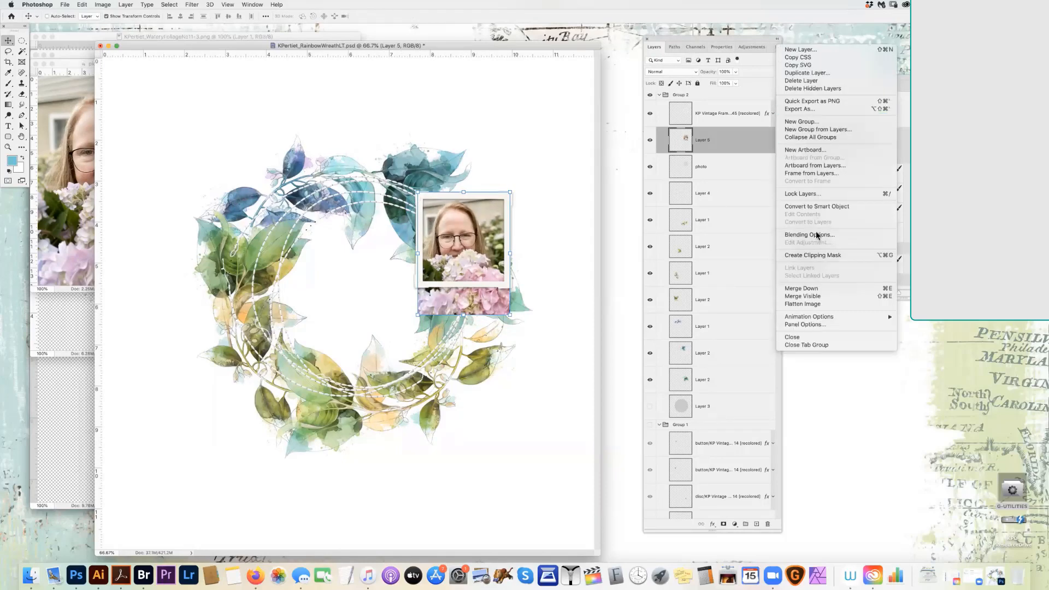
{"action": "left_click", "coordinate": [816, 256]}
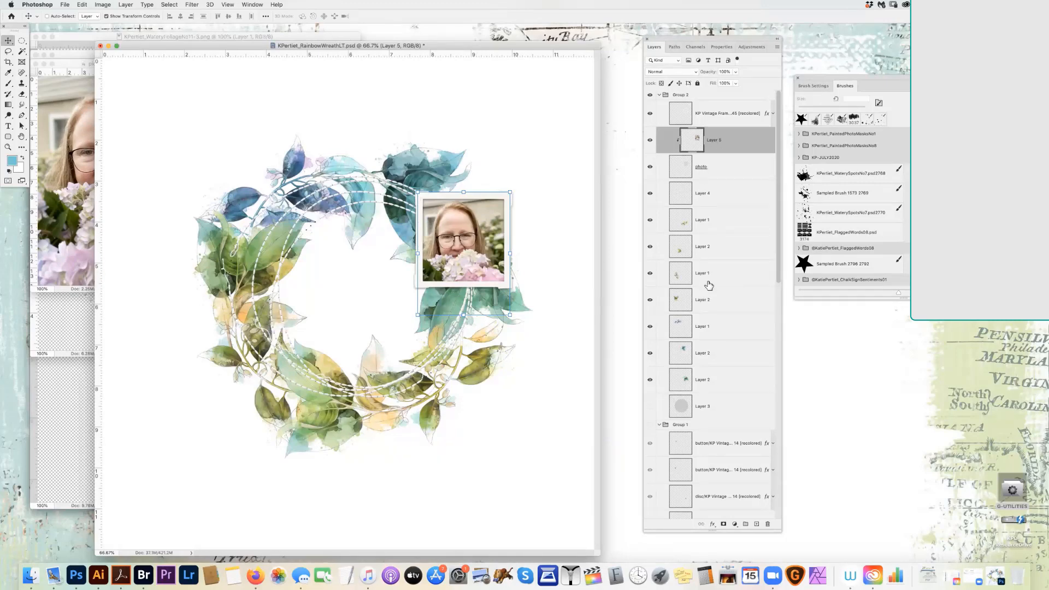
{"action": "scroll", "coordinate": [709, 284], "scroll_direction": "down", "scroll_amount": 2}
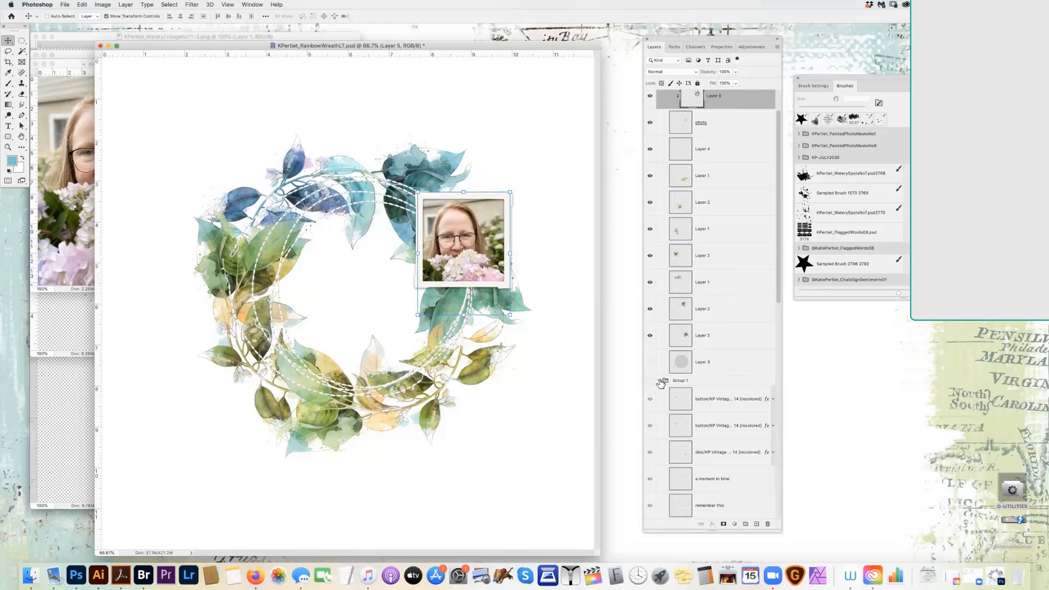
{"action": "left_click", "coordinate": [659, 381]}
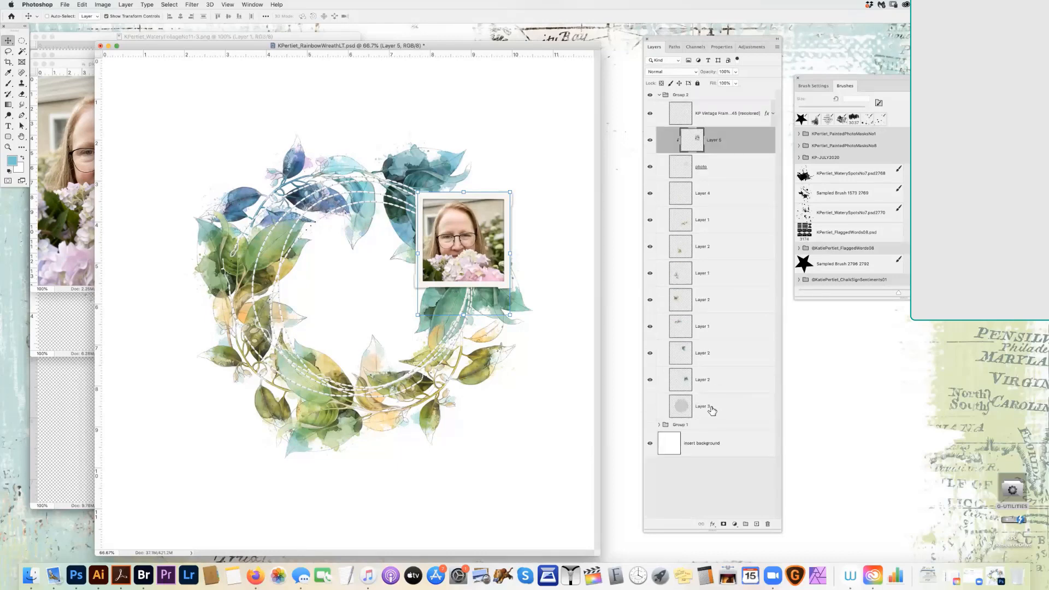
- Review the finished KPertiet_Captured.psd layout enlarged to 66.7%, and minimise it again
{"action": "left_click", "coordinate": [991, 569]}
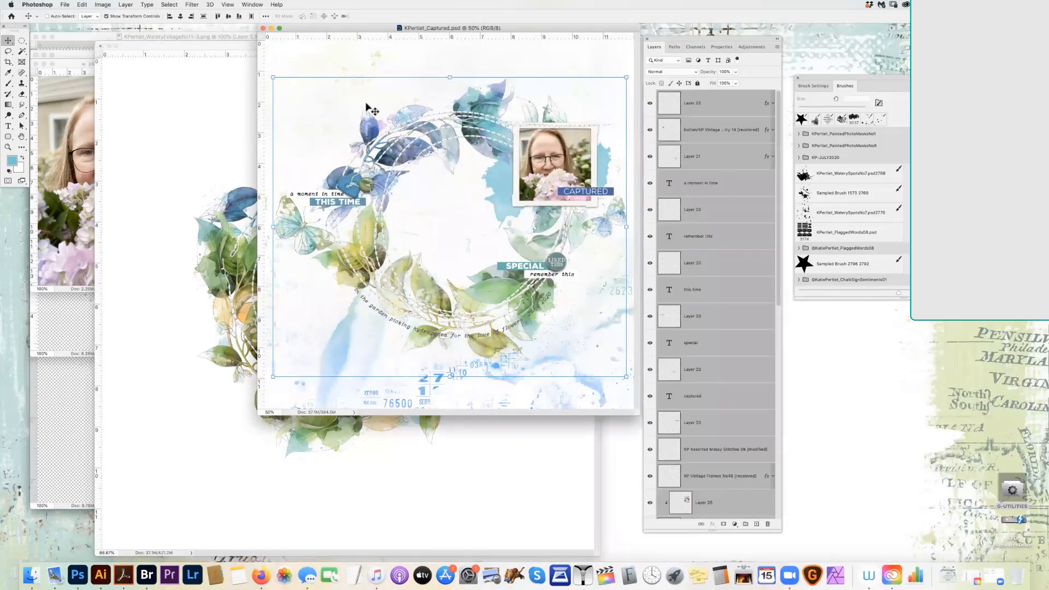
{"action": "key", "text": "super+equal"}
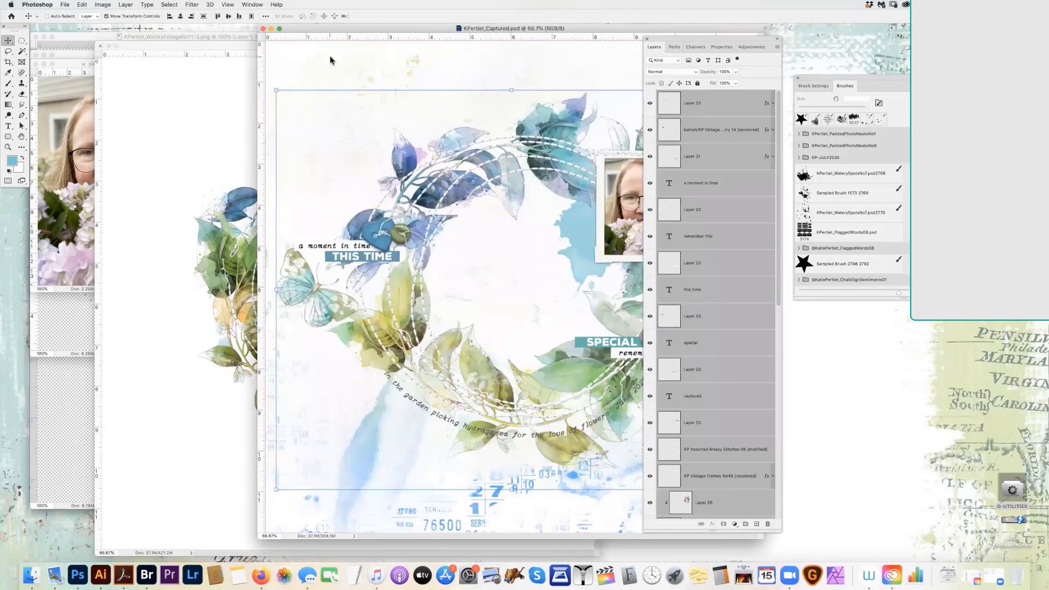
{"action": "left_click_drag", "start_coordinate": [318, 28], "coordinate": [142, 38]}
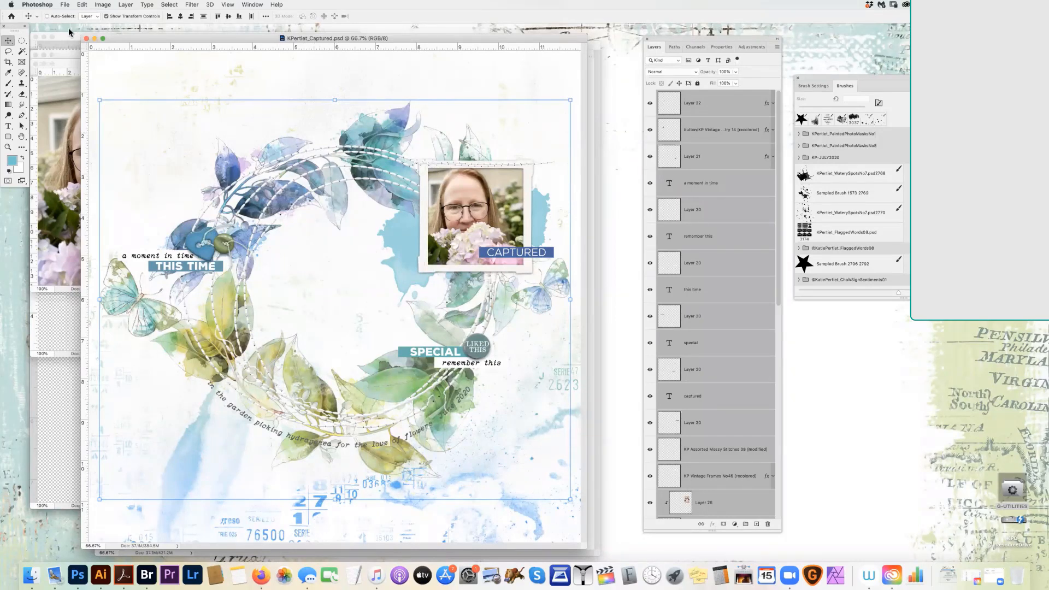
{"action": "left_click", "coordinate": [95, 39]}
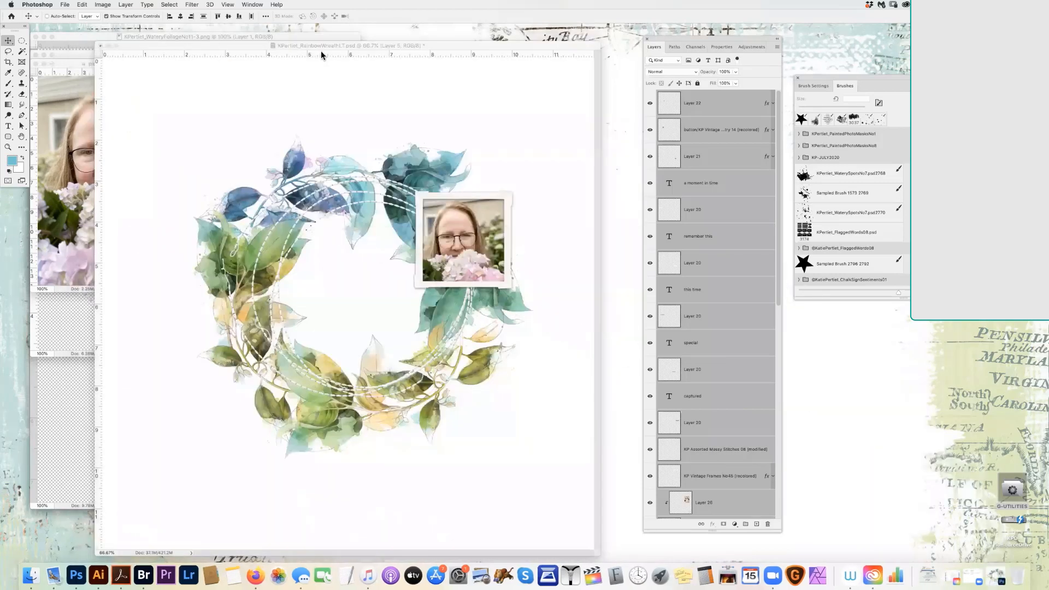
- Place KPertiet_RemnantOverlaysNo3-1.png across the page just above the hidden circle layer and fill its opaque pixels with the teal foreground colour
{"action": "left_click", "coordinate": [724, 415]}
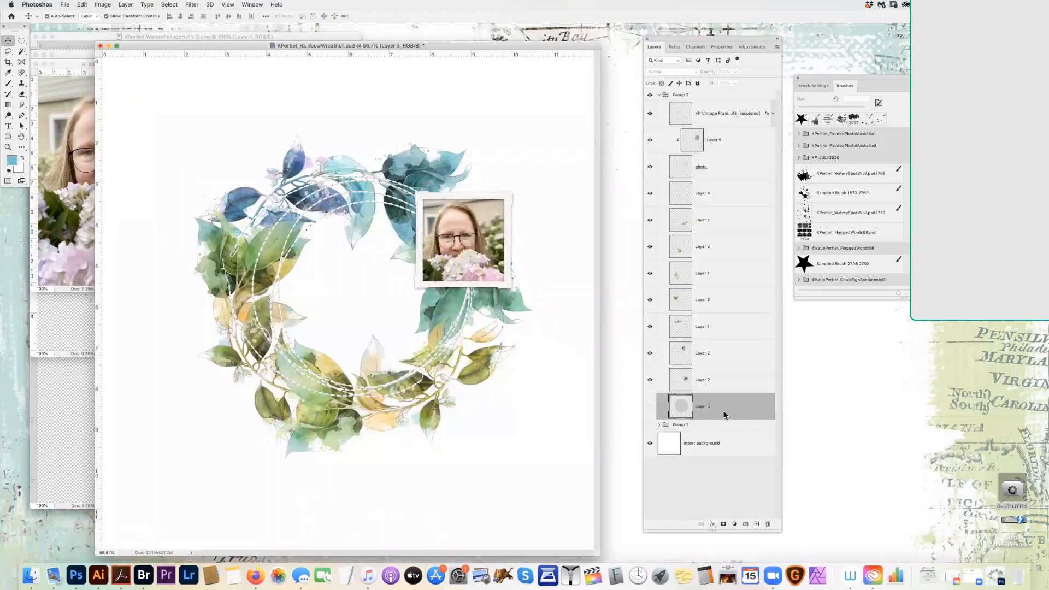
{"action": "key", "text": "super+o"}
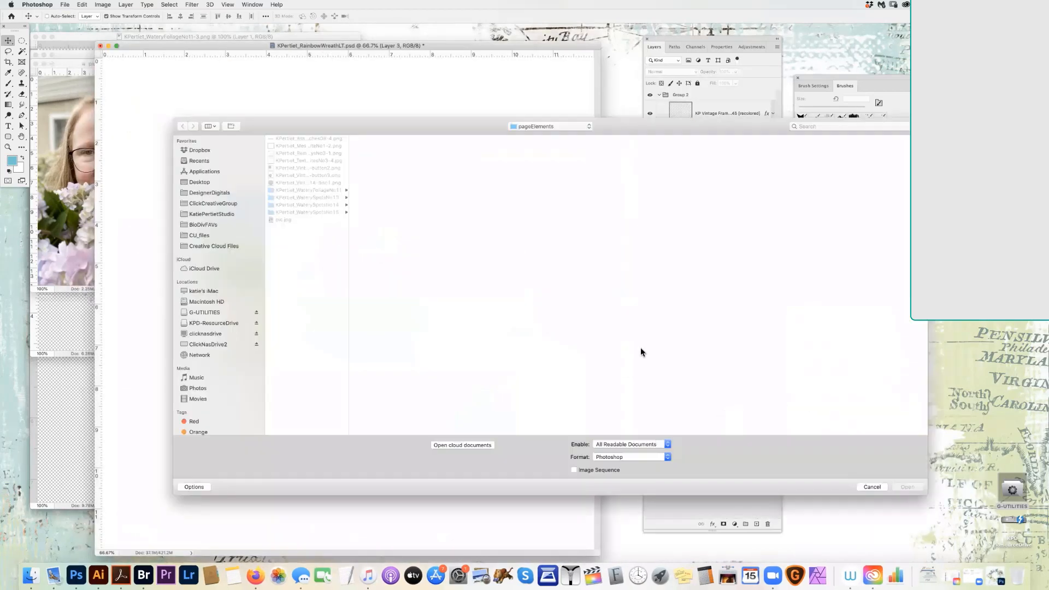
{"action": "left_click", "coordinate": [335, 153]}
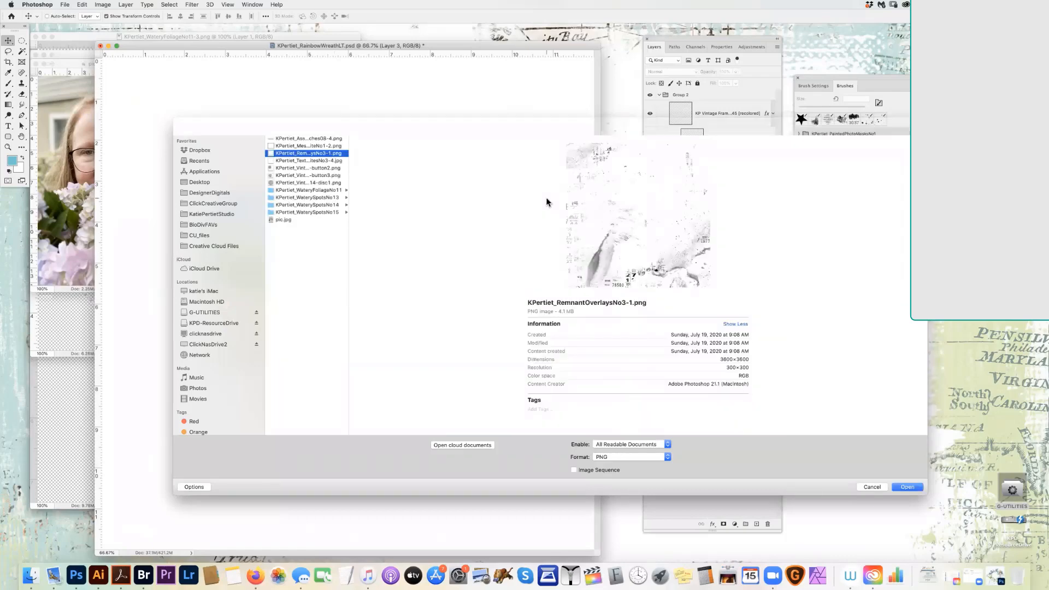
{"action": "key", "text": "Return"}
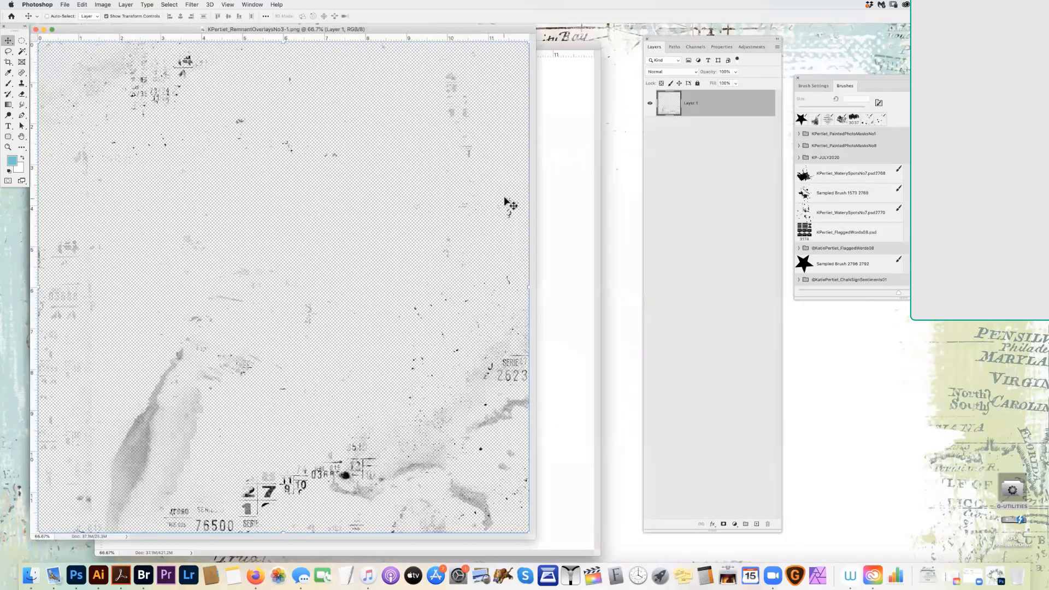
{"action": "left_click_drag", "start_coordinate": [507, 203], "coordinate": [566, 219]}
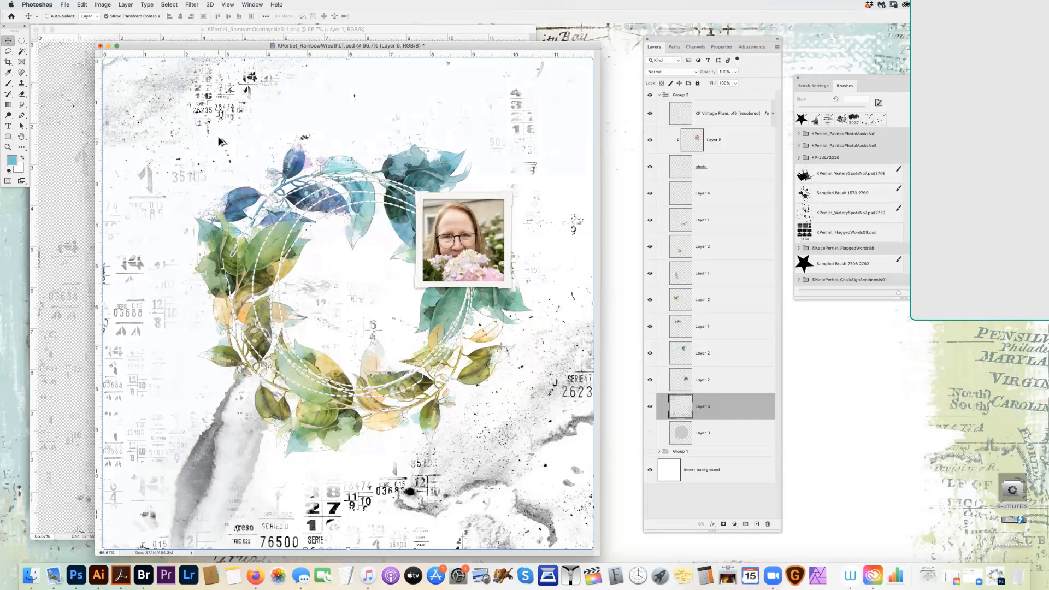
{"action": "key", "text": "alt+shift+BackSpace"}
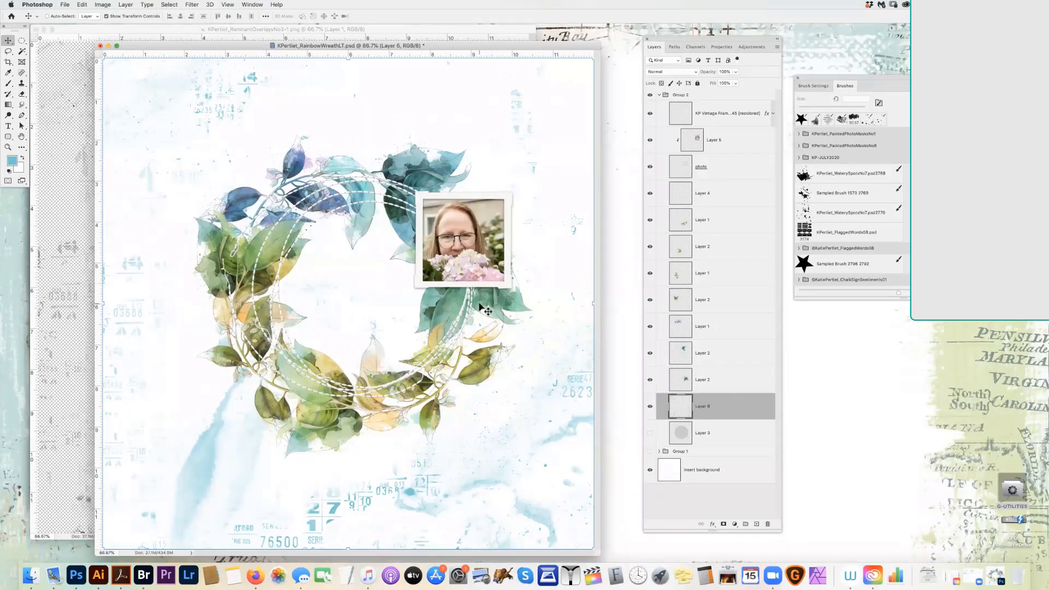
- Try recolouring the overlay's opaque pixels with slate blue #597e92 sampled from the wreath's dark blue leaf
{"action": "left_click", "coordinate": [12, 162]}
{"action": "left_click", "coordinate": [243, 196]}
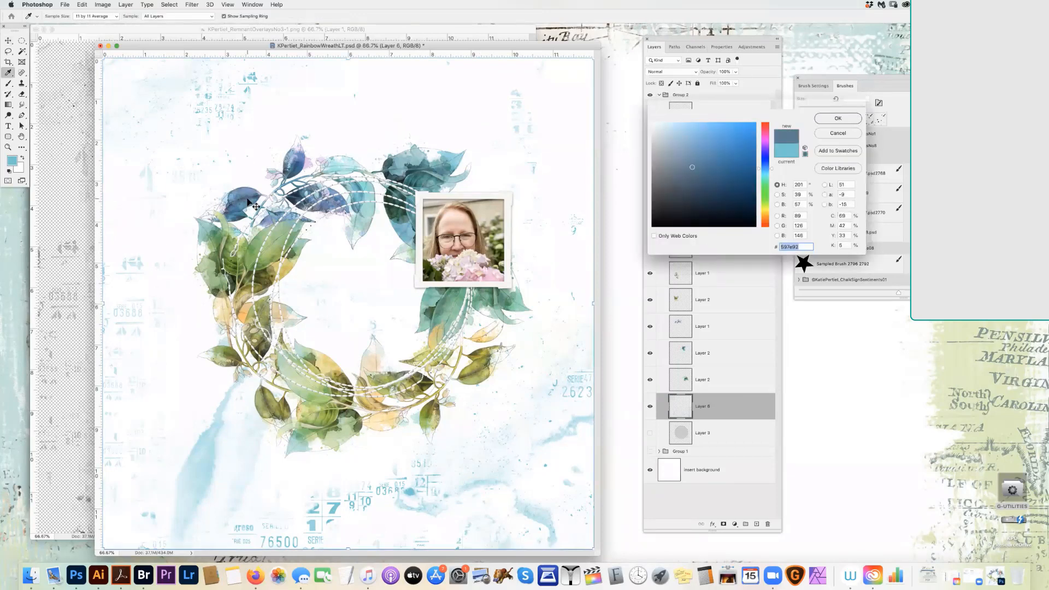
{"action": "key", "text": "Return"}
{"action": "key", "text": "v"}
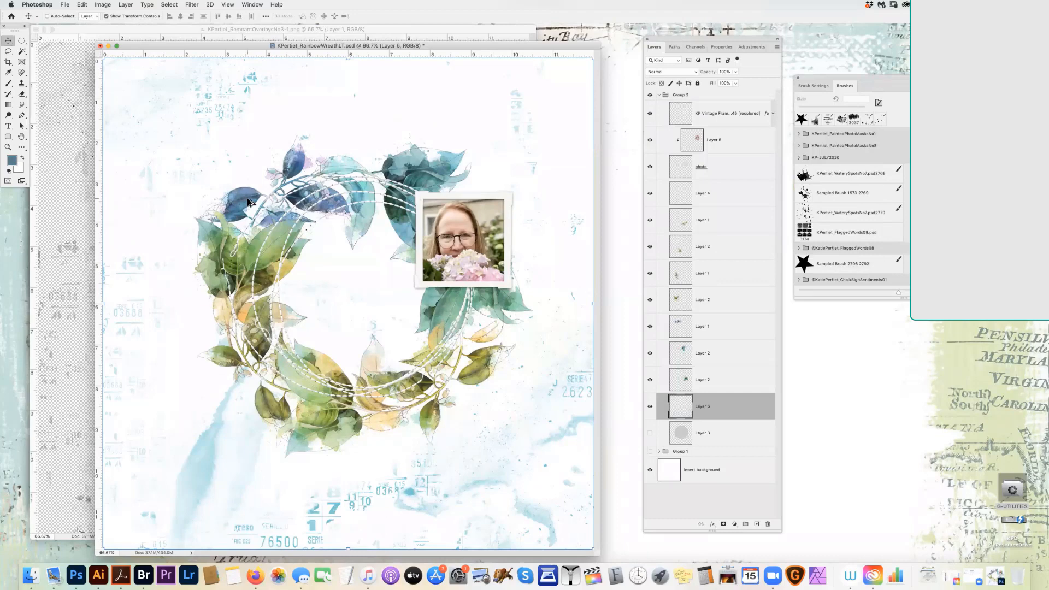
{"action": "key", "text": "alt+shift+BackSpace"}
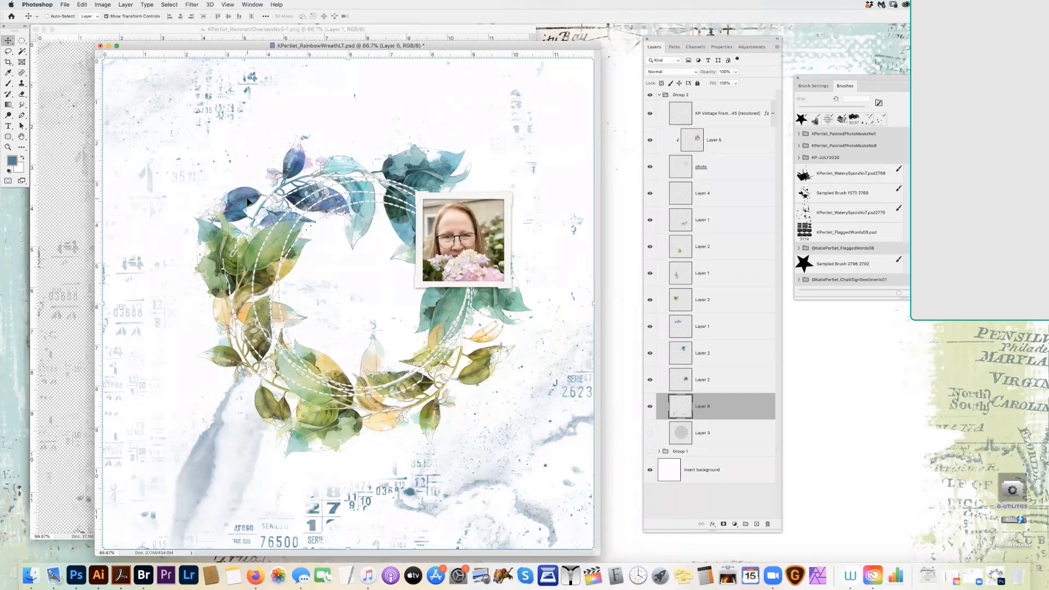
- Try filling the overlay's opaque pixels with the white background colour, and undo both the white and slate blue fills
{"action": "key", "text": "shift+super+BackSpace"}
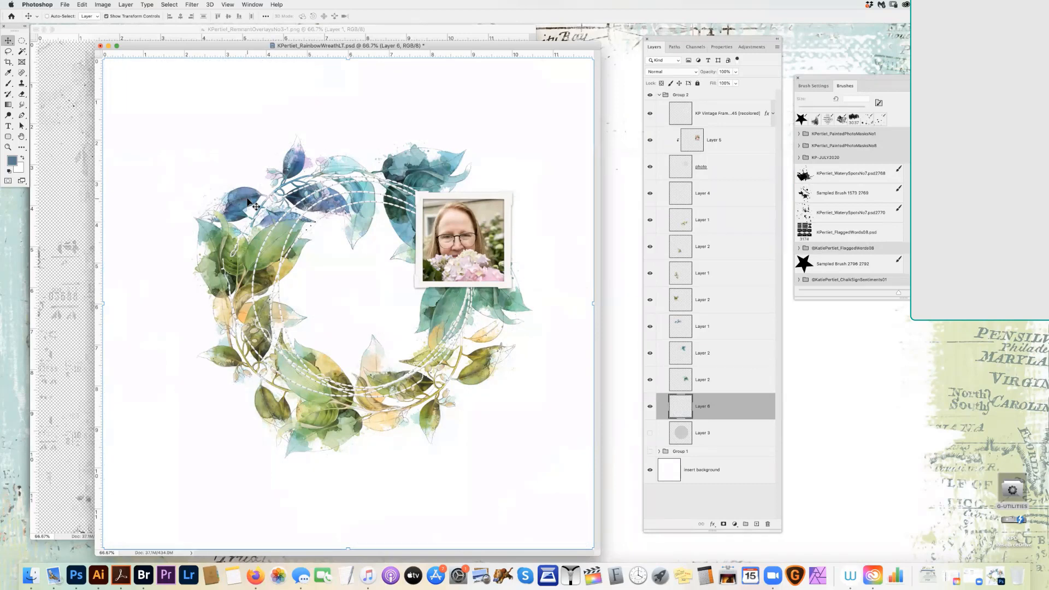
{"action": "key", "text": "super+z"}
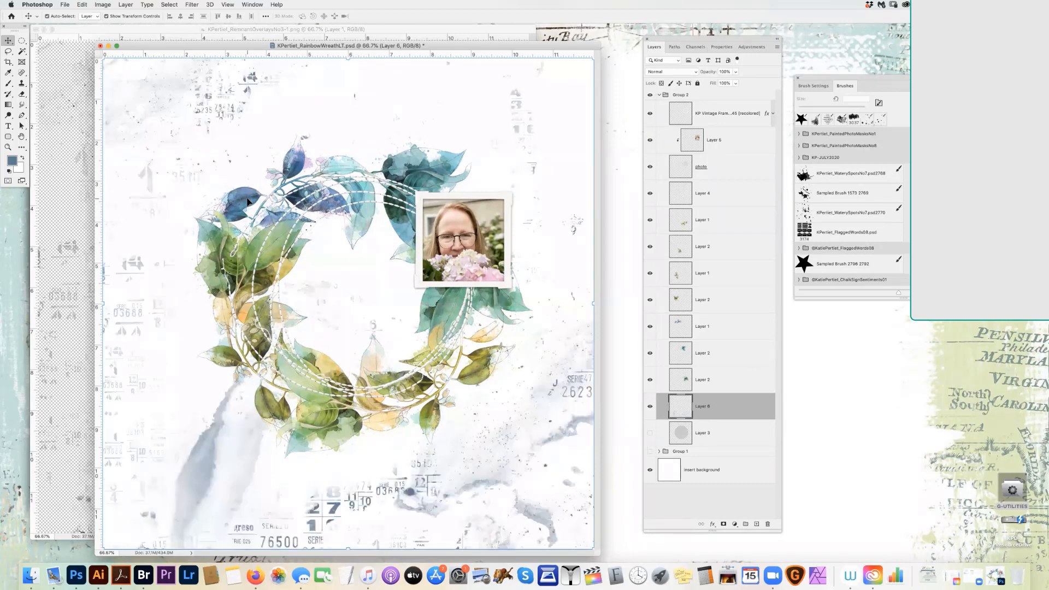
{"action": "key", "text": "super+z"}
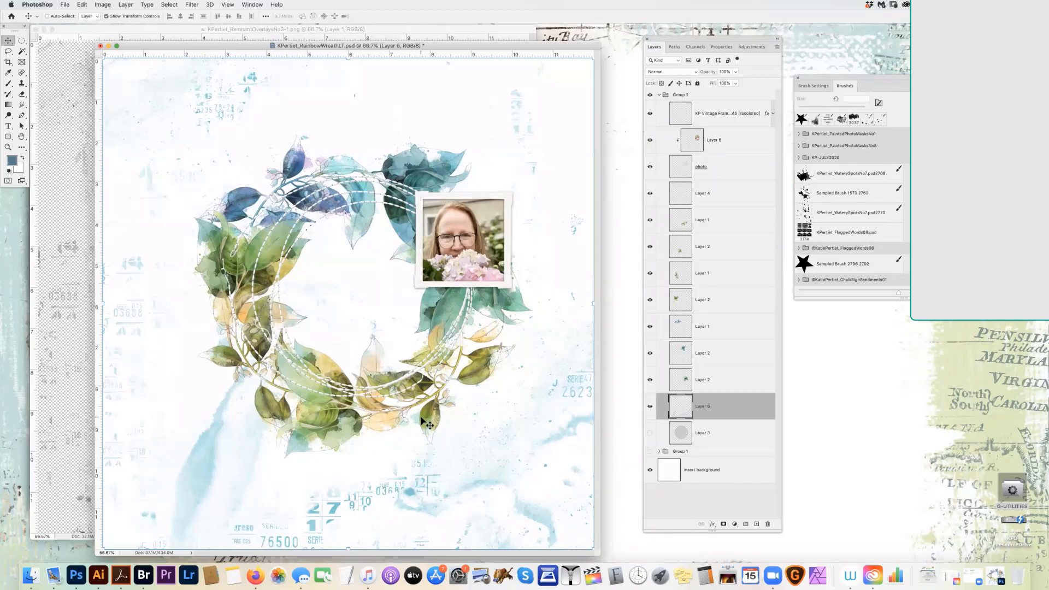
- Choose the custom blue-to-yellow preset for the Gradient tool and save a copy as a new preset in the gradient editor
{"action": "left_click", "coordinate": [8, 108]}
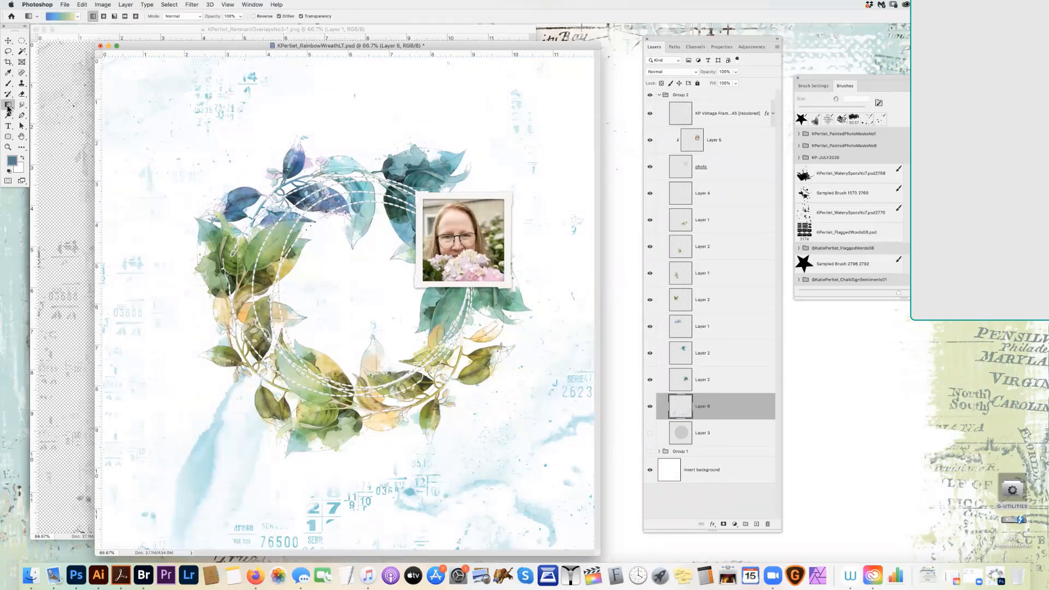
{"action": "left_click", "coordinate": [77, 16]}
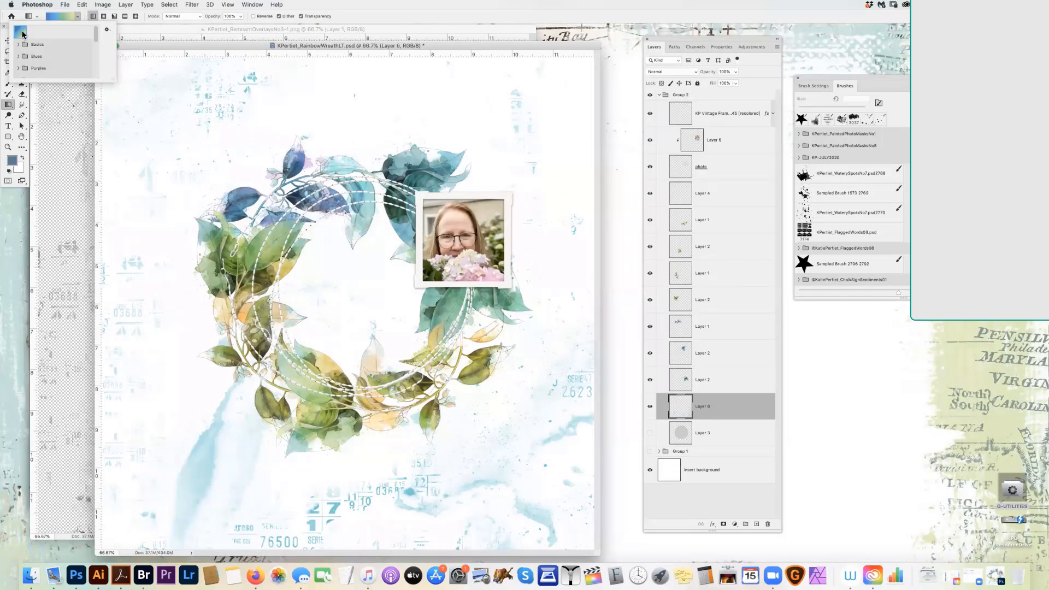
{"action": "double_click", "coordinate": [21, 33]}
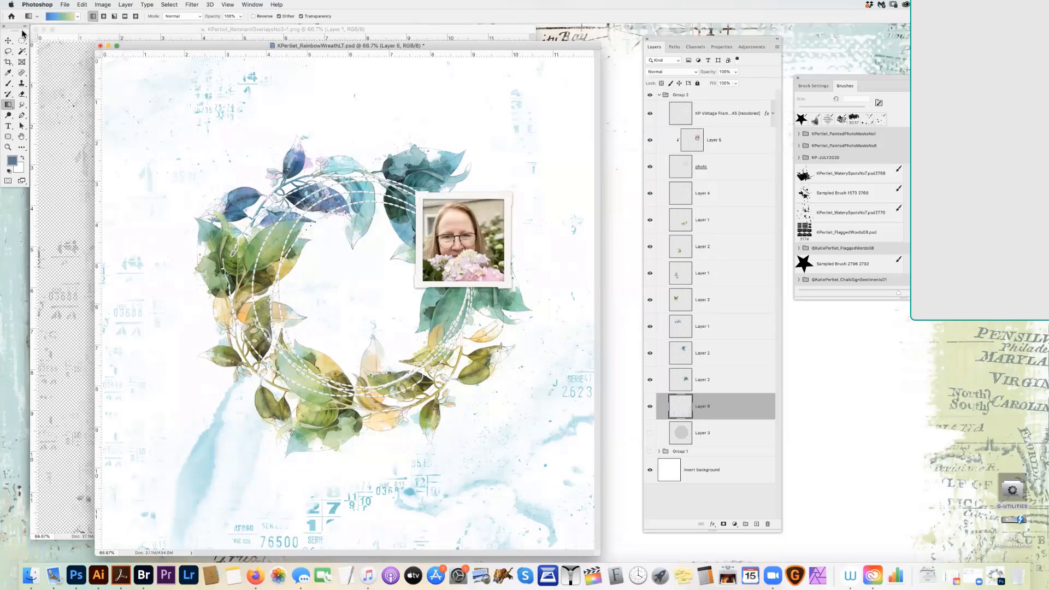
{"action": "left_click", "coordinate": [61, 17]}
{"action": "left_click_drag", "start_coordinate": [742, 143], "coordinate": [750, 124]}
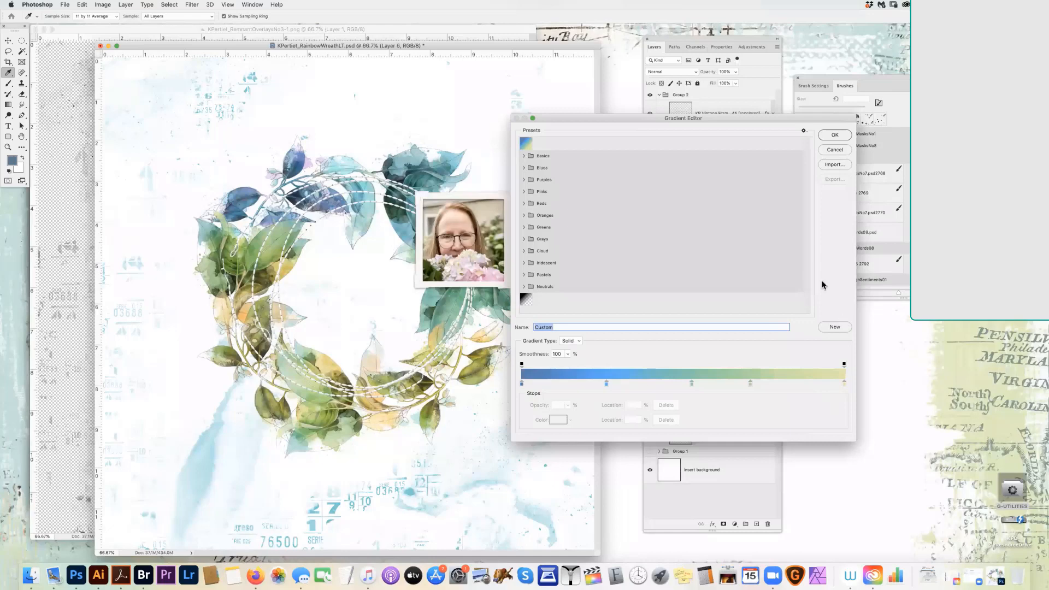
{"action": "left_click", "coordinate": [831, 327]}
- Recolour the gradient's first stop with blue #5d7fa8, sampled from the wreath's blue leaves and darkened
{"action": "left_click", "coordinate": [521, 385]}
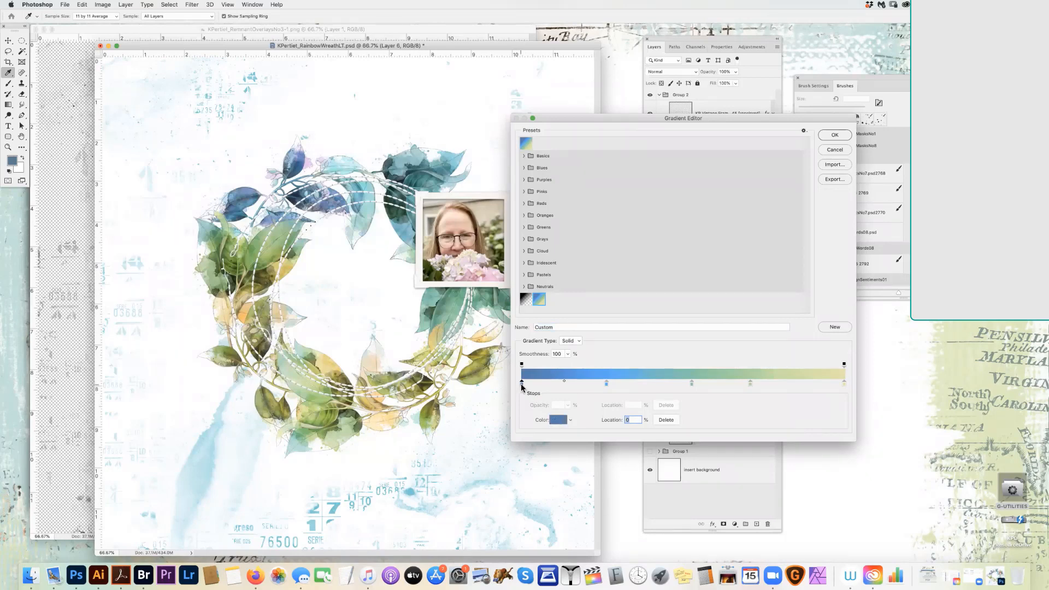
{"action": "left_click", "coordinate": [556, 420]}
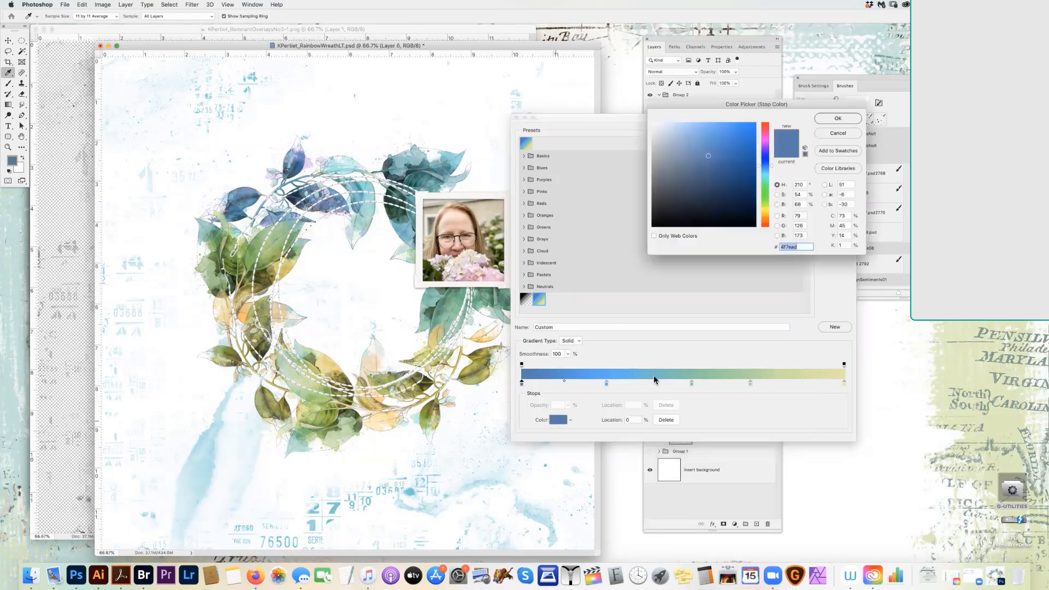
{"action": "left_click", "coordinate": [332, 193]}
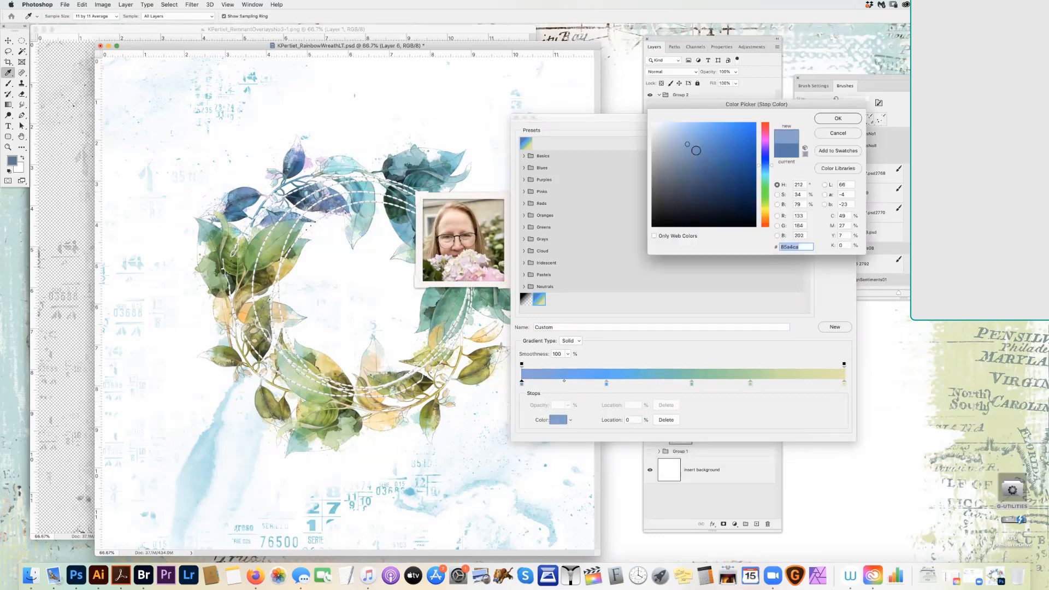
{"action": "left_click_drag", "start_coordinate": [697, 155], "coordinate": [706, 159]}
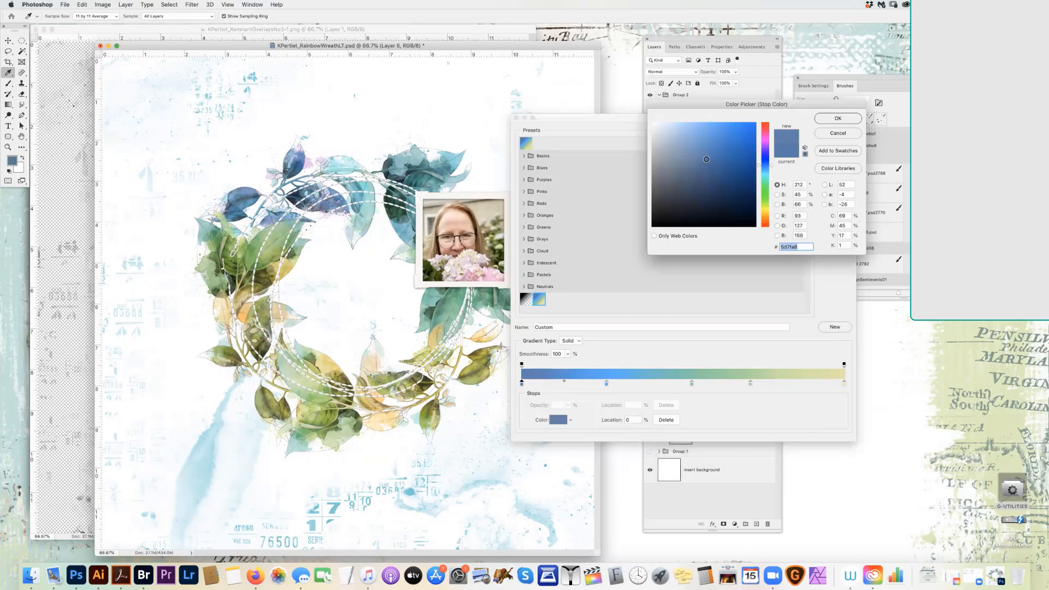
{"action": "left_click", "coordinate": [837, 118]}
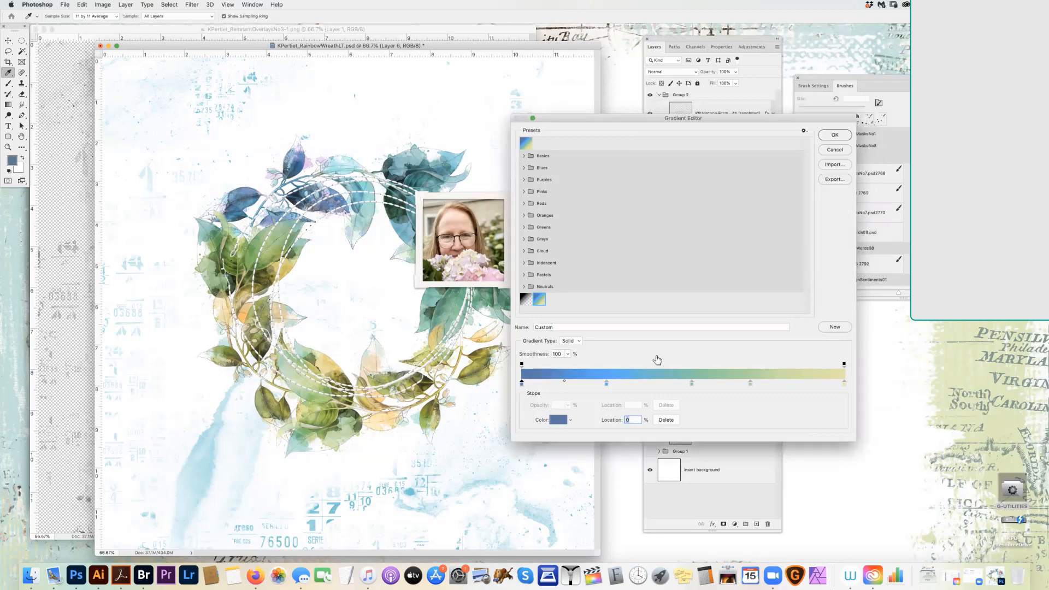
- Shift the gradient's bright blue second stop to a location of about 22%
{"action": "left_click_drag", "start_coordinate": [606, 383], "coordinate": [573, 419]}
{"action": "left_click", "coordinate": [591, 385]}
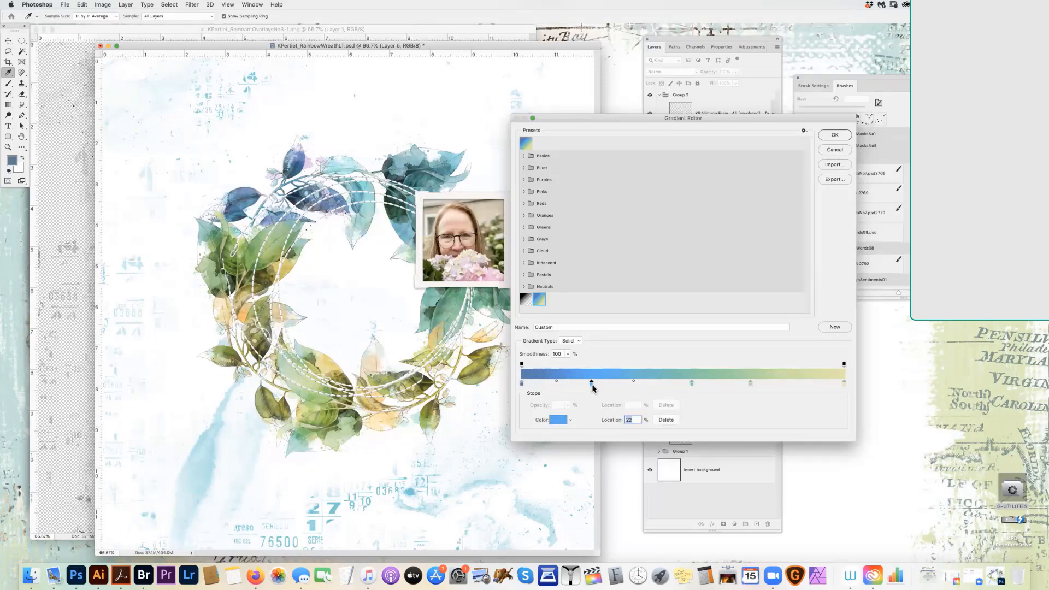
{"action": "left_click_drag", "start_coordinate": [592, 387], "coordinate": [590, 387]}
- Recolour the gradient's teal stop at 52% with green #76be90 sampled from the wreath's leaf below the photo
{"action": "left_click", "coordinate": [691, 385]}
{"action": "left_click", "coordinate": [558, 420]}
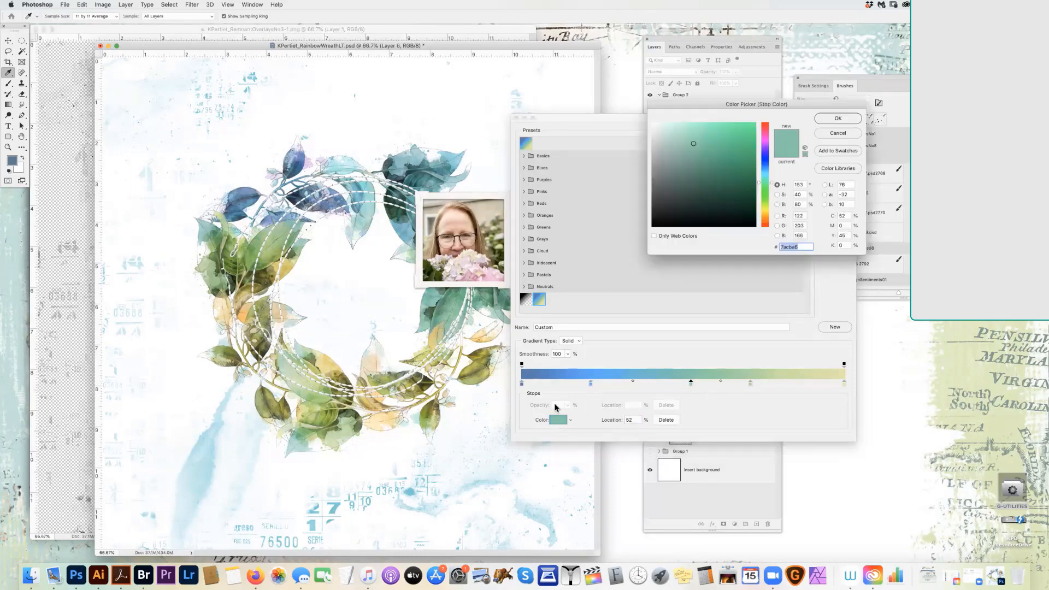
{"action": "left_click", "coordinate": [448, 308]}
{"action": "left_click", "coordinate": [448, 309]}
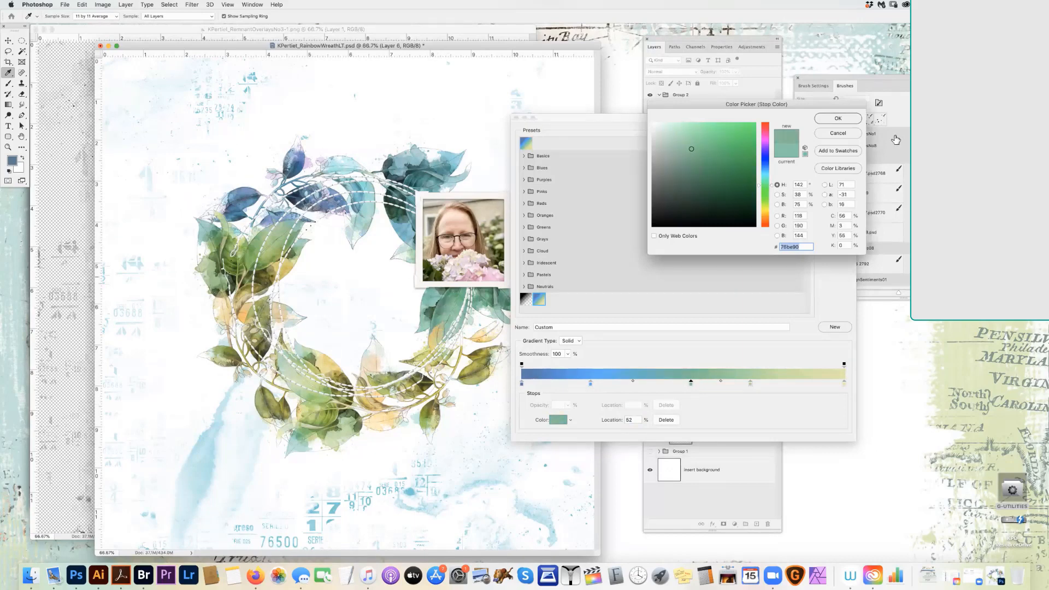
{"action": "left_click", "coordinate": [838, 118]}
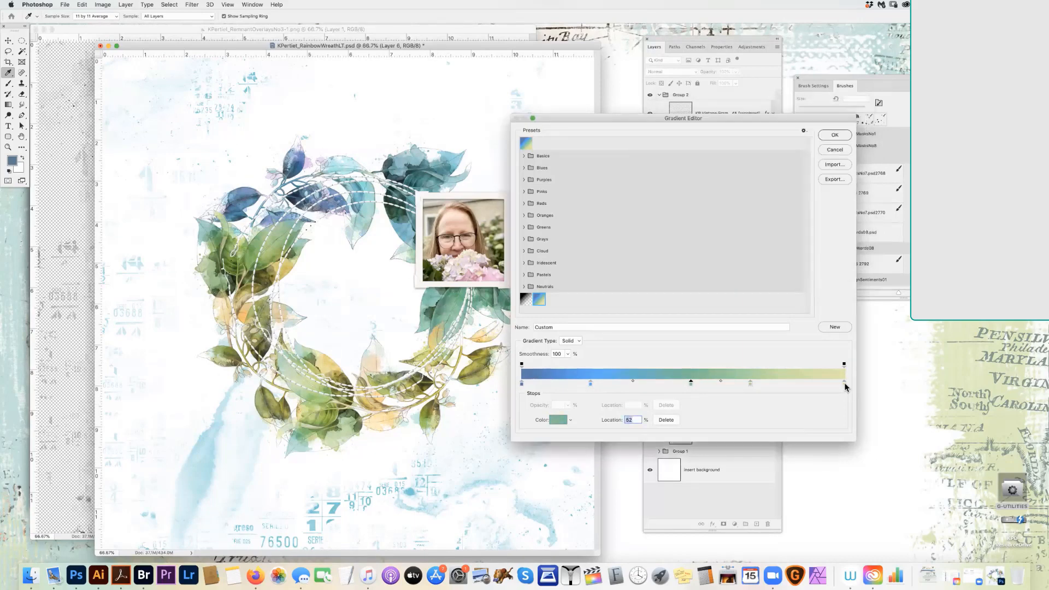
- Recolour the gradient's last stop with the pale orange of the wreath's lower leaf, and accept the edited gradient
{"action": "left_click", "coordinate": [843, 383]}
{"action": "left_click", "coordinate": [381, 423]}
{"action": "left_click", "coordinate": [836, 137]}
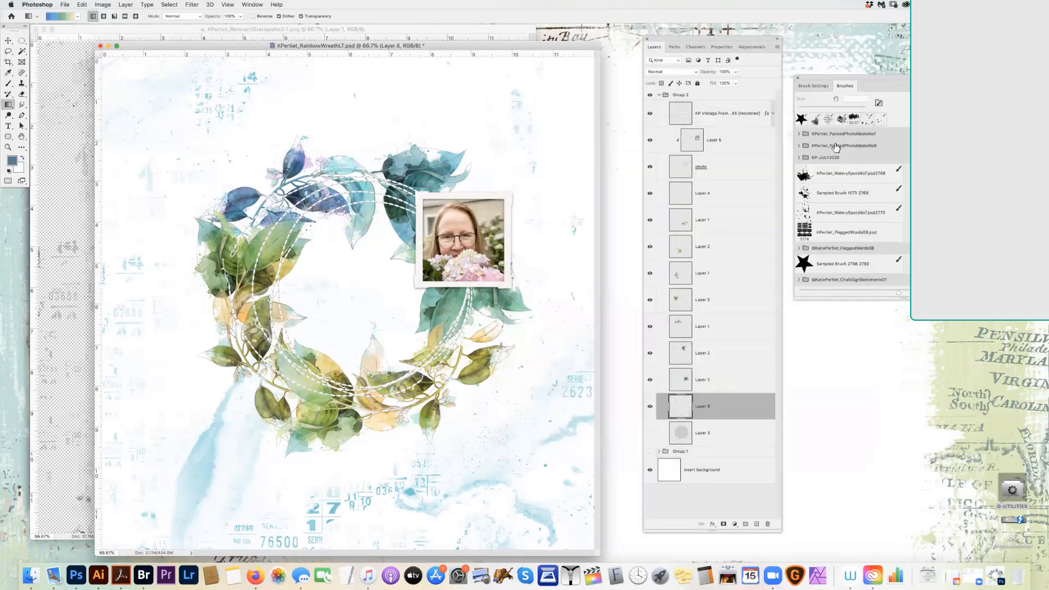
- Create a layer above the overlay, load the overlay's pixels as a selection, and hide the overlay layer and the selection edges
{"action": "left_click", "coordinate": [757, 525]}
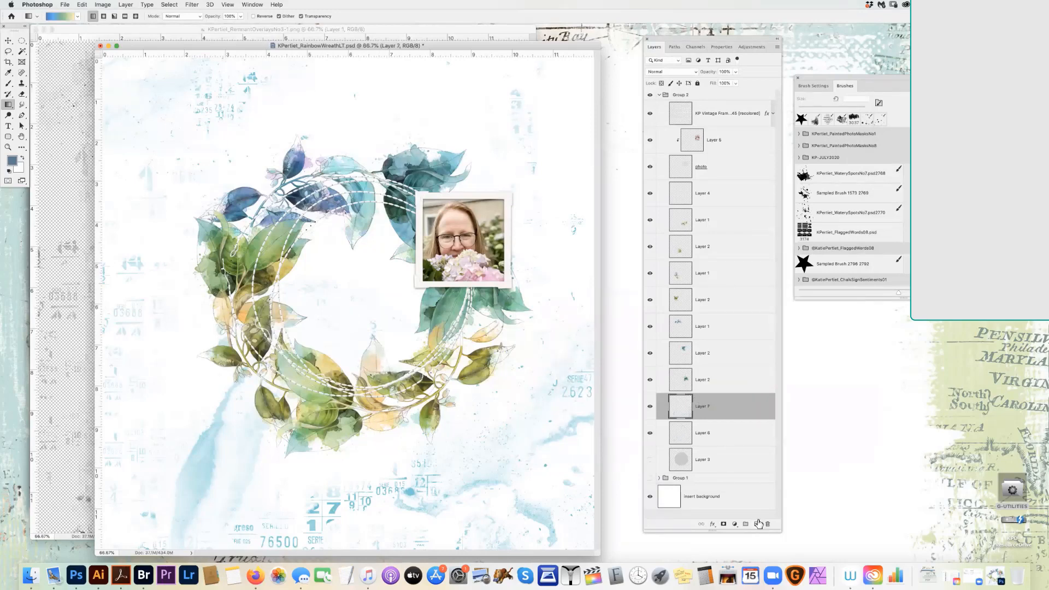
{"action": "left_click", "coordinate": [677, 440], "text": "super"}
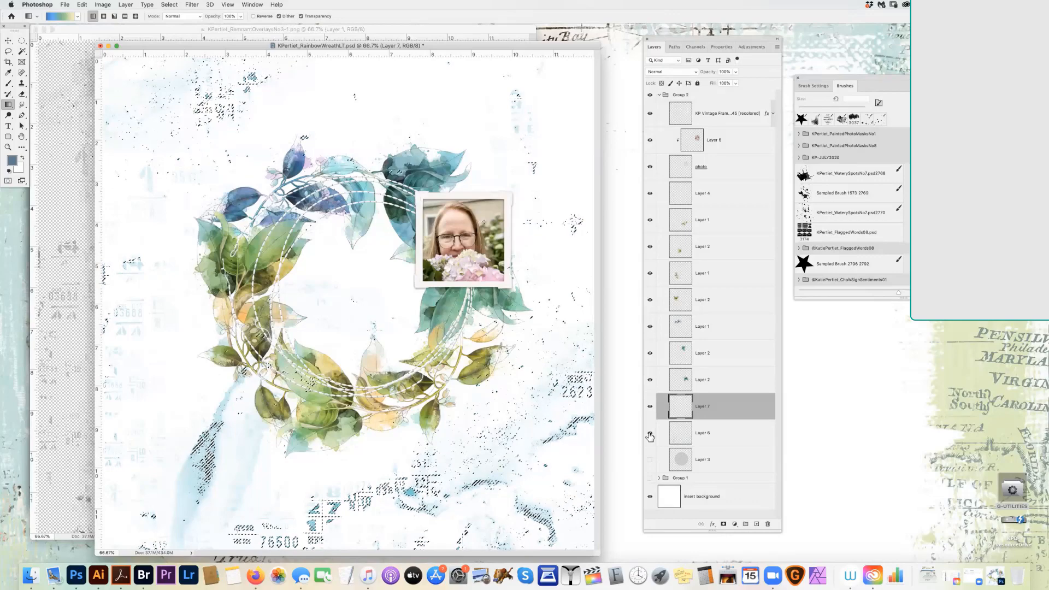
{"action": "left_click", "coordinate": [650, 433]}
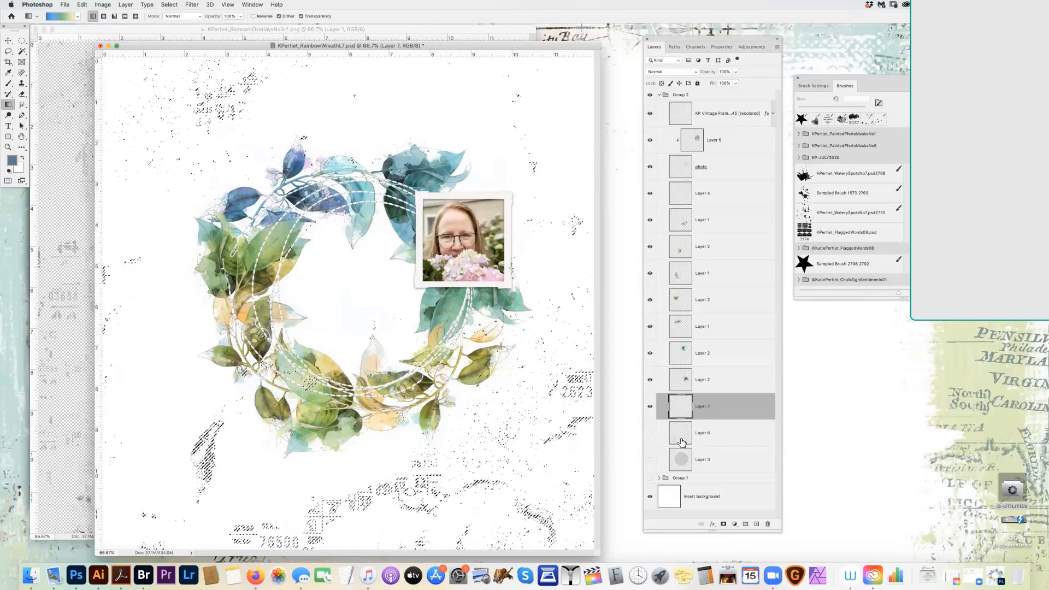
{"action": "key", "text": "super+h"}
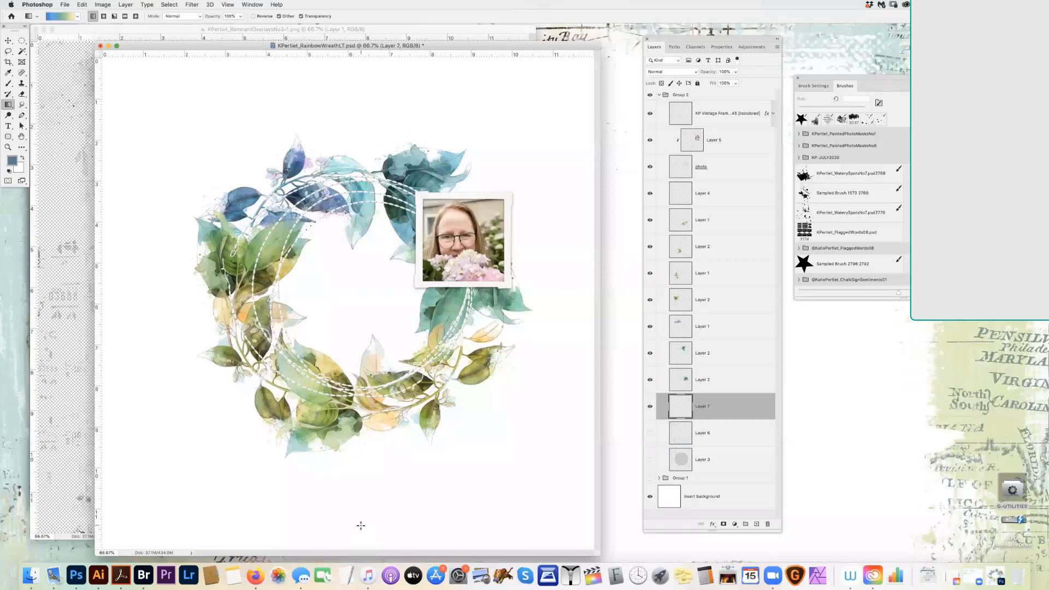
- Try filling the overlay selection with a vertical gradient from the page's lower part to near its top, and undo it
{"action": "left_click_drag", "start_coordinate": [361, 526], "coordinate": [364, 111]}
{"action": "left_click_drag", "start_coordinate": [370, 114], "coordinate": [370, 114]}
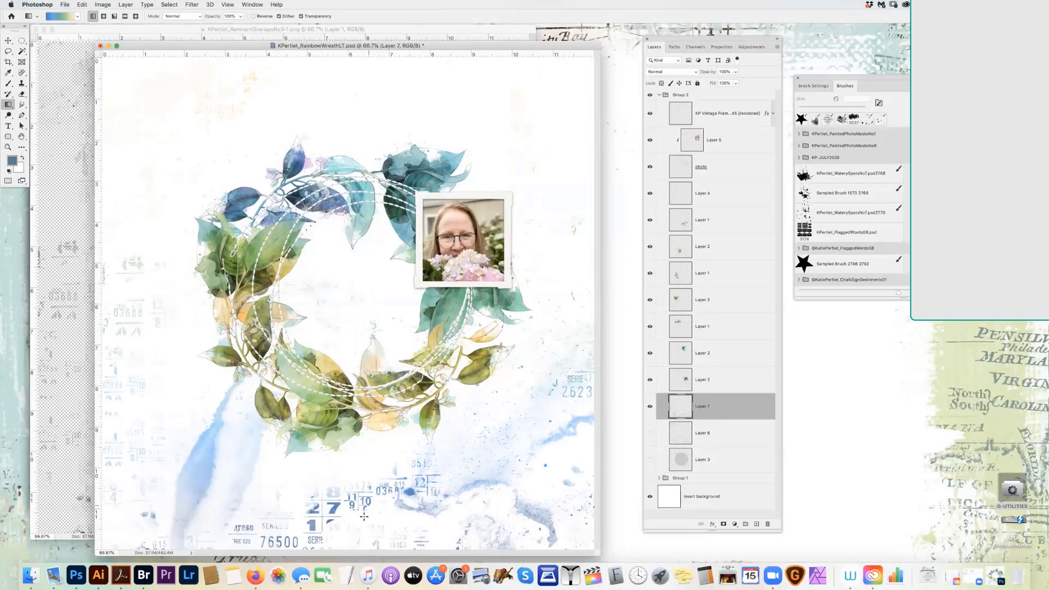
{"action": "key", "text": "super+z"}
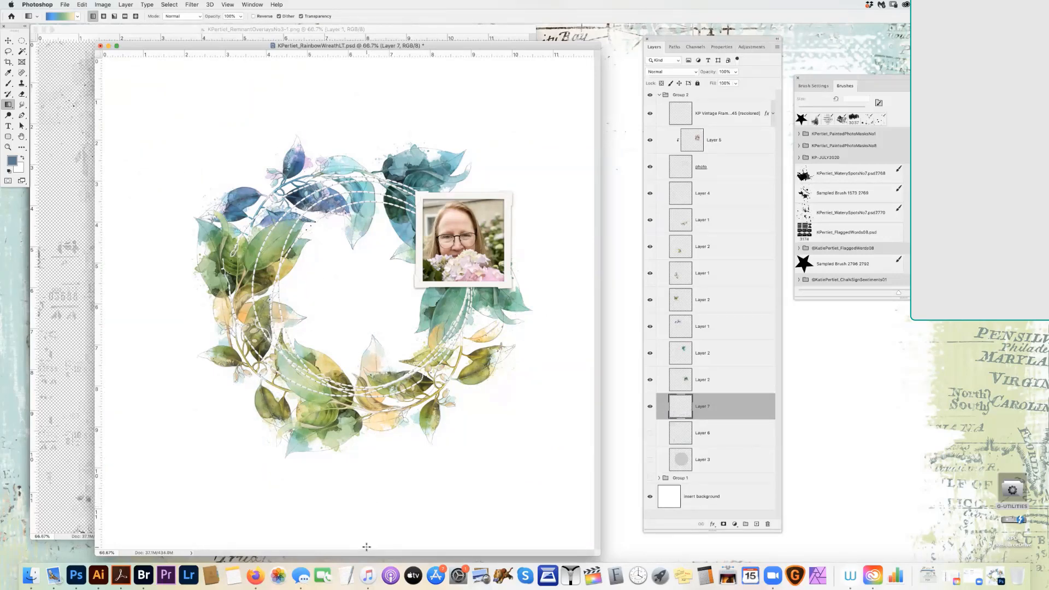
- Fill the overlay selection with a vertical gradient running from the page's bottom edge up to the wreath's upper leaves
{"action": "left_click_drag", "start_coordinate": [366, 547], "coordinate": [366, 273]}
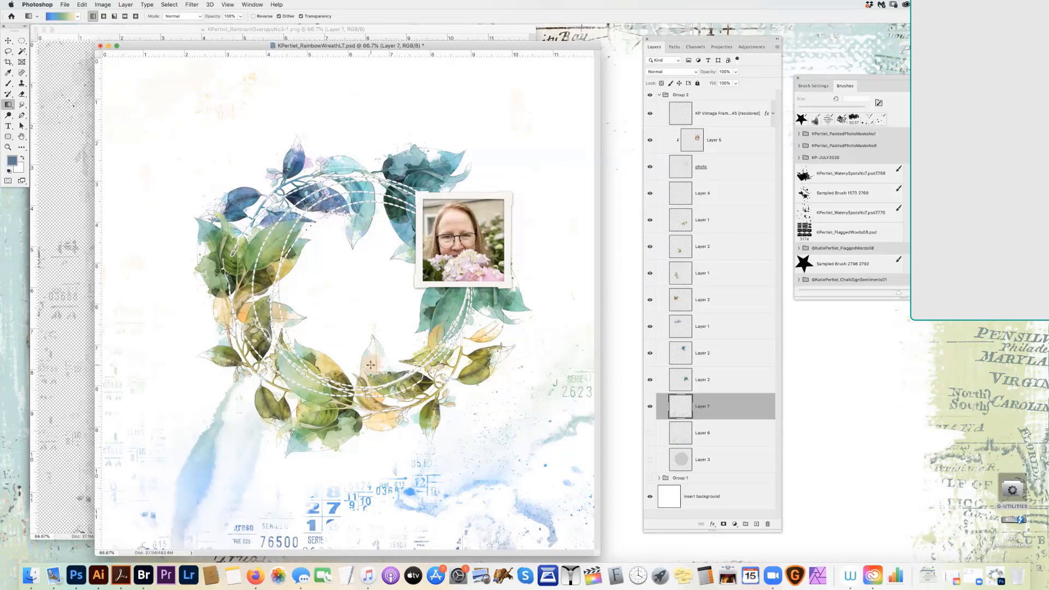
{"action": "left_click_drag", "start_coordinate": [370, 364], "coordinate": [369, 500]}
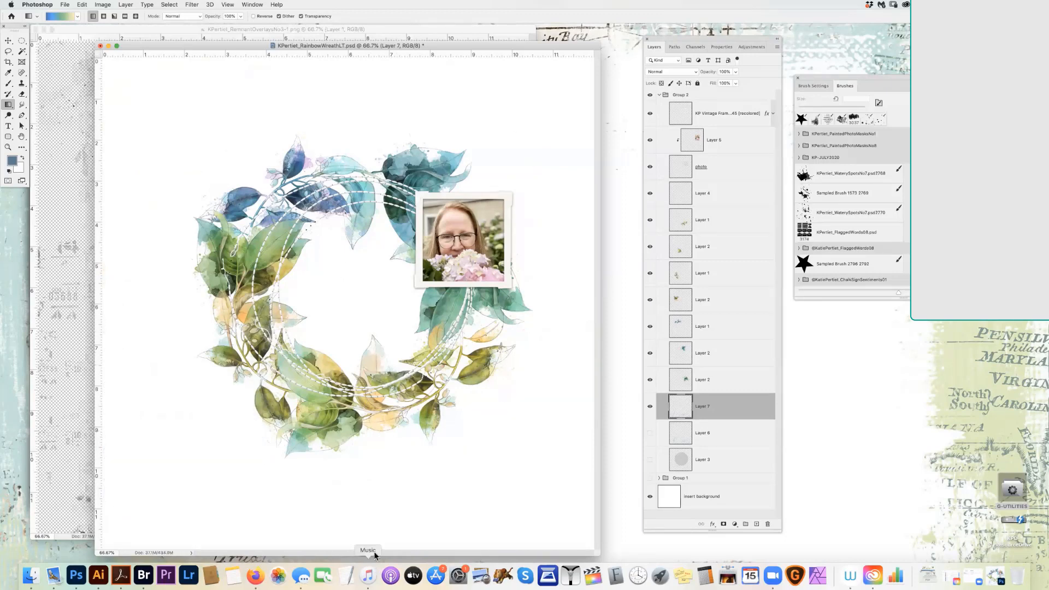
{"action": "left_click_drag", "start_coordinate": [372, 547], "coordinate": [380, 199]}
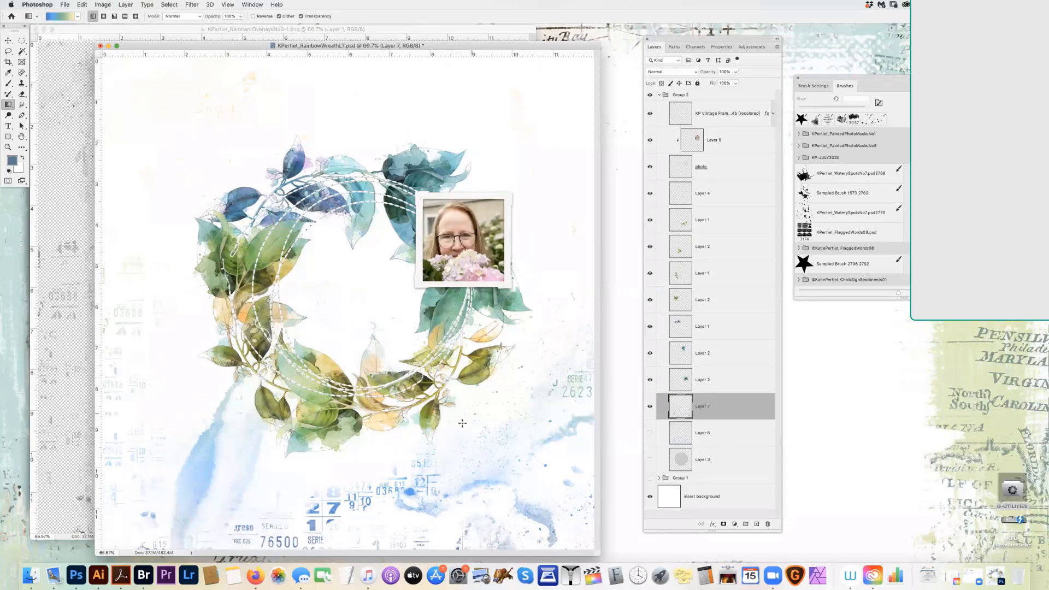
- Lighten the gradient overlay with Curves by raising input 126 to output 190 and lifting the curve's black point
{"action": "key", "text": "super+m"}
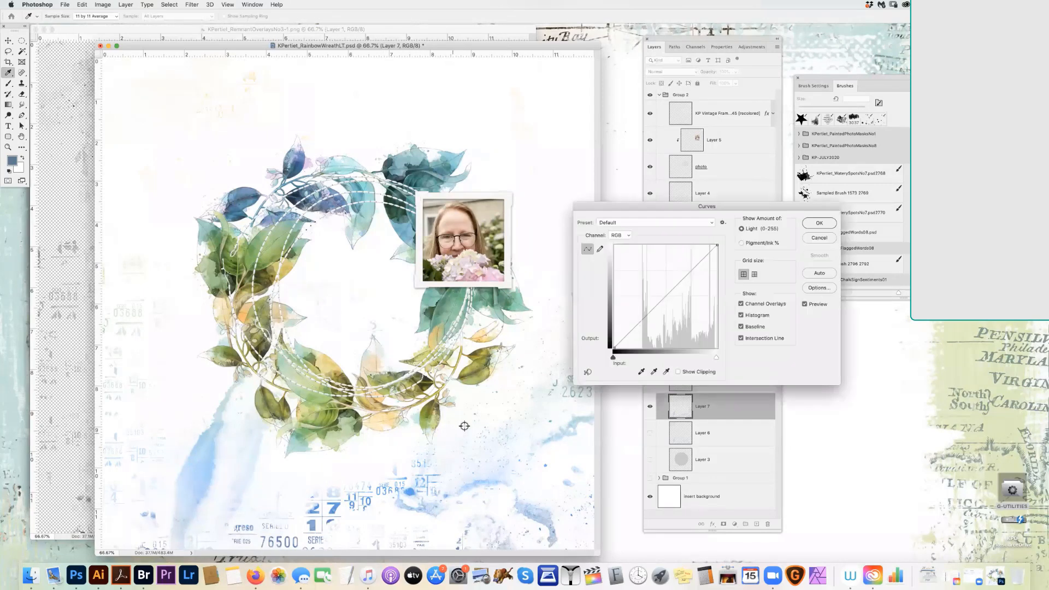
{"action": "left_click_drag", "start_coordinate": [672, 281], "coordinate": [665, 271]}
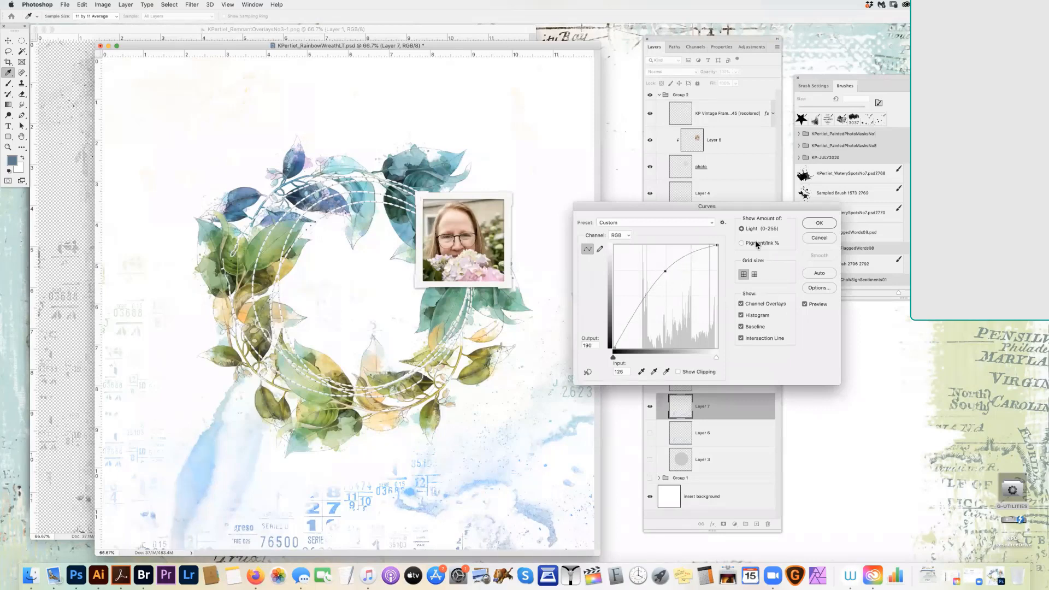
{"action": "left_click_drag", "start_coordinate": [614, 347], "coordinate": [604, 329]}
{"action": "left_click", "coordinate": [814, 223]}
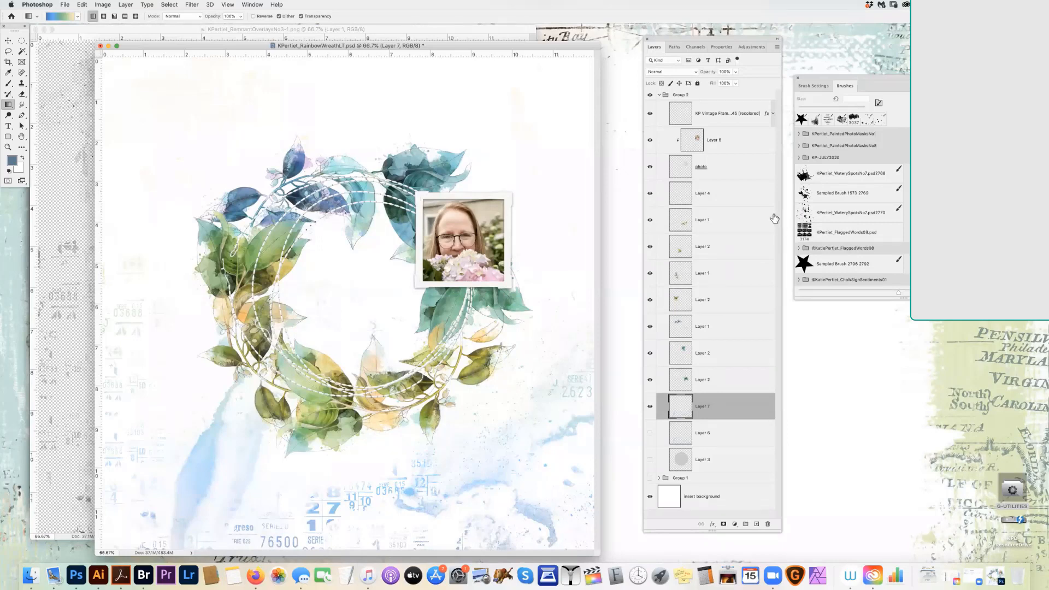
- Select the green and yellow foliage cluster at the wreath's bottom and move it to the wreath's lower-left curve
{"action": "left_click", "coordinate": [996, 580]}
{"action": "left_click", "coordinate": [21, 116]}
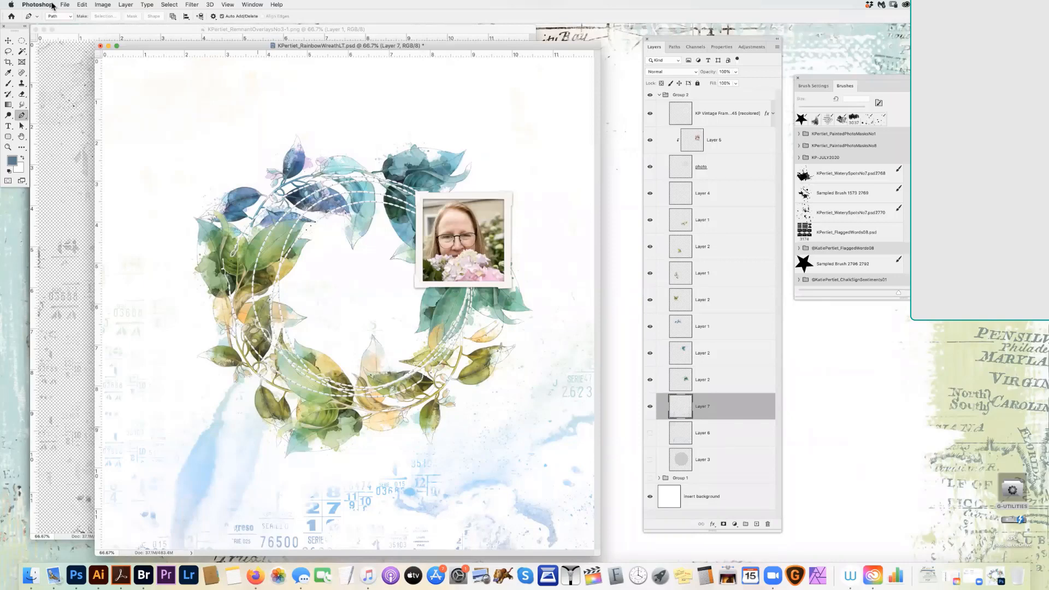
{"action": "left_click", "coordinate": [8, 41]}
{"action": "right_click", "coordinate": [319, 425]}
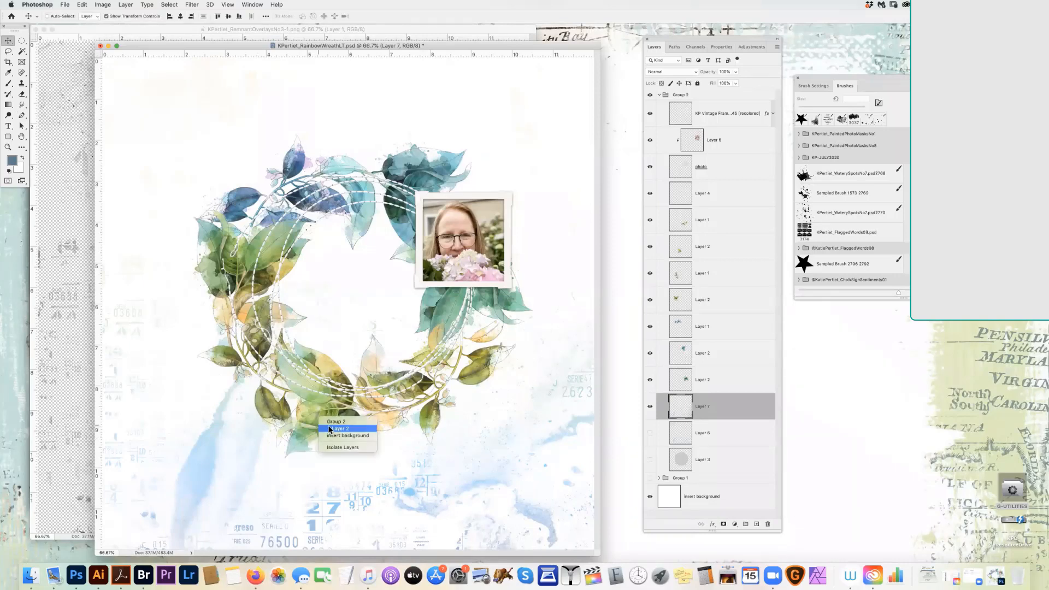
{"action": "left_click", "coordinate": [327, 432]}
{"action": "left_click_drag", "start_coordinate": [319, 435], "coordinate": [305, 410]}
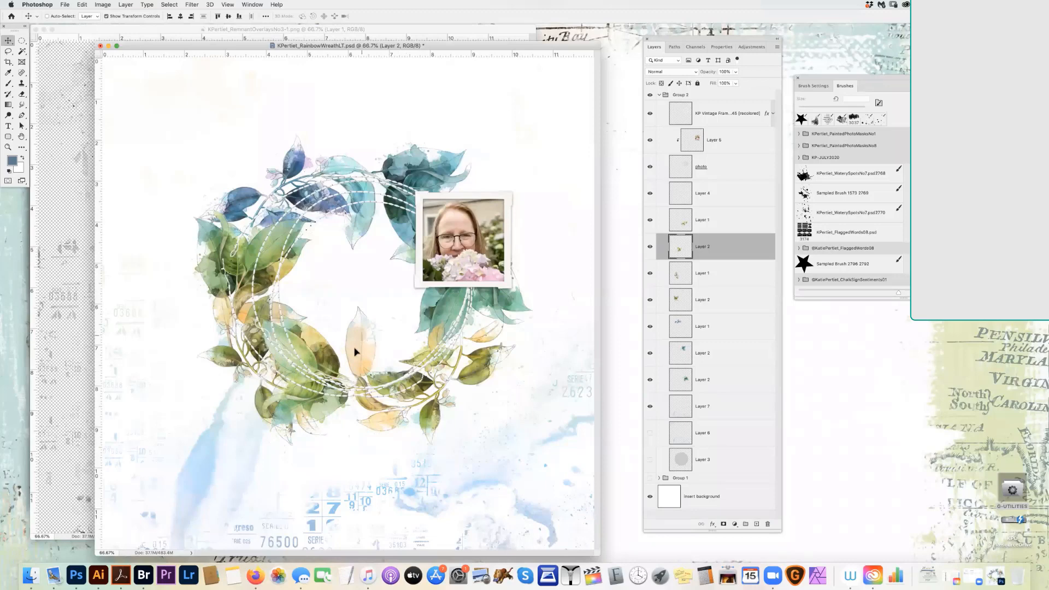
{"action": "left_click_drag", "start_coordinate": [363, 337], "coordinate": [322, 353]}
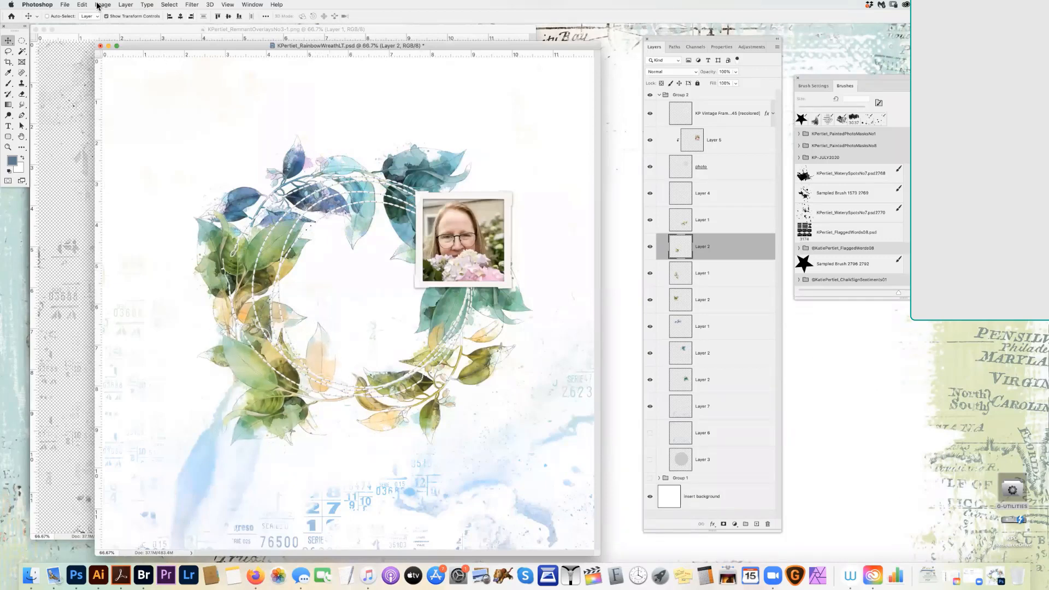
- Rotate the green and yellow foliage cluster about 23 degrees clockwise and move it to the wreath's bottom curve
{"action": "left_click", "coordinate": [67, 6]}
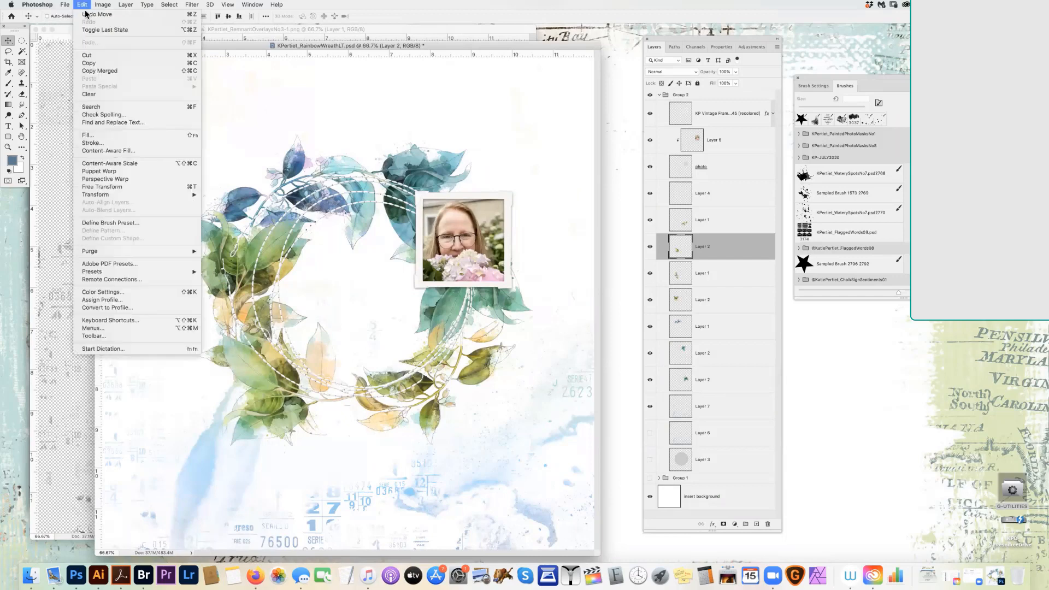
{"action": "mouse_move", "coordinate": [164, 194]}
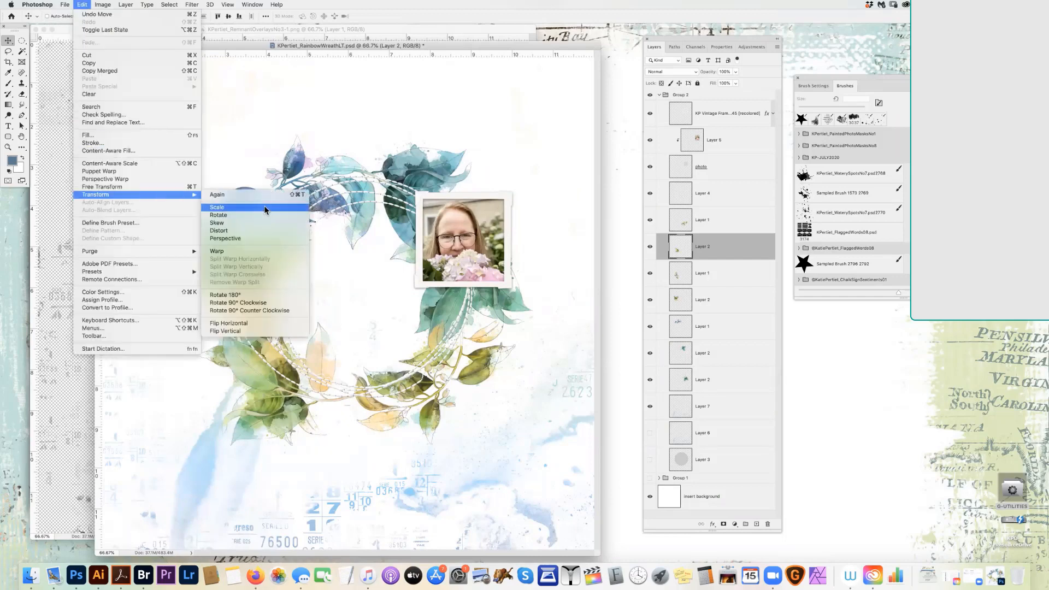
{"action": "key", "text": "Return"}
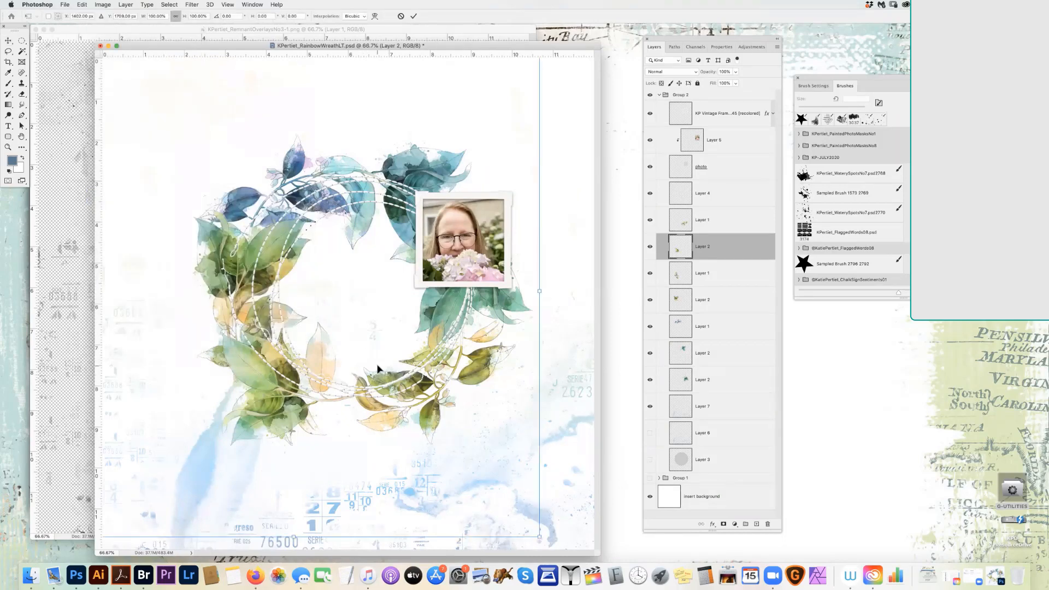
{"action": "key", "text": "Return"}
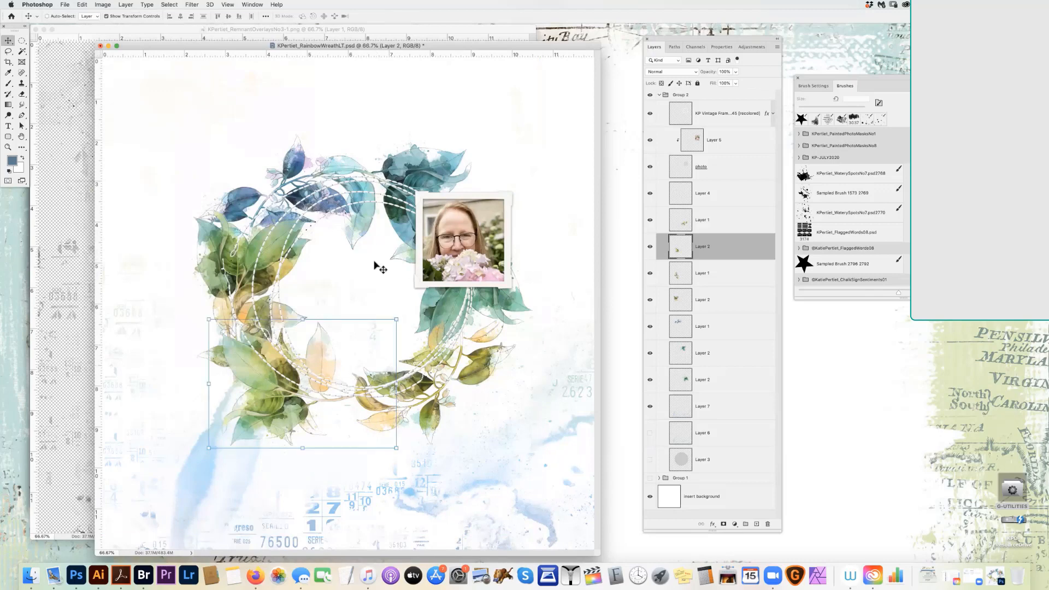
{"action": "left_click_drag", "start_coordinate": [400, 313], "coordinate": [419, 357]}
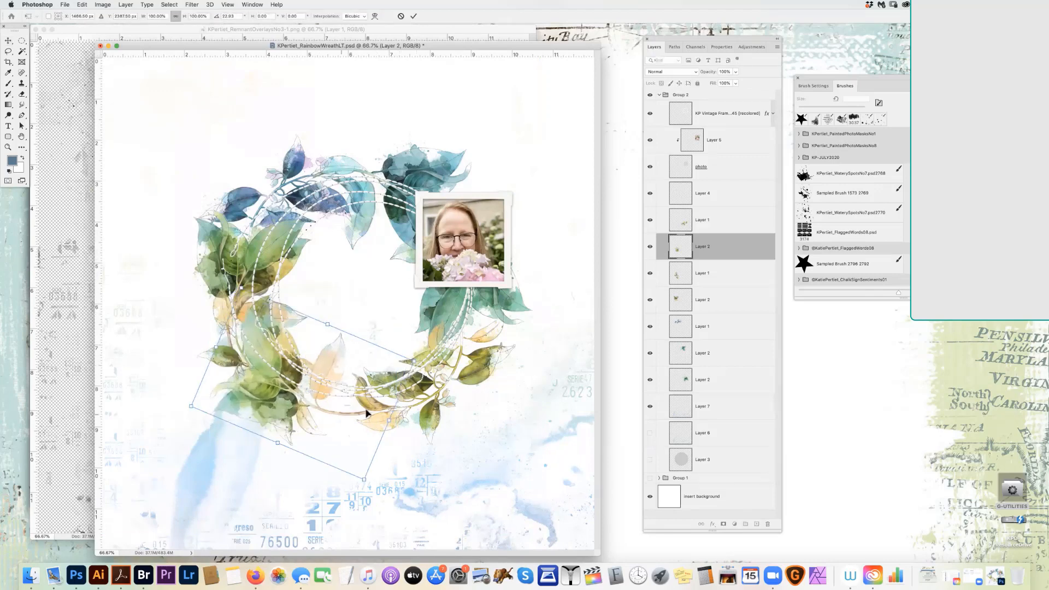
{"action": "left_click_drag", "start_coordinate": [354, 410], "coordinate": [402, 413]}
{"action": "key", "text": "Return"}
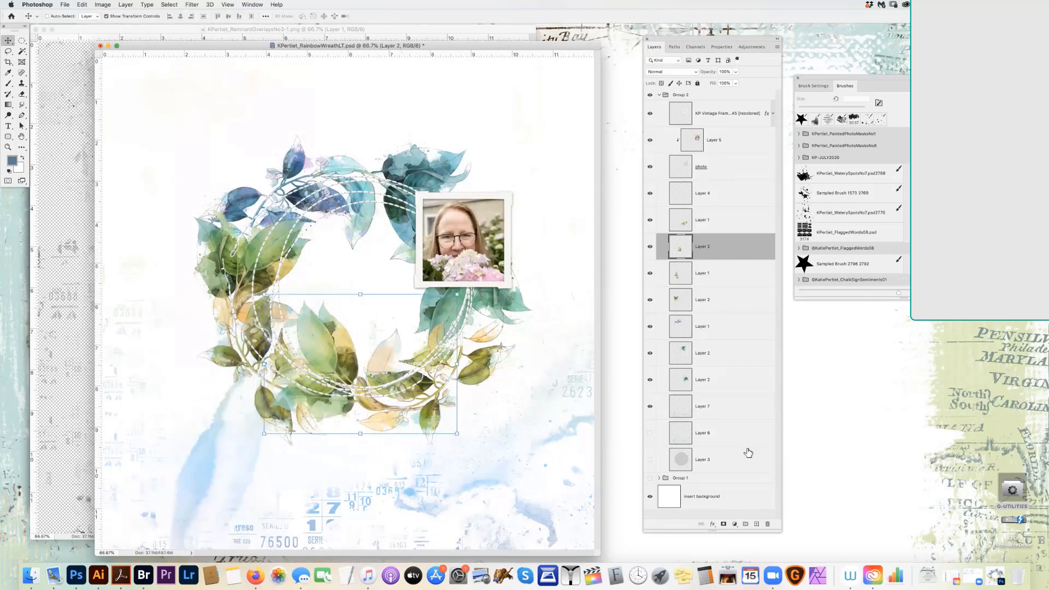
- Draw an open curved path with the Pen tool along the wreath's underside, from its lower-left leaves to its lower-right leaves
{"action": "left_click", "coordinate": [719, 409]}
{"action": "left_click", "coordinate": [23, 116]}
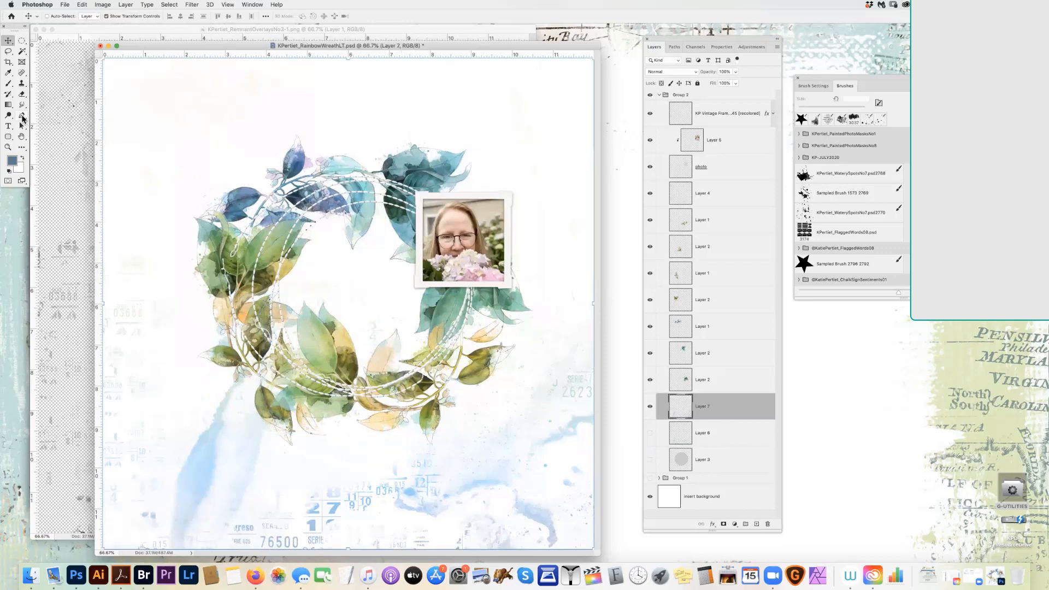
{"action": "left_click", "coordinate": [234, 389]}
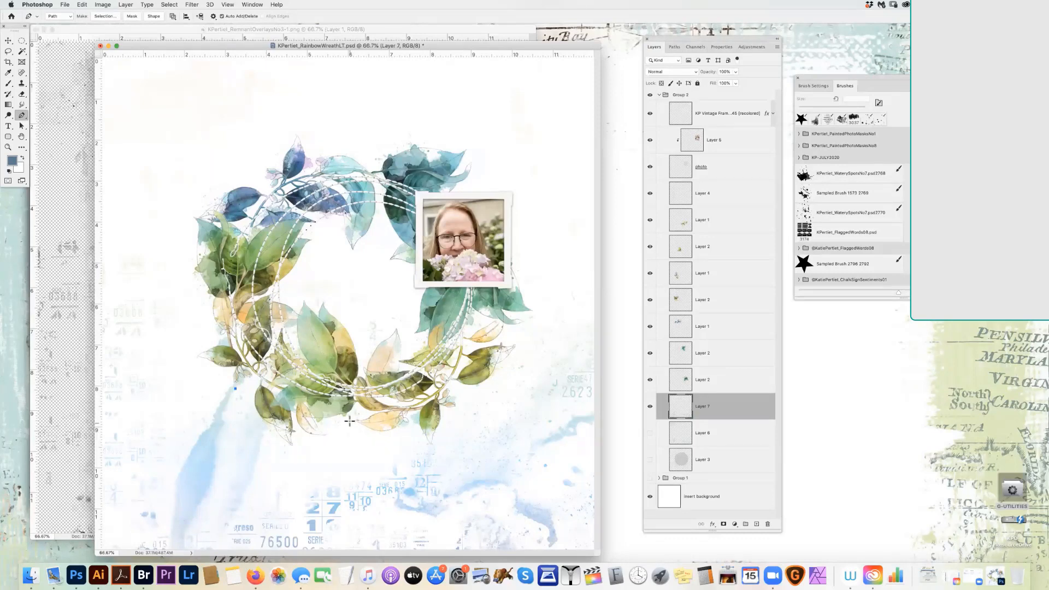
{"action": "left_click_drag", "start_coordinate": [349, 421], "coordinate": [419, 423]}
{"action": "left_click", "coordinate": [494, 378]}
{"action": "left_click_drag", "start_coordinate": [500, 375], "coordinate": [501, 374]}
{"action": "key", "text": "super+z"}
{"action": "left_click", "coordinate": [349, 421], "text": "alt"}
{"action": "left_click_drag", "start_coordinate": [506, 367], "coordinate": [567, 311]}
- Add centre-aligned text reading "text path here" along the curved path and select all of it
{"action": "left_click", "coordinate": [9, 128]}
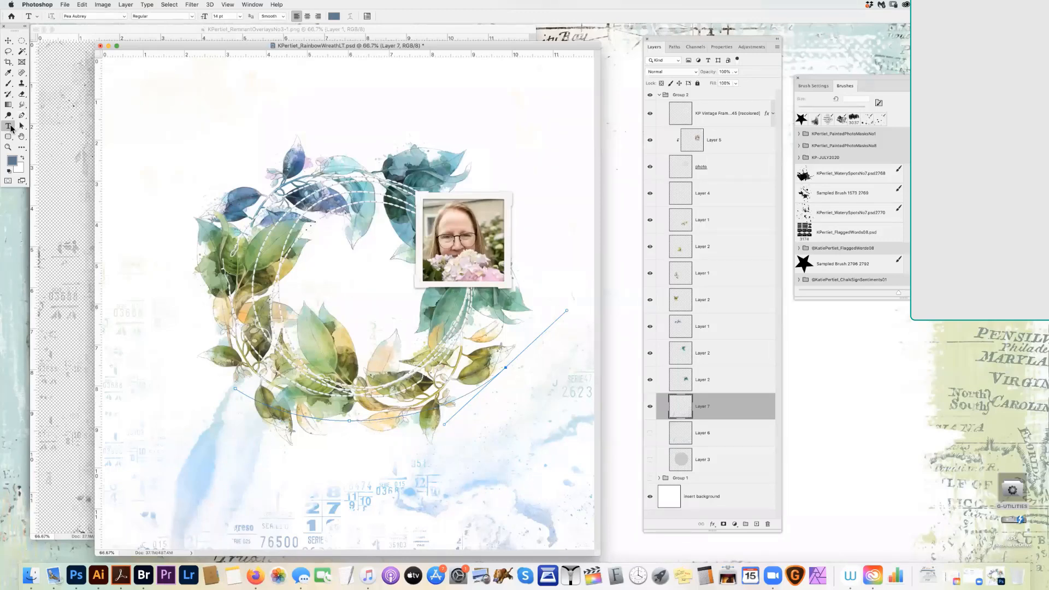
{"action": "left_click", "coordinate": [307, 17]}
{"action": "left_click", "coordinate": [351, 419]}
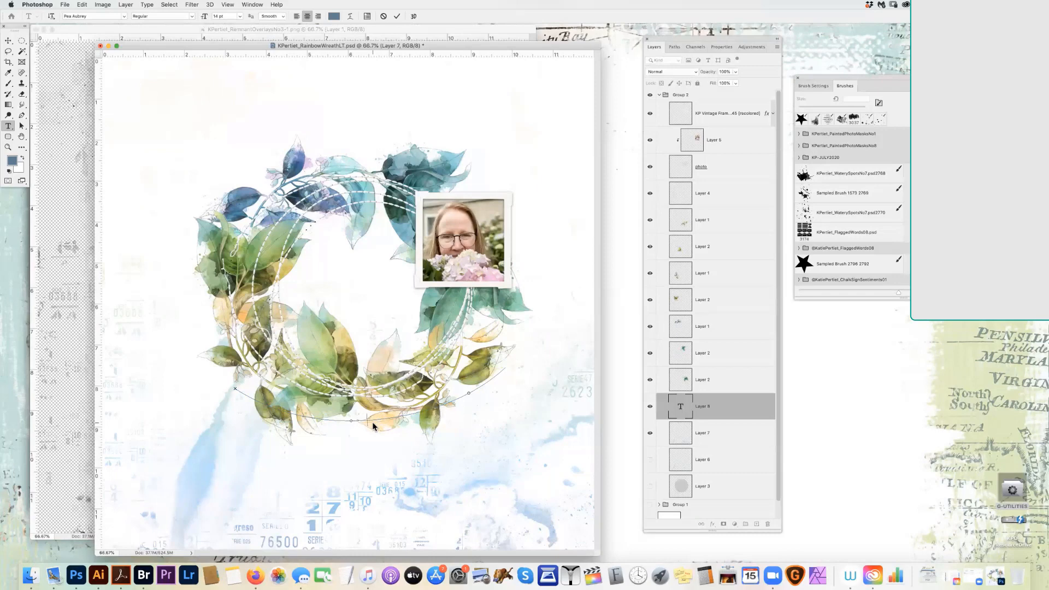
{"action": "key", "text": "super+v"}
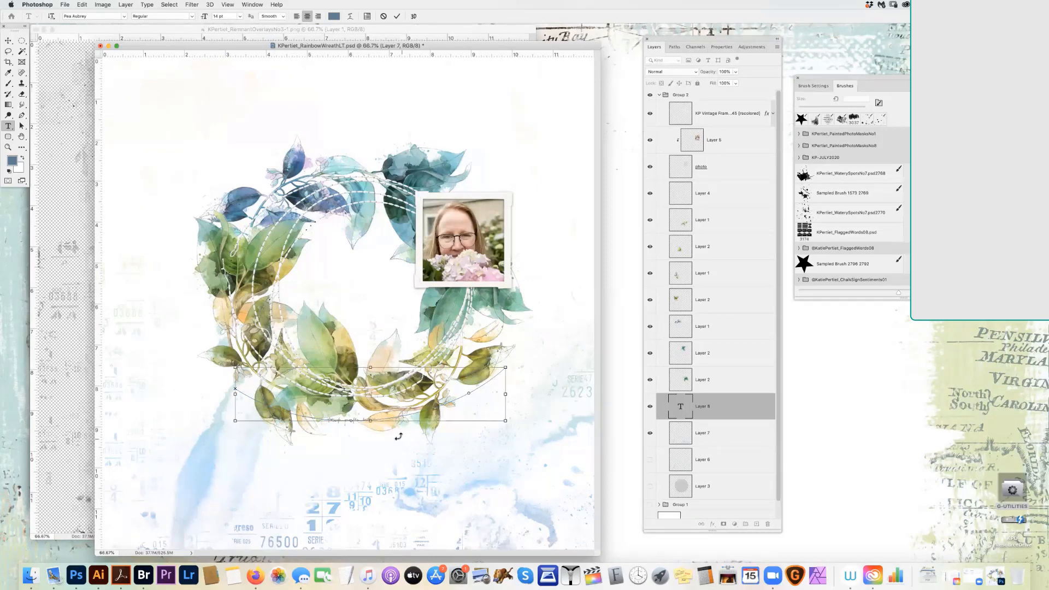
{"action": "key", "text": "super+a"}
{"action": "key", "text": "super+c"}
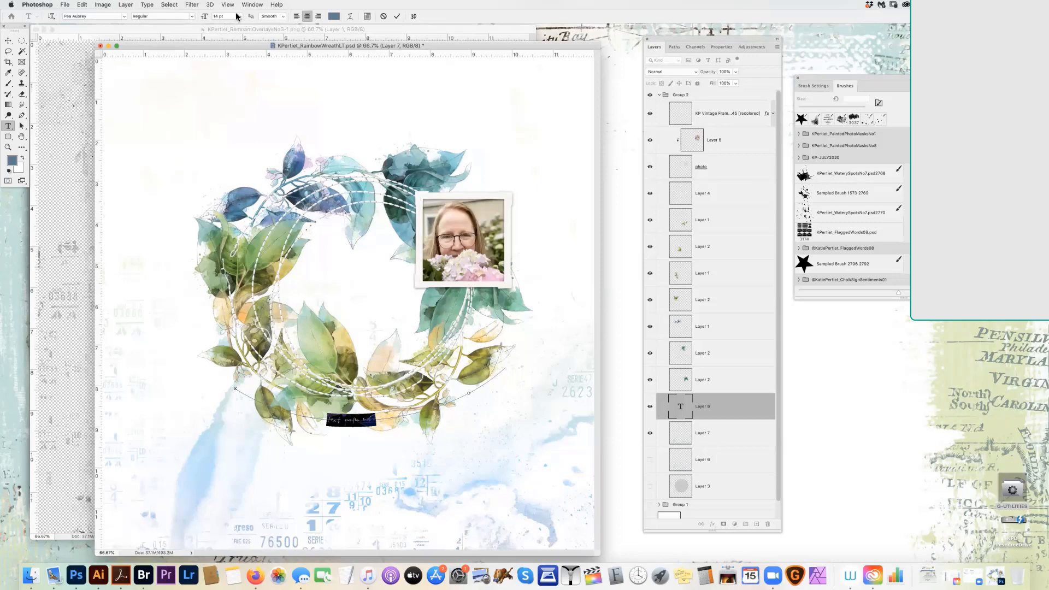
- Set the path text's font to Oceanside Typewriter and repeat the phrase "text path here" along the curve
{"action": "left_click", "coordinate": [90, 16]}
{"action": "type", "text": "Oceanside Typewriter"}
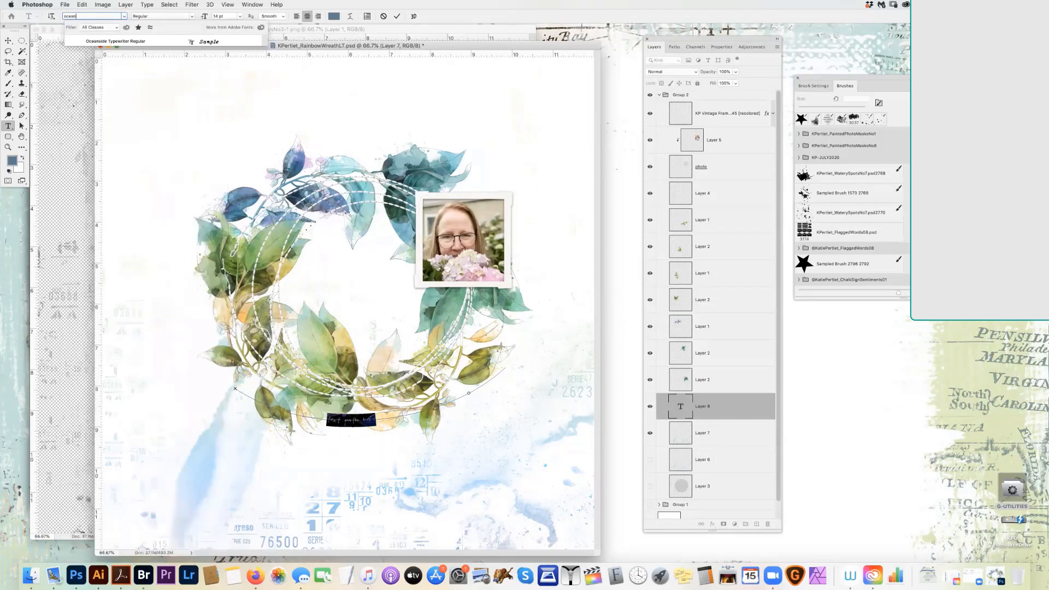
{"action": "left_click", "coordinate": [112, 42]}
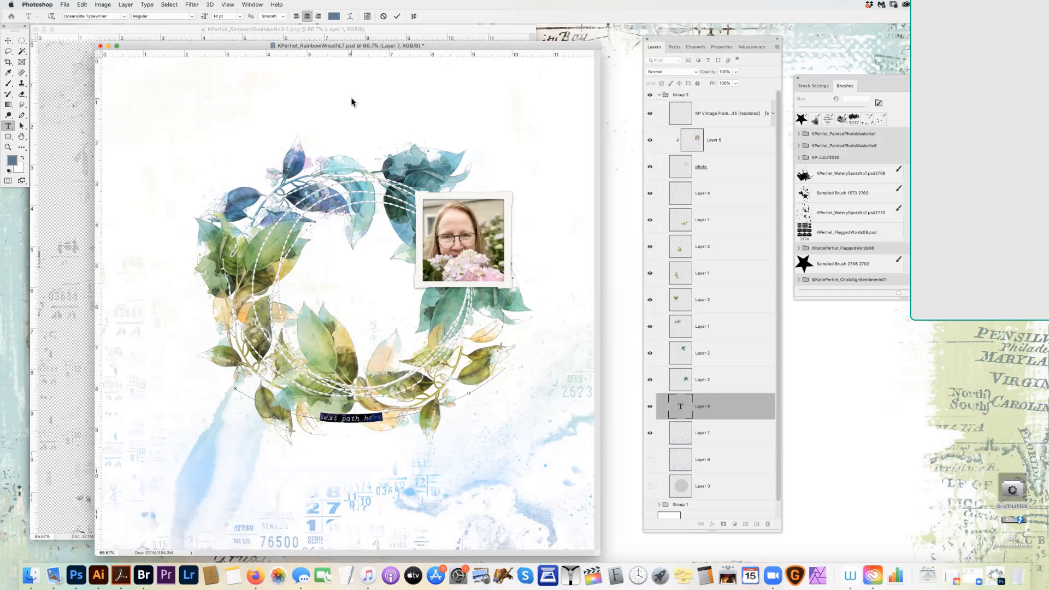
{"action": "left_click", "coordinate": [384, 418]}
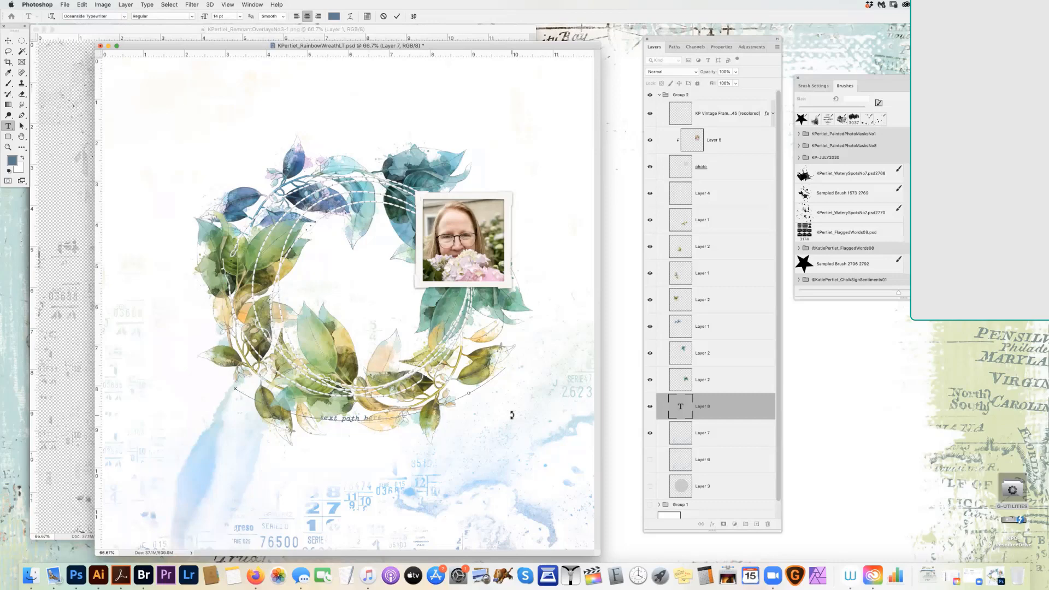
{"action": "key", "text": "super+v"}
{"action": "key", "text": "super+a"}
{"action": "key", "text": "Right"}
- Move the path text layer above the foliage layers, just below Layer 4, and set its blend mode to Multiply
{"action": "left_click", "coordinate": [9, 41]}
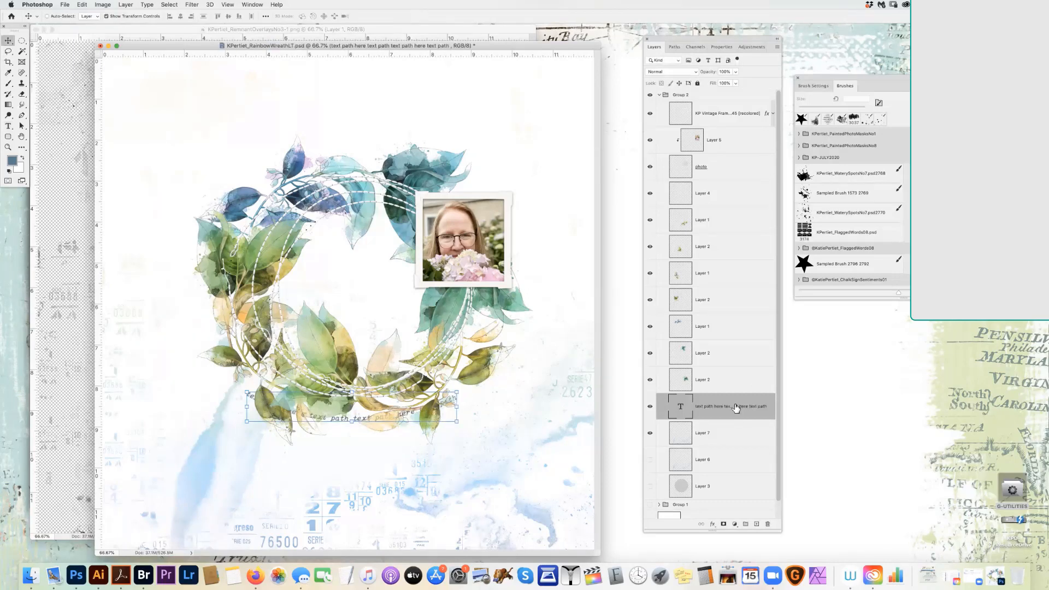
{"action": "left_click_drag", "start_coordinate": [732, 405], "coordinate": [727, 213]}
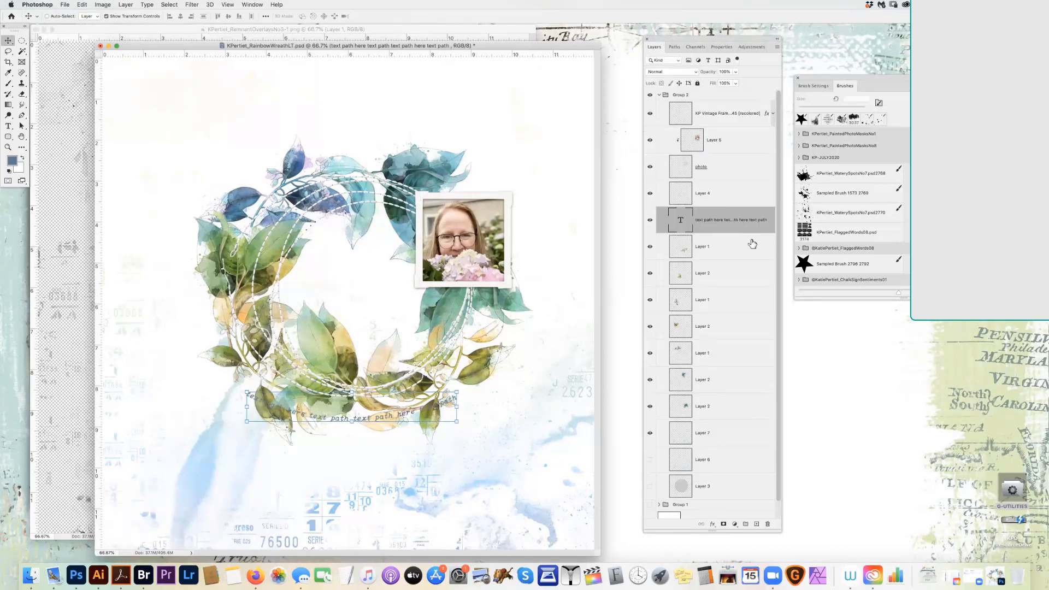
{"action": "left_click", "coordinate": [674, 73]}
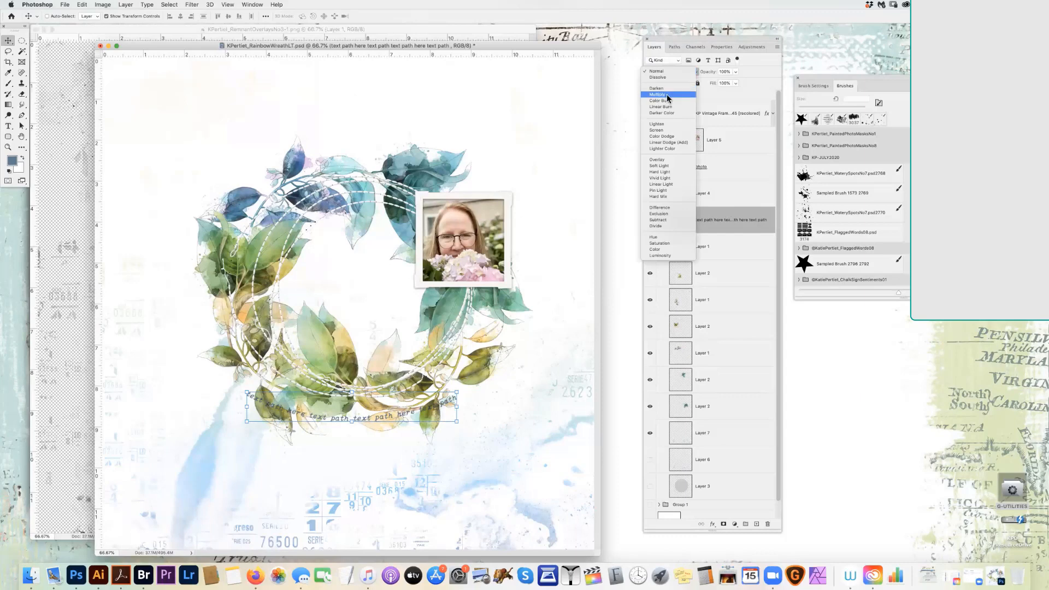
{"action": "left_click", "coordinate": [666, 95]}
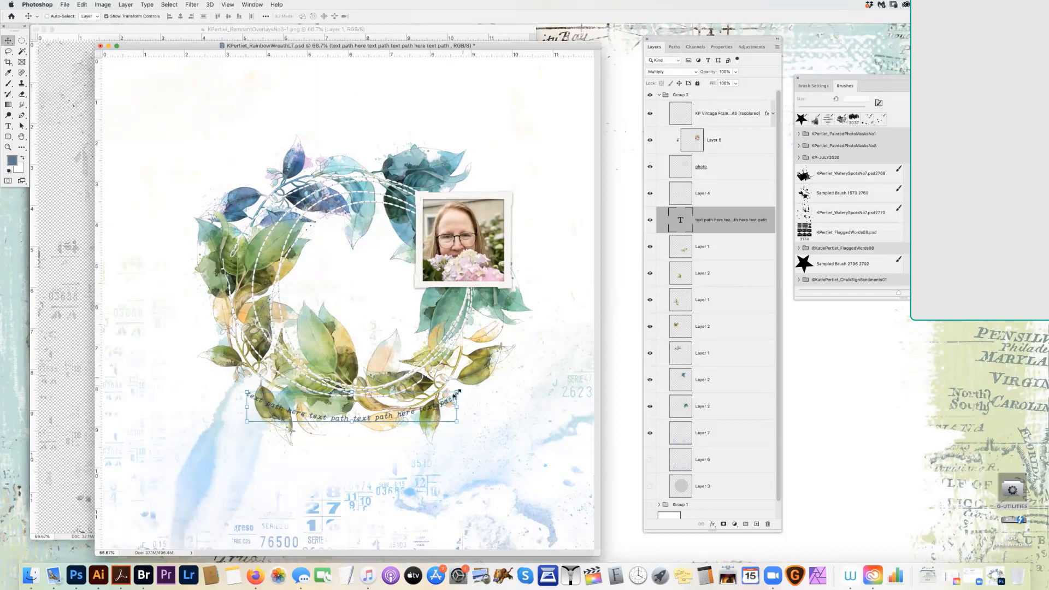
- Move the path text outside the foliage and rotate it about 25 degrees clockwise to follow the wreath's lower-left edge
{"action": "left_click_drag", "start_coordinate": [458, 392], "coordinate": [519, 385]}
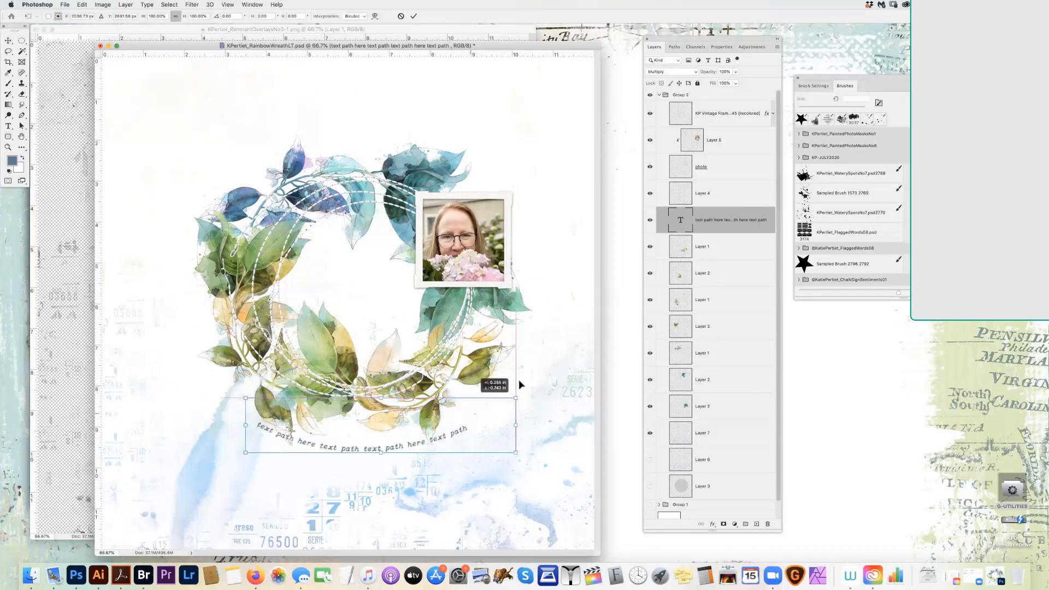
{"action": "left_click_drag", "start_coordinate": [523, 423], "coordinate": [474, 449]}
{"action": "left_click_drag", "start_coordinate": [392, 451], "coordinate": [366, 431]}
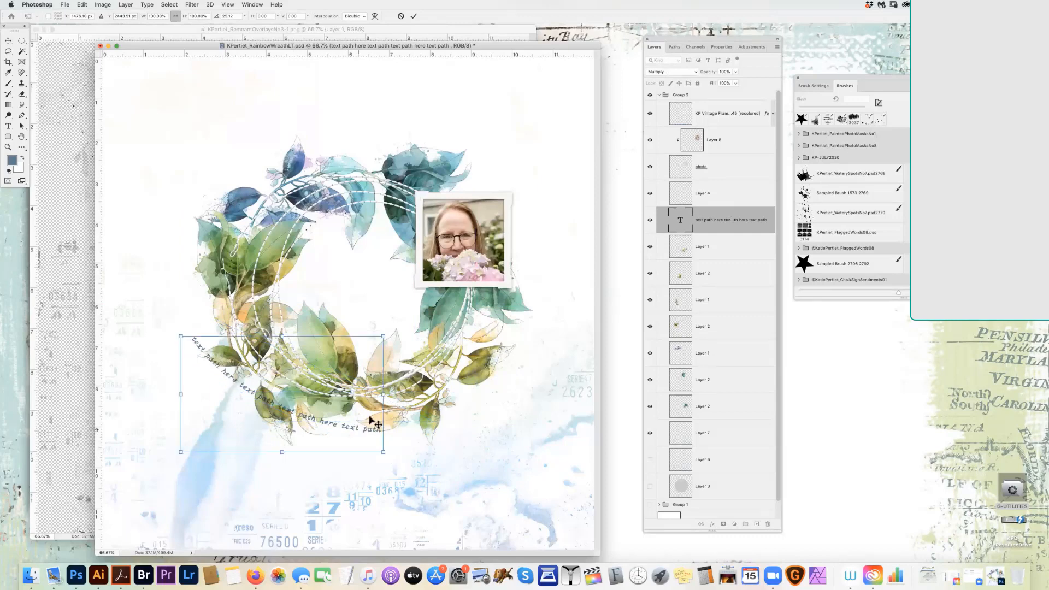
{"action": "key", "text": "Return"}
- Reshape the text path's upper-left end with the Pen tool, moving its anchor and handle so the text hugs the wreath's curve
{"action": "left_click", "coordinate": [8, 126]}
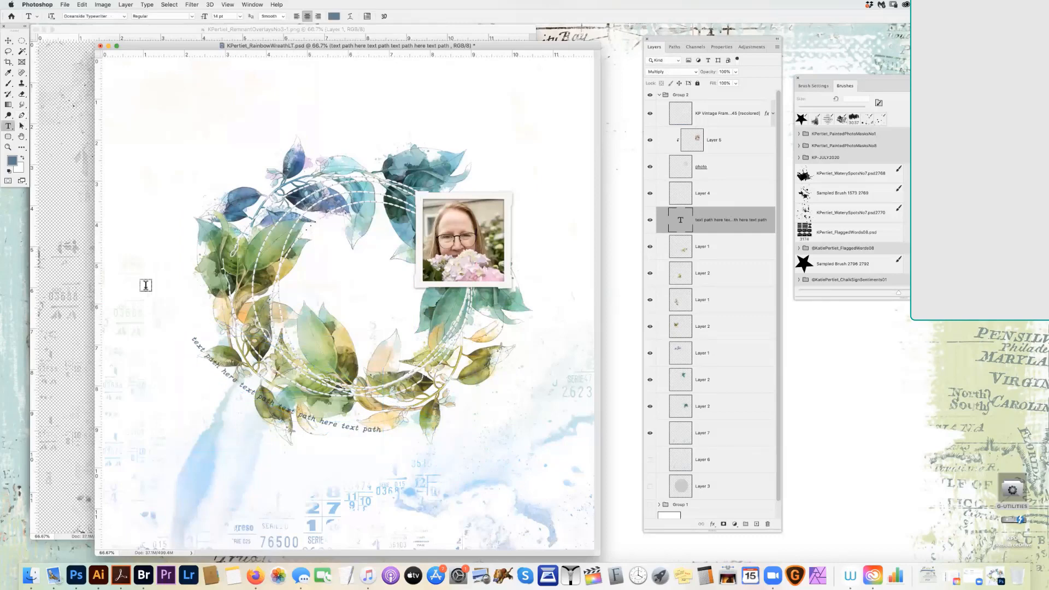
{"action": "left_click", "coordinate": [214, 357]}
{"action": "left_click", "coordinate": [22, 115]}
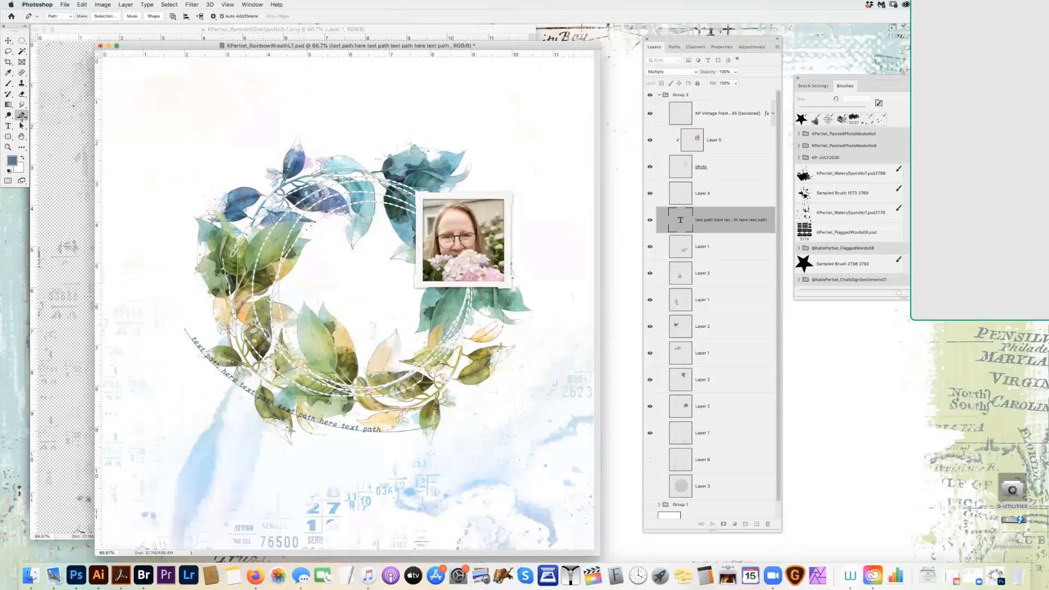
{"action": "left_click", "coordinate": [185, 329], "text": "super"}
{"action": "mouse_move", "coordinate": [185, 328]}
{"action": "left_mouse_down"}
{"action": "mouse_move", "coordinate": [186, 315]}
{"action": "mouse_move", "coordinate": [189, 333]}
{"action": "mouse_move", "coordinate": [202, 311]}
{"action": "left_mouse_up"}
{"action": "key", "text": "super+z"}
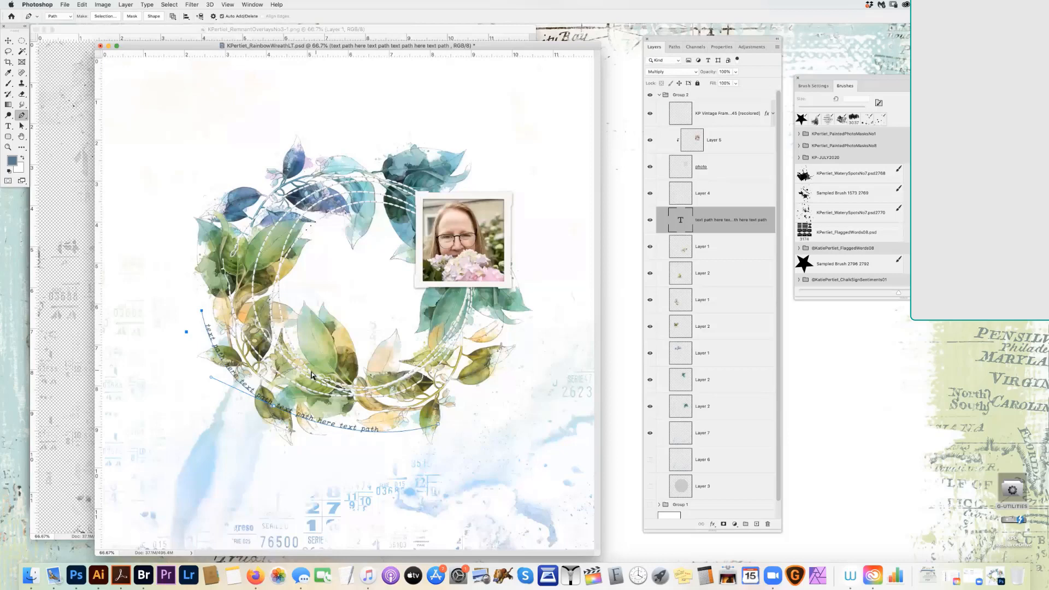
{"action": "left_click", "coordinate": [197, 347], "text": "super"}
{"action": "left_click", "coordinate": [9, 127]}
{"action": "left_click", "coordinate": [215, 342]}
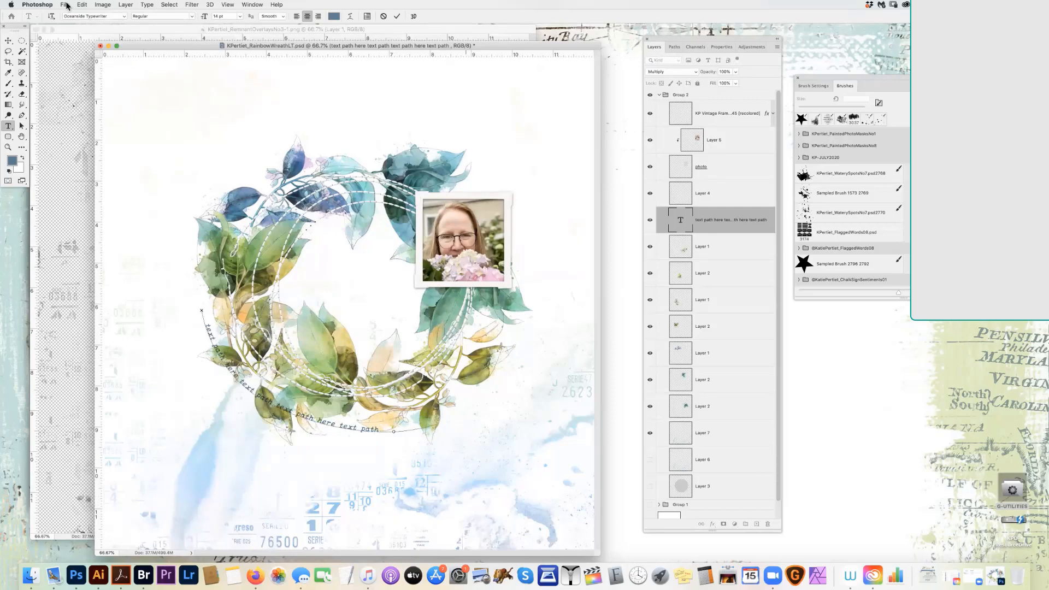
- Move the wreath document window up, finish editing the path text, and restore the minimised KPertiet_Captured.psd document
{"action": "left_click_drag", "start_coordinate": [118, 48], "coordinate": [113, 31]}
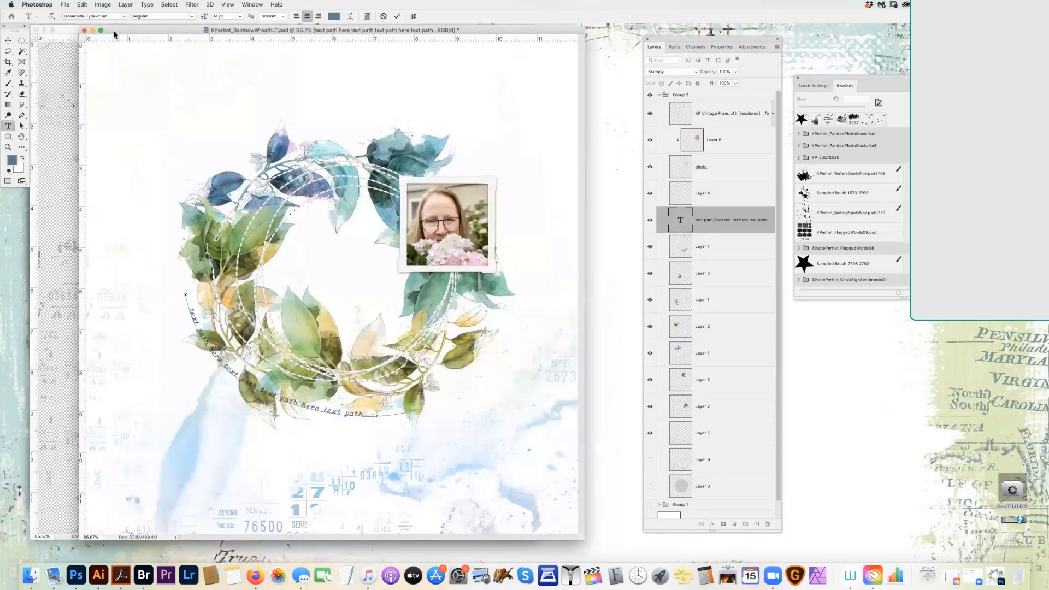
{"action": "left_click", "coordinate": [8, 41]}
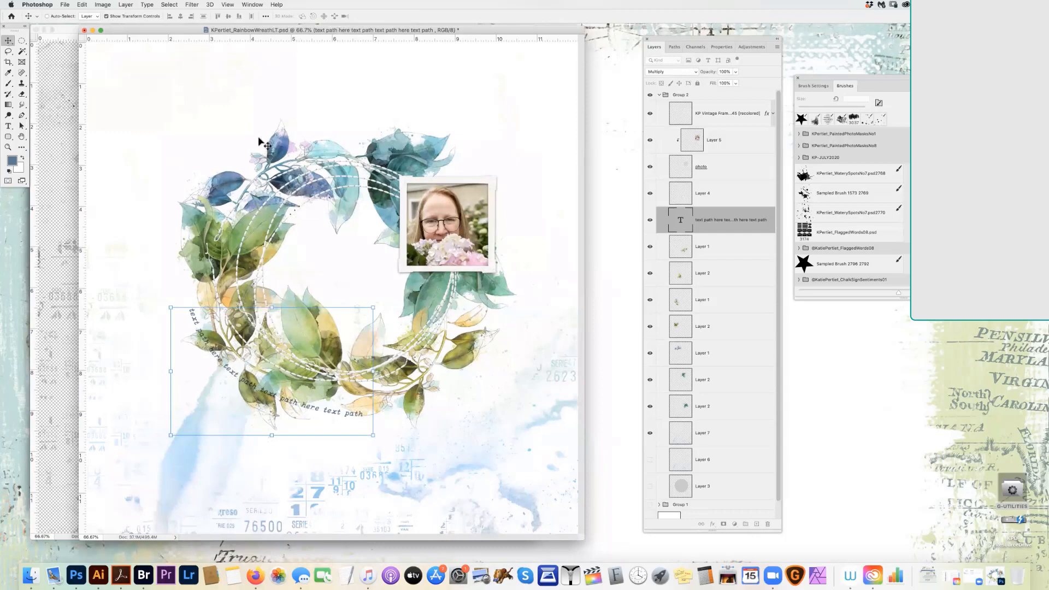
{"action": "left_click", "coordinate": [993, 575]}
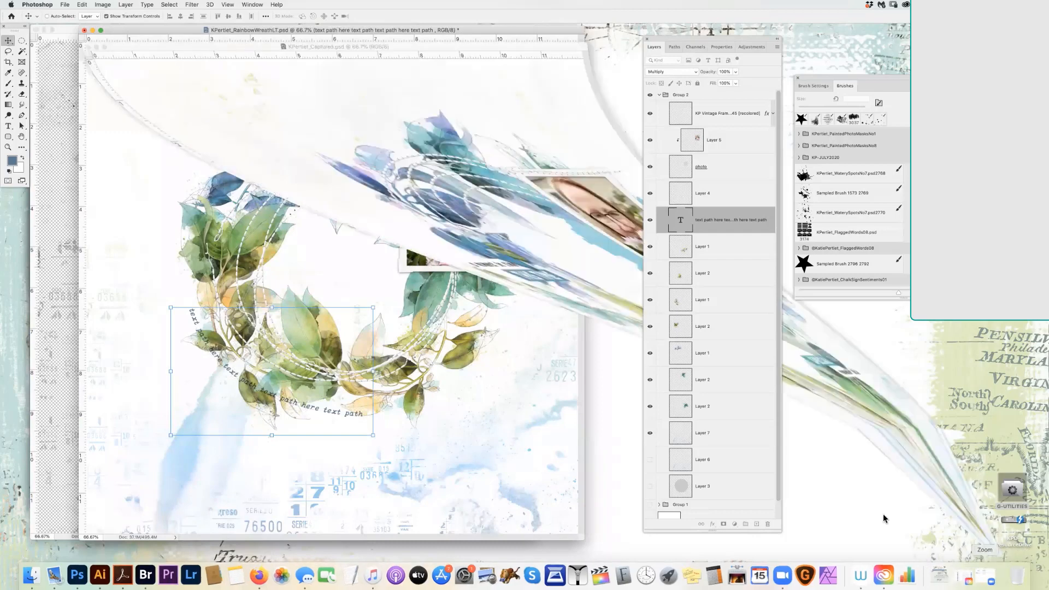